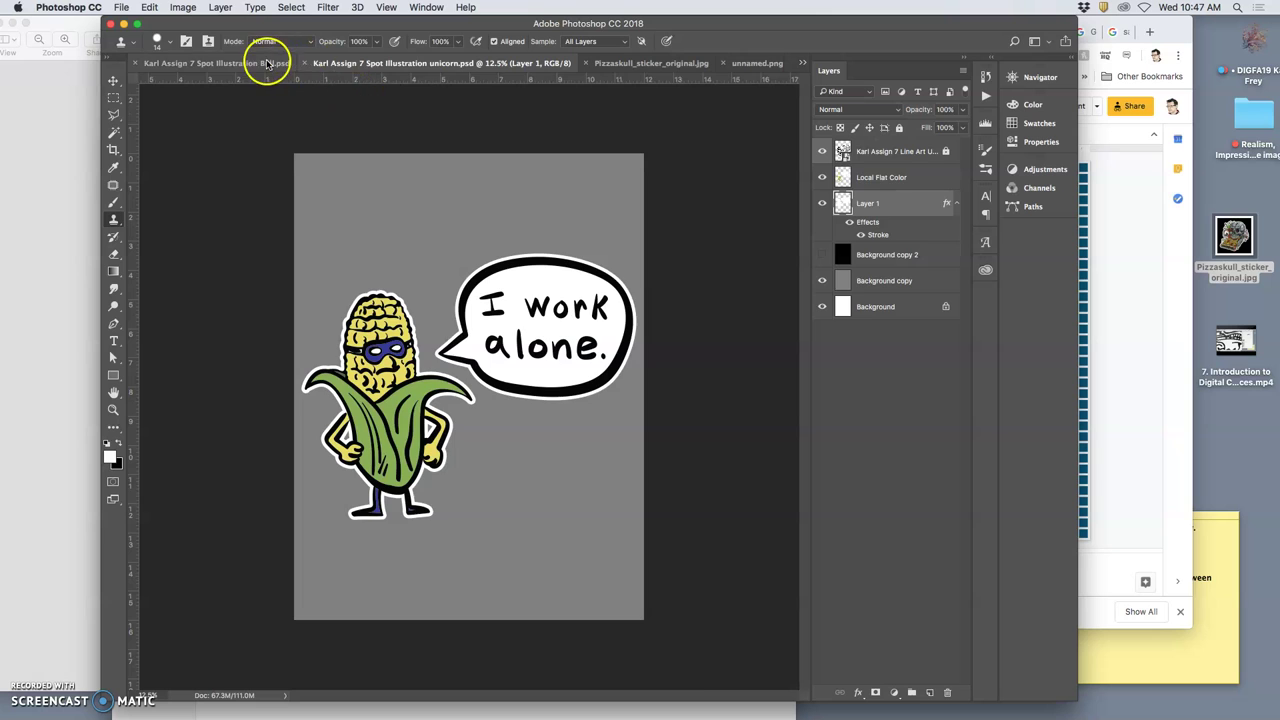
Step: Bring up the Spot Illustration Bull document and put away the line art PDF and web browser windows
mouse_move(602, 258)
left_mouse_down()
mouse_move(590, 262)
mouse_move(585, 235)
mouse_move(605, 216)
left_mouse_up()
key("super+z")
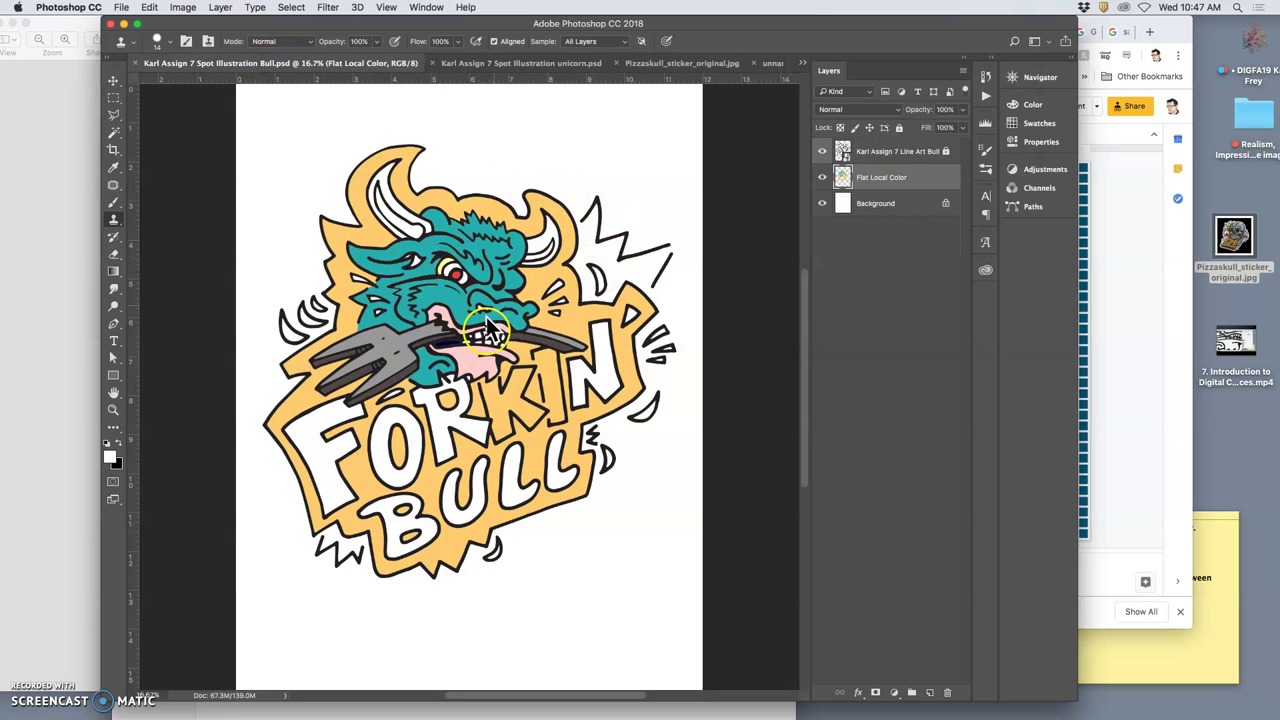
left_click(83, 277)
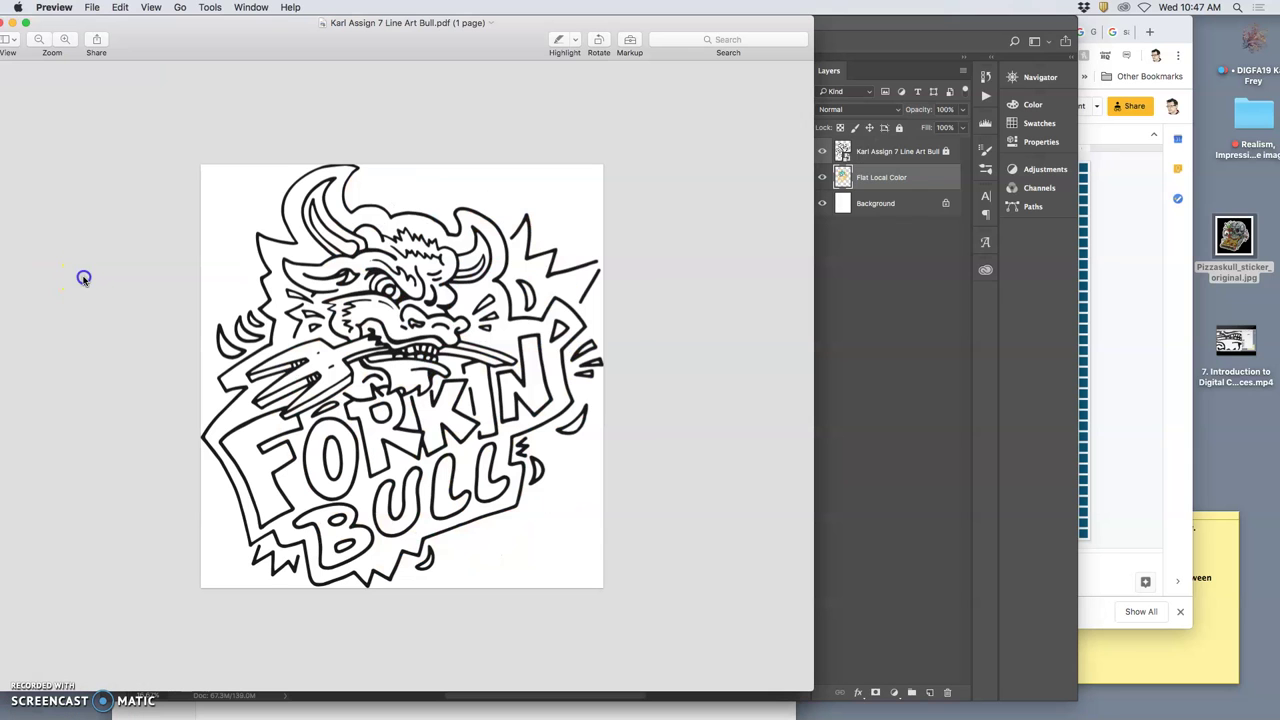
left_click(8, 22)
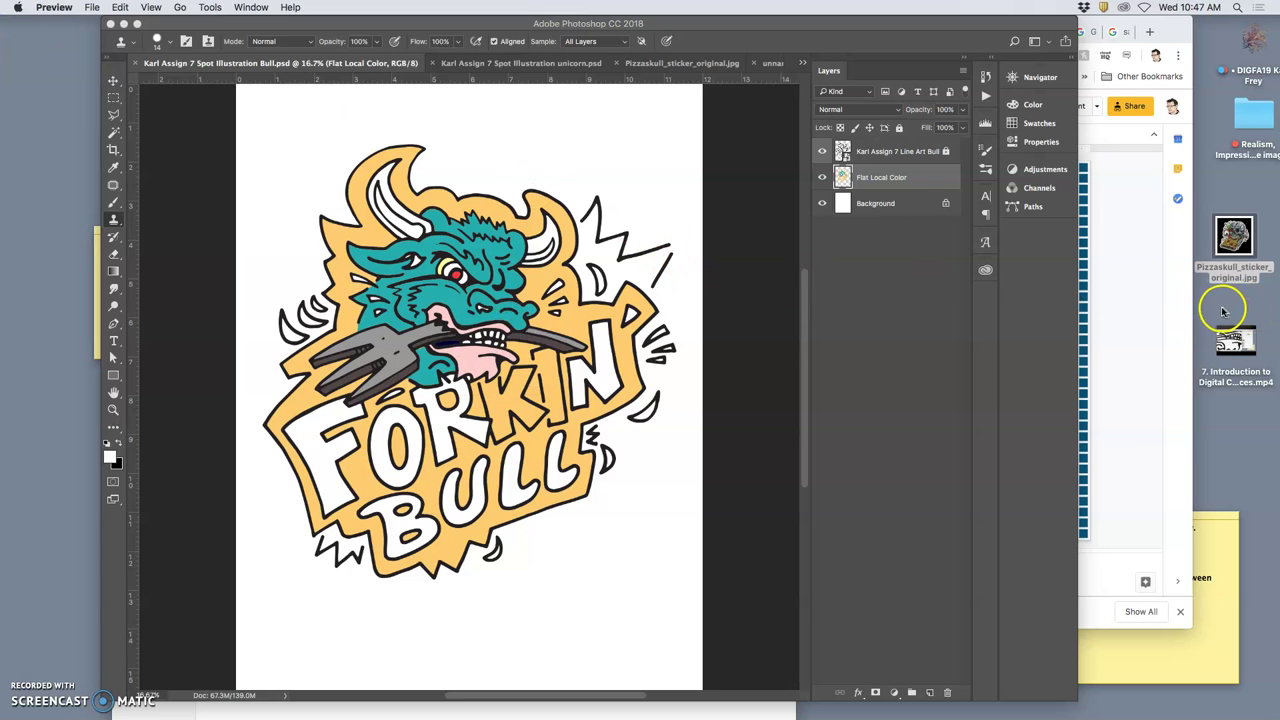
left_click(1131, 292)
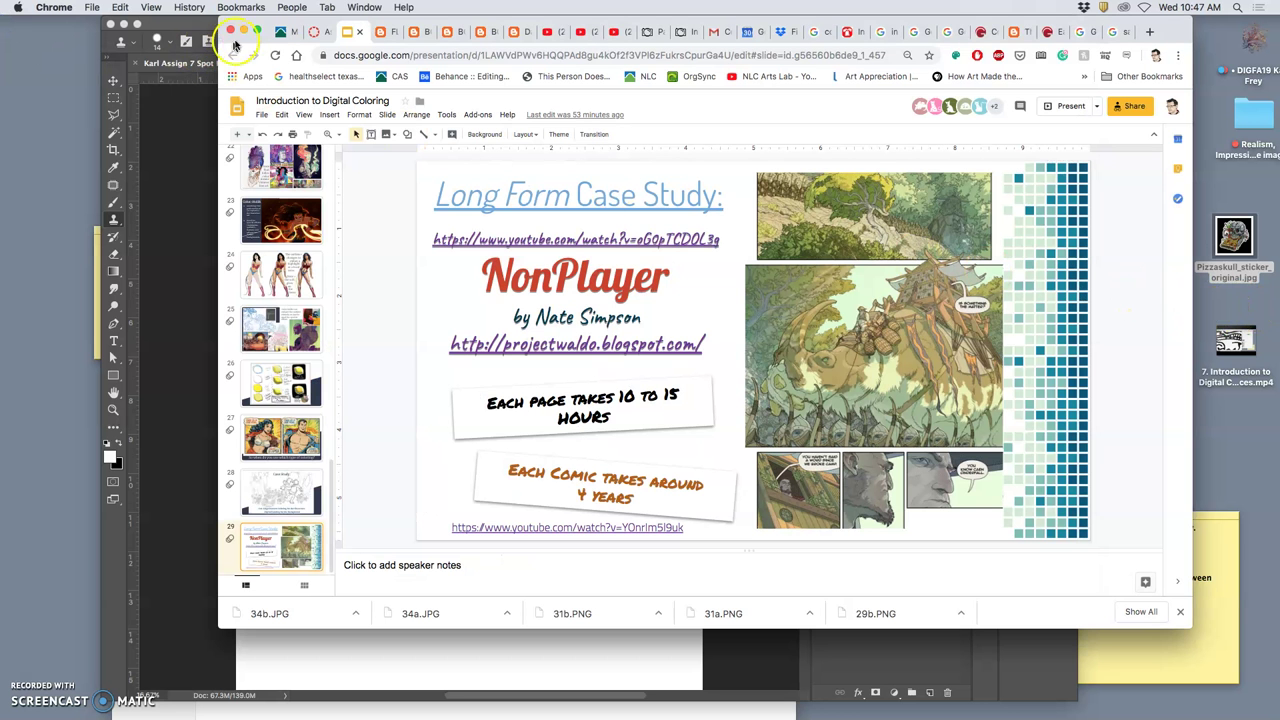
key("super+m")
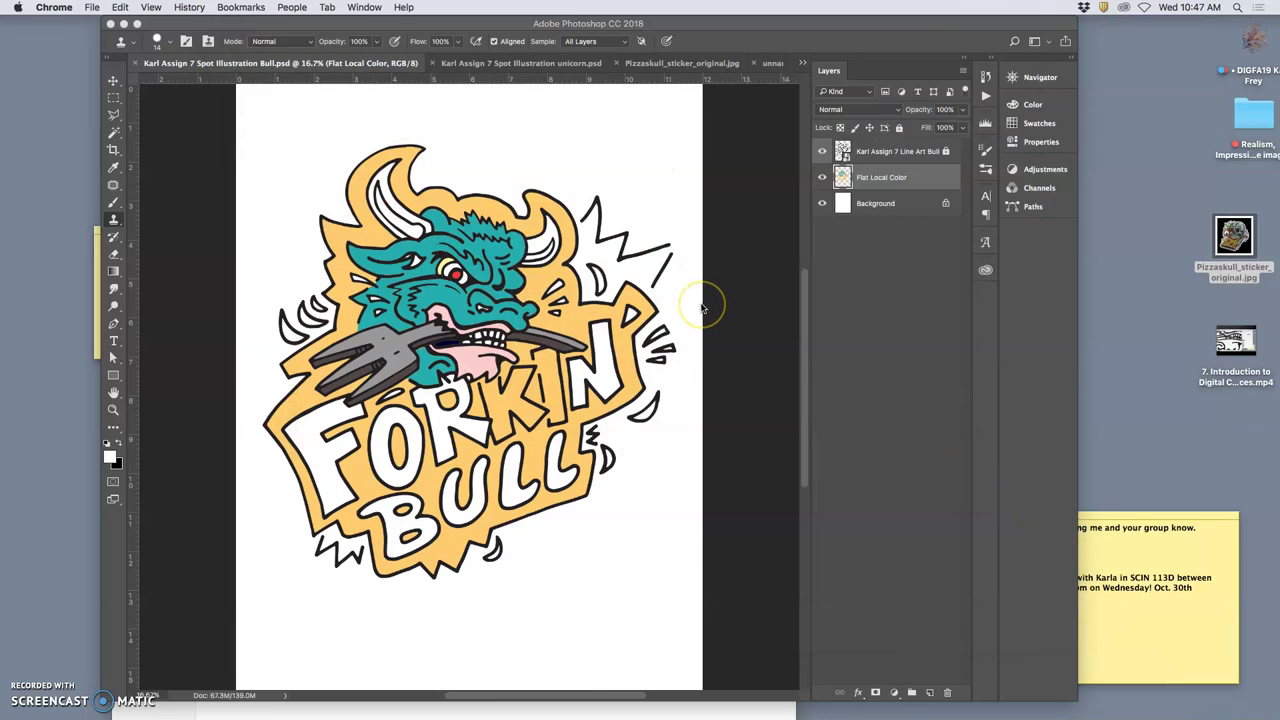
Step: Place a copy of the Line Art Bull EPS file from the Assignment 7 folder on the desktop
key("ctrl+Up")
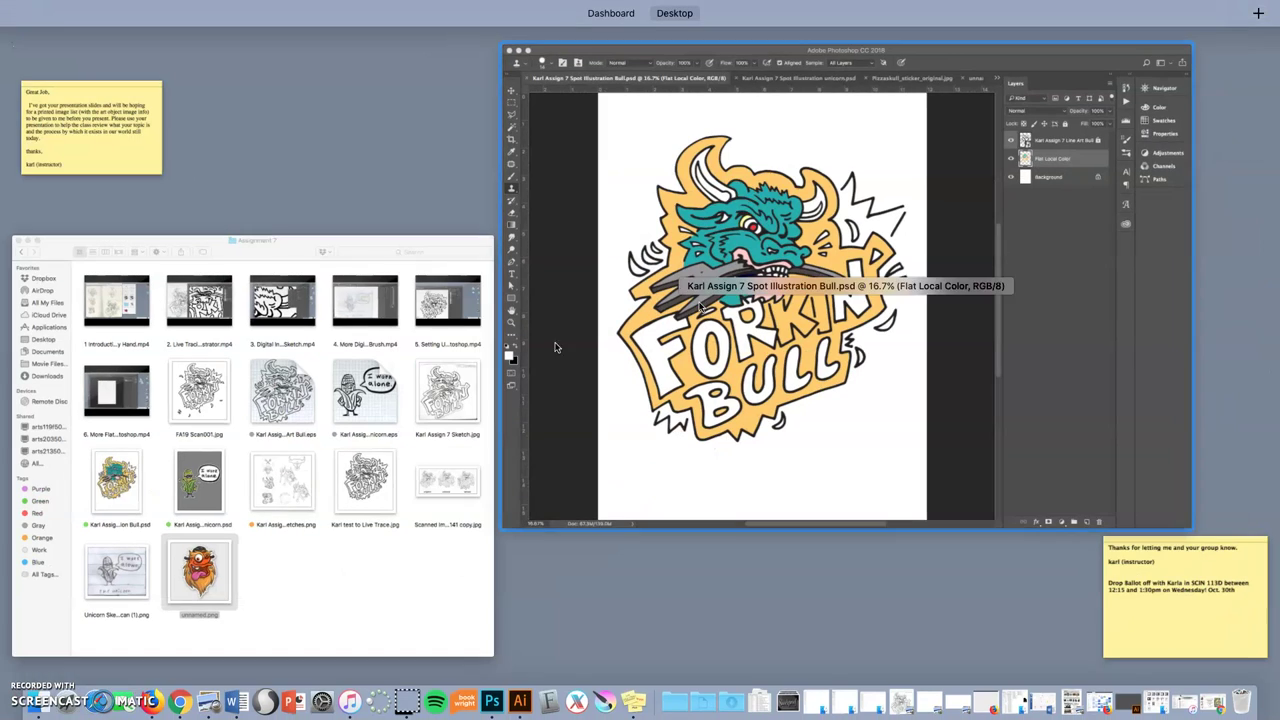
left_click(405, 357)
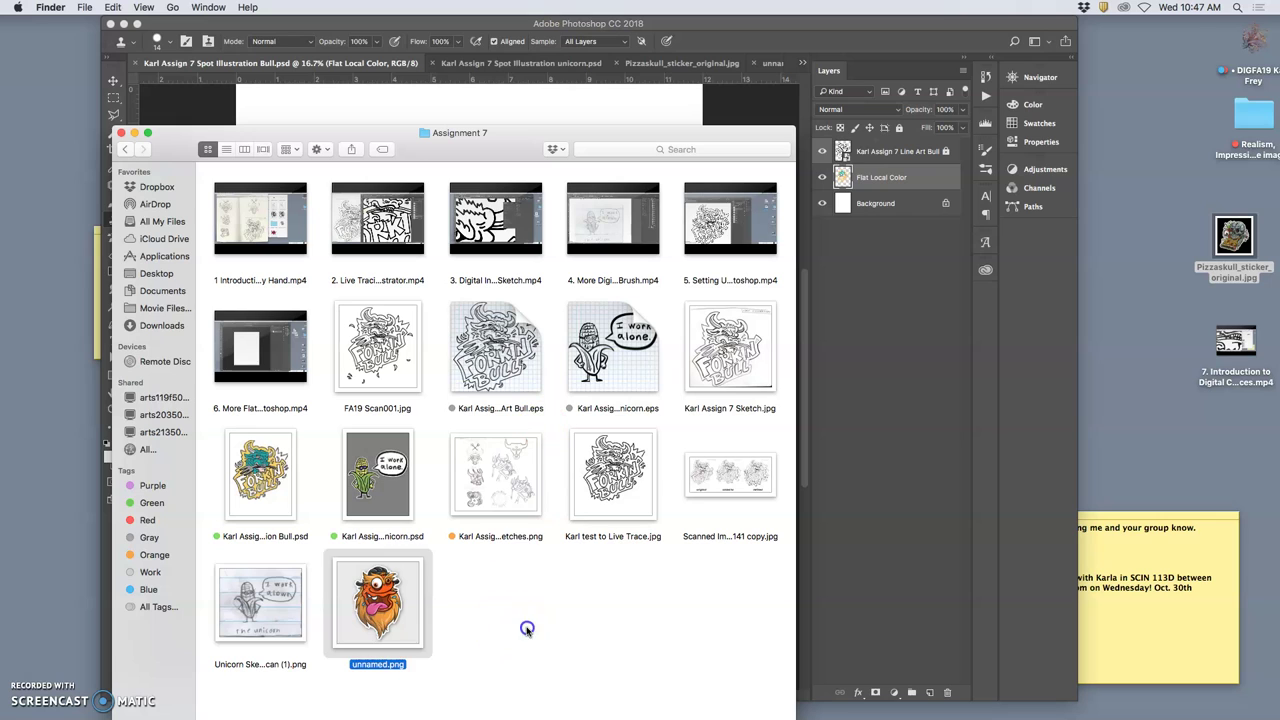
left_click(525, 620)
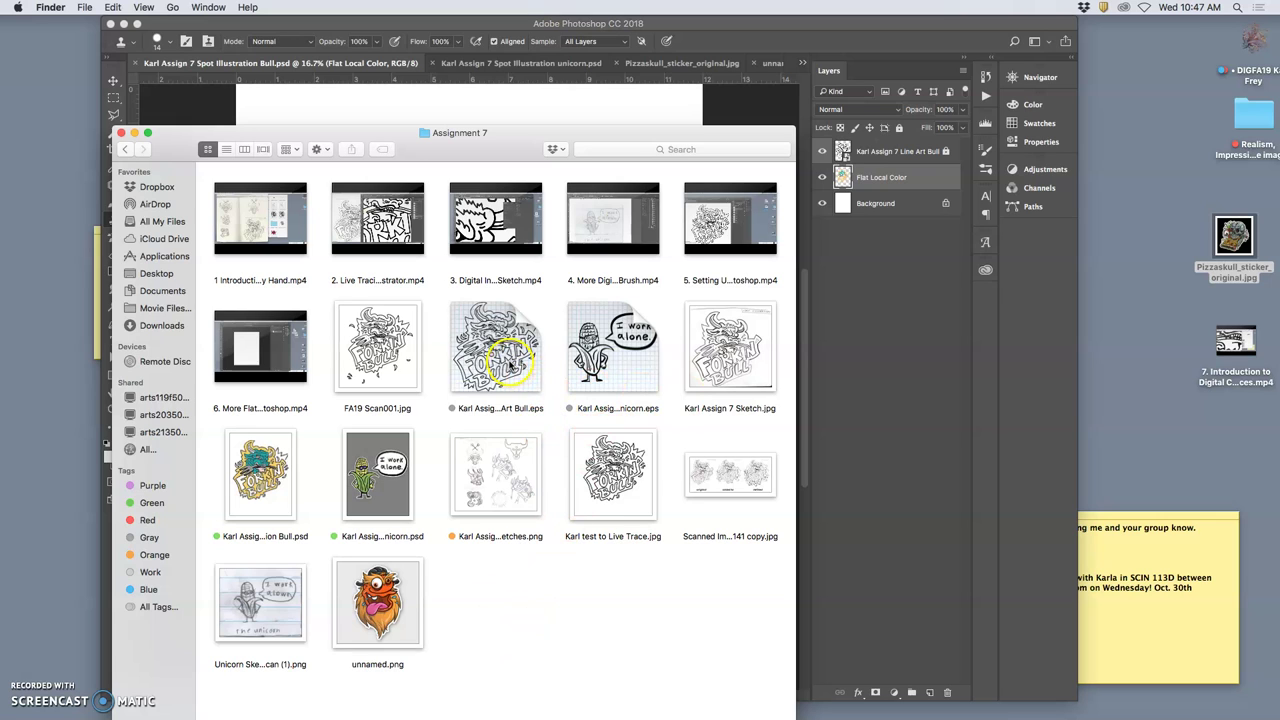
left_click(509, 366)
left_click_drag(509, 366, 1168, 200)
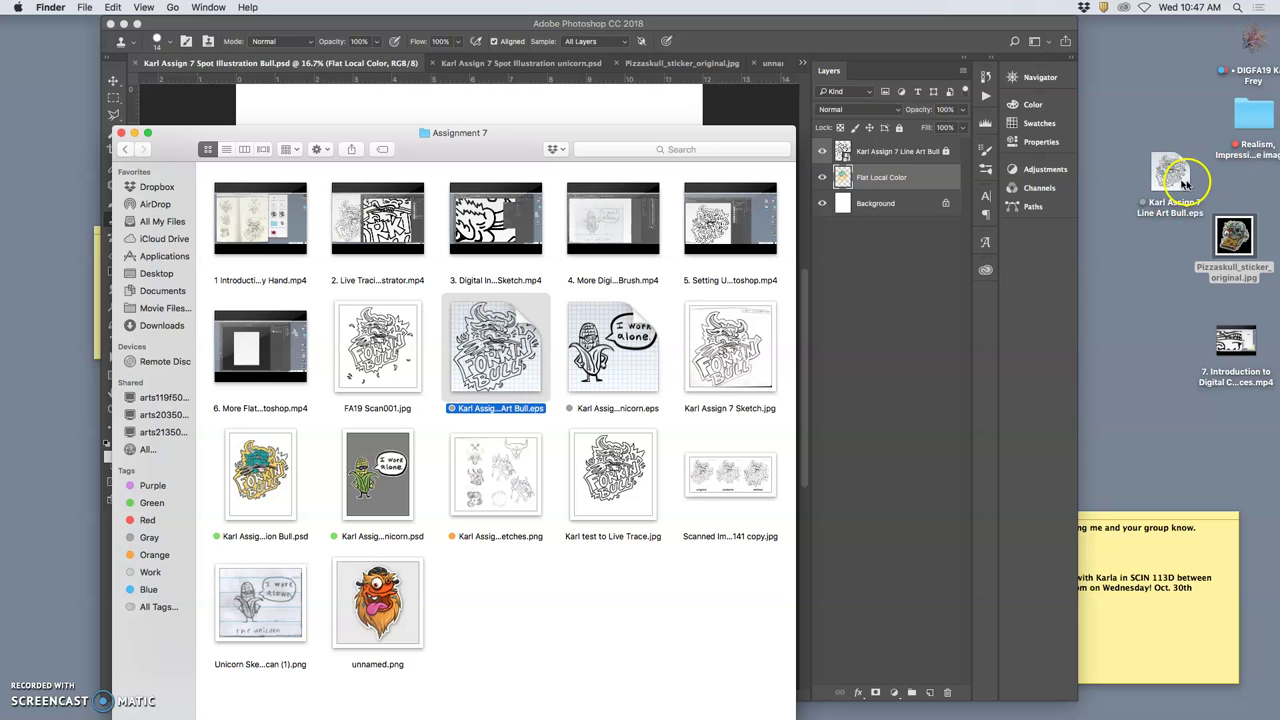
Step: Open the desktop's bull line art EPS directly in Adobe Photoshop CC 2018, rasterizing it at 120 pixels/inch in RGB Color
left_click(760, 30)
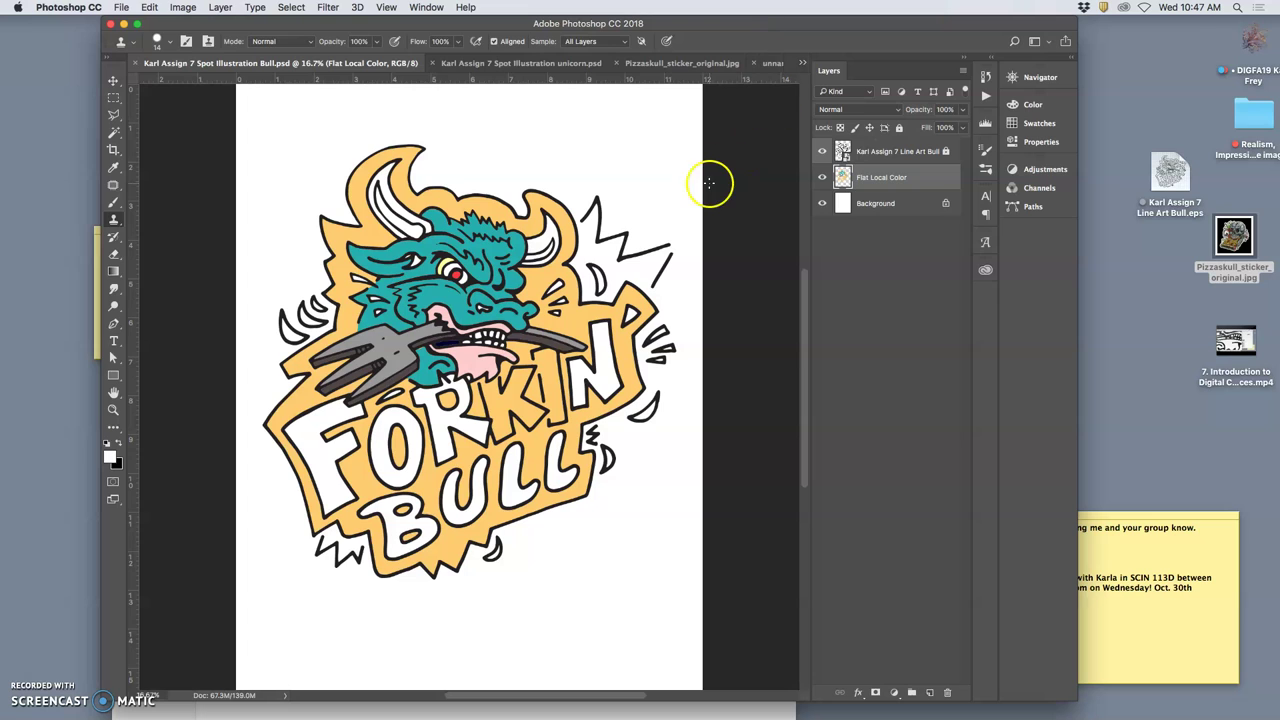
right_click(1168, 170)
key("Escape")
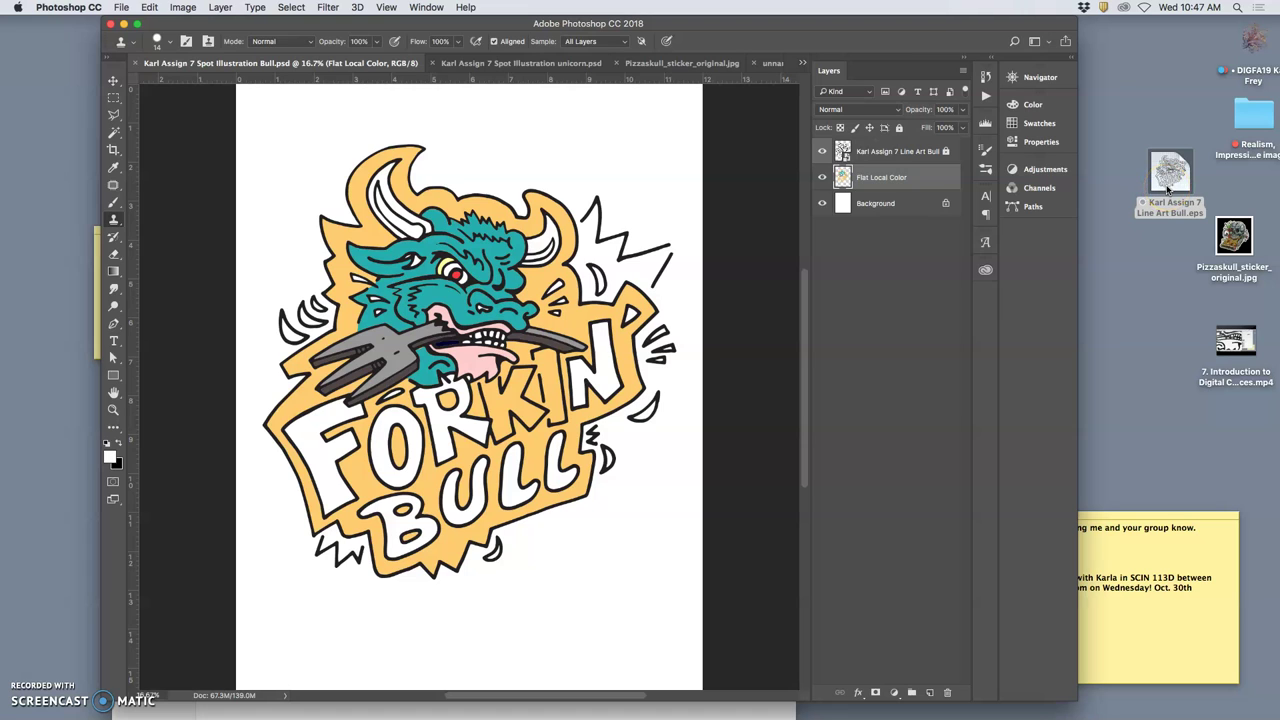
right_click(1168, 190)
mouse_move(985, 199)
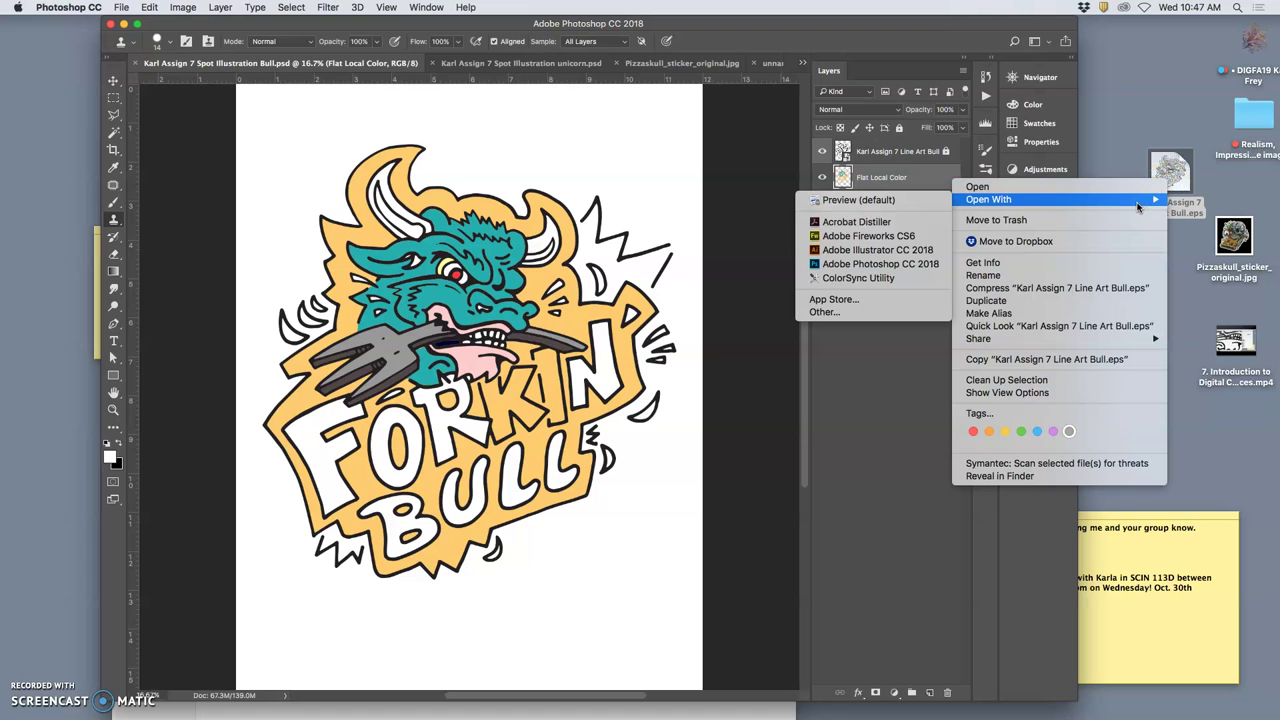
left_click(905, 266)
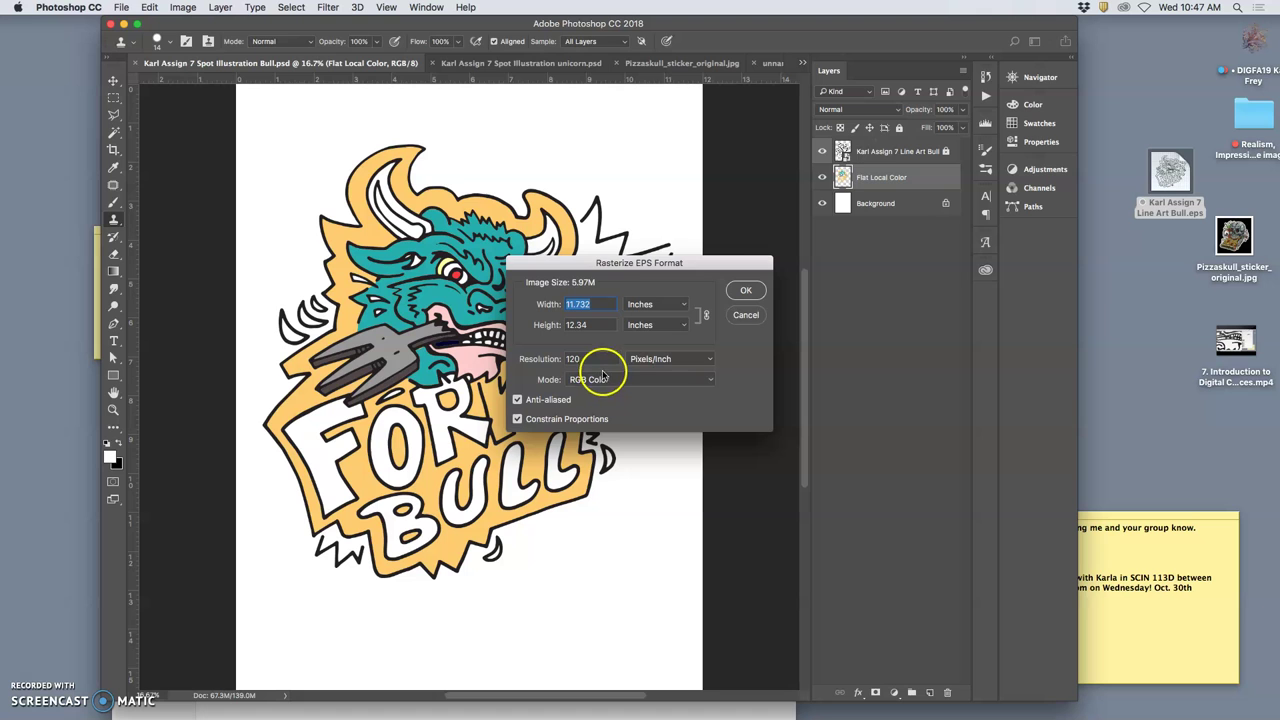
left_click(741, 291)
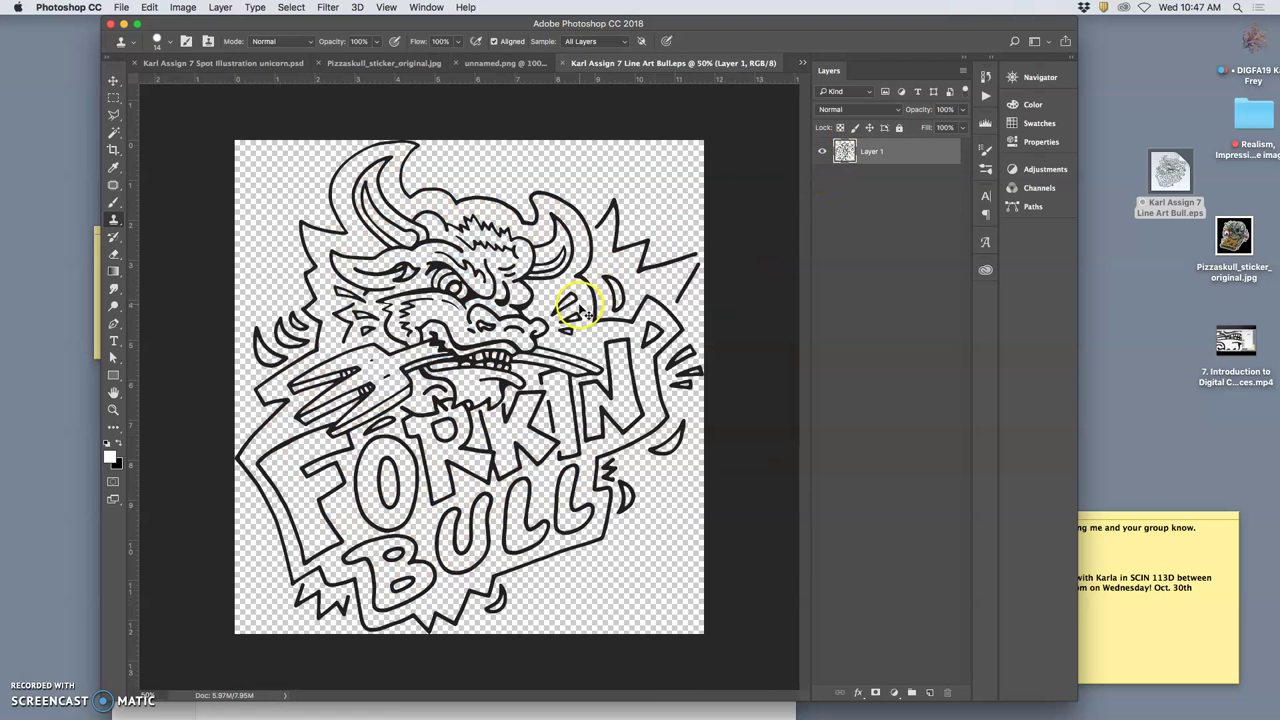
Step: Enlarge the rasterized line art to 30 inches wide with constrained proportions and inspect its edges up close
scroll(578, 312, "up", 8)
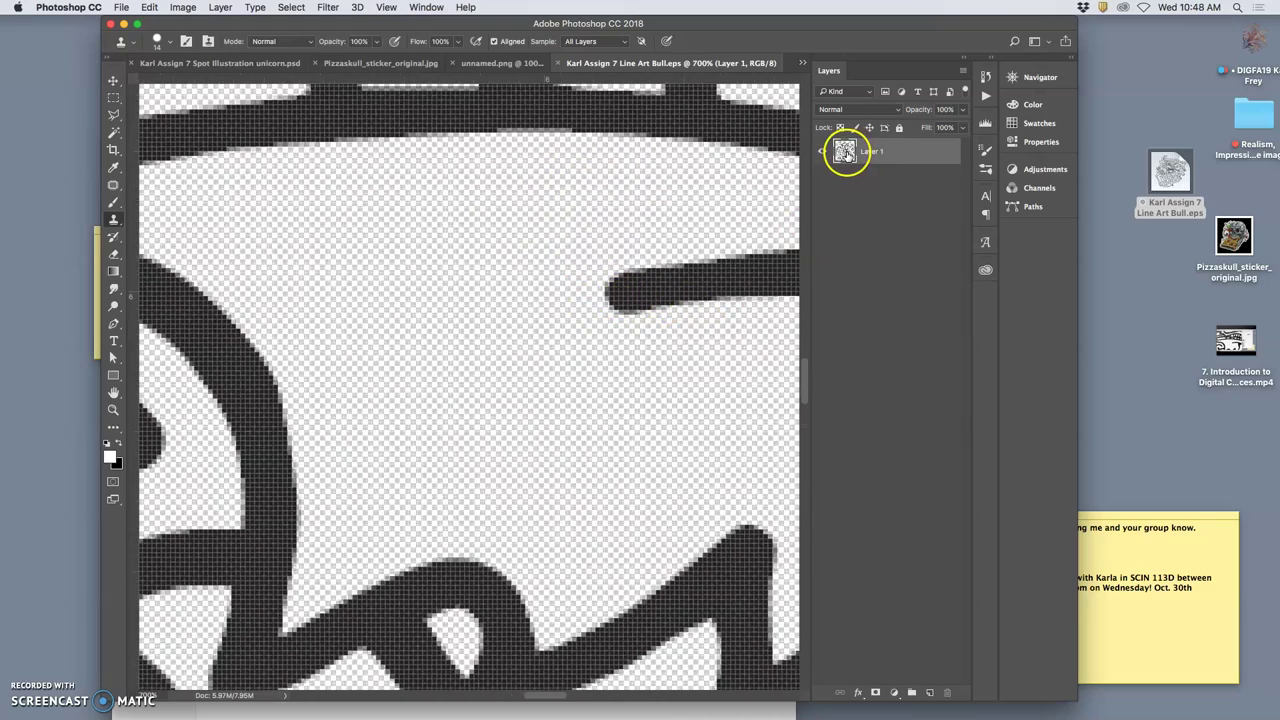
left_click(183, 7)
left_click(200, 118)
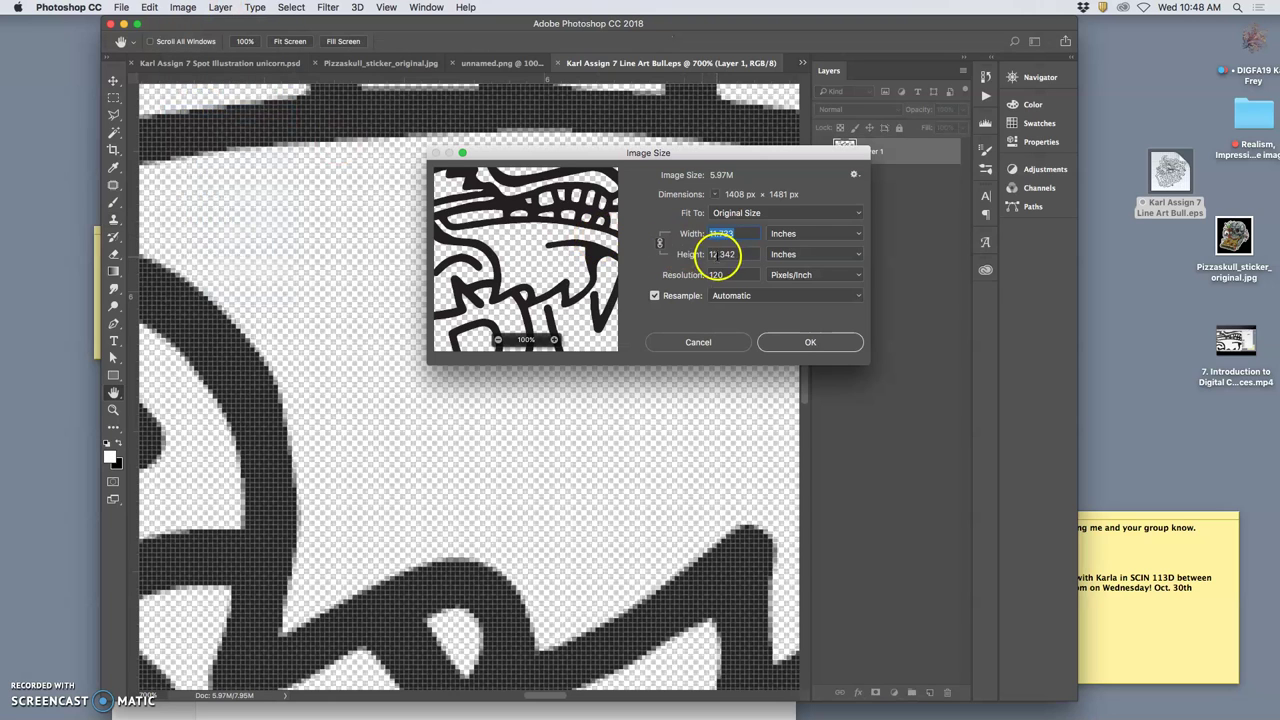
type("30")
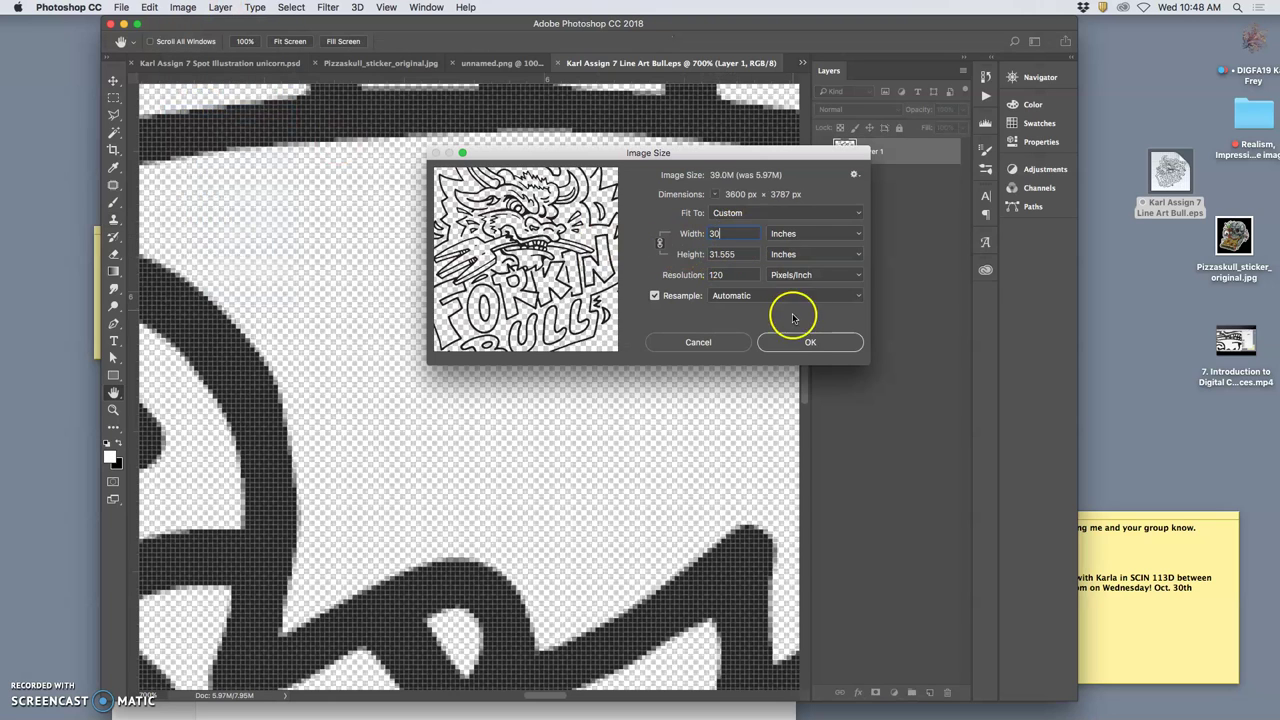
left_click(786, 341)
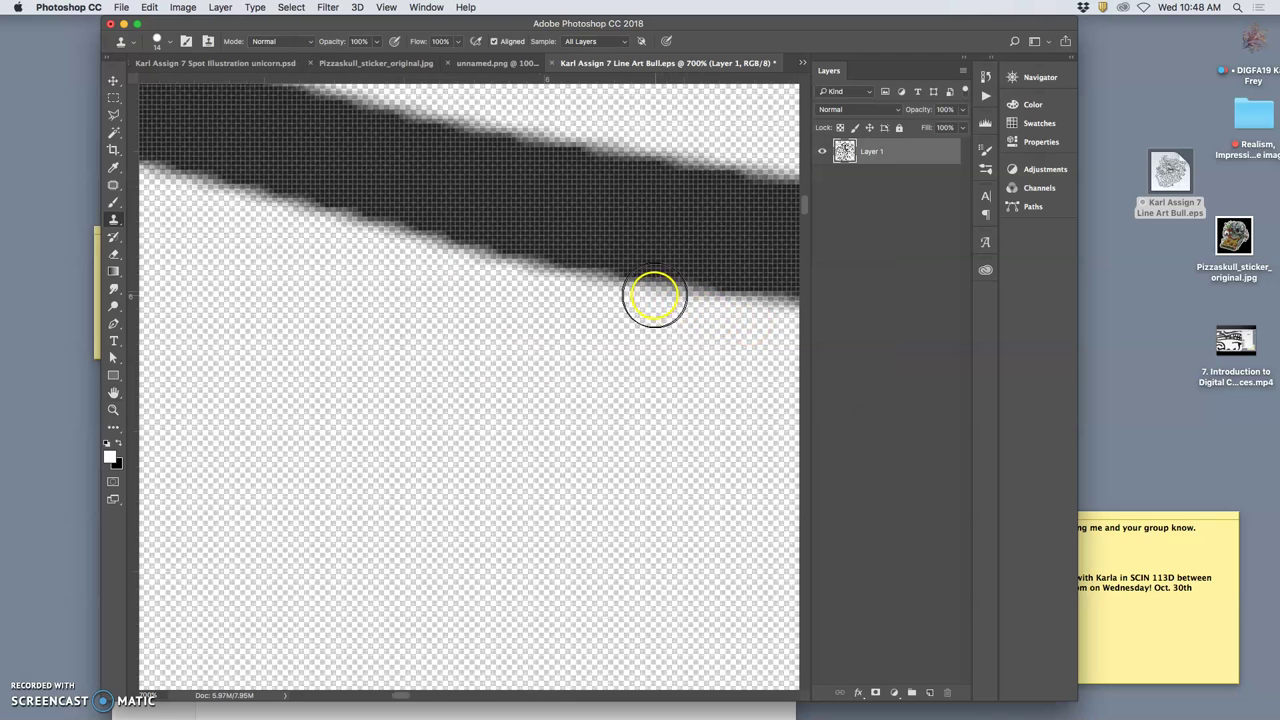
scroll(654, 296, "up", 3)
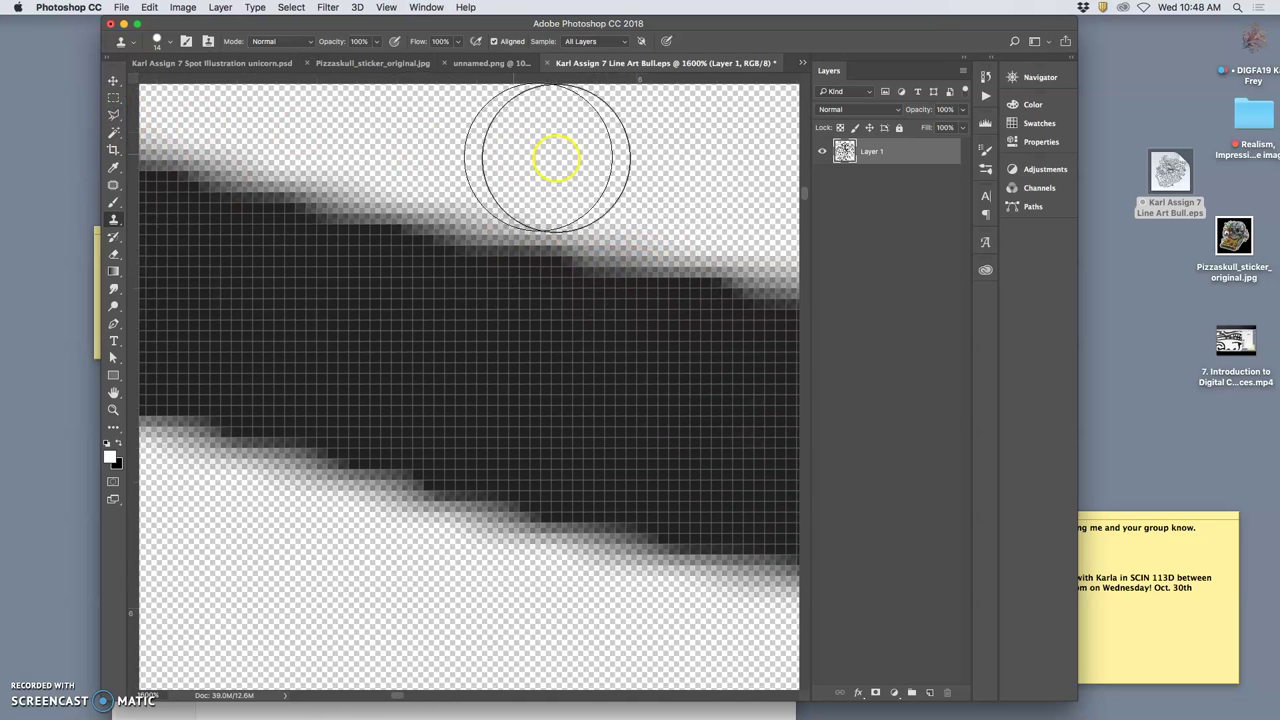
Step: Flatten the enlarged line art image onto a white background
left_click(220, 8)
left_click(288, 519)
scroll(594, 346, "down", 1)
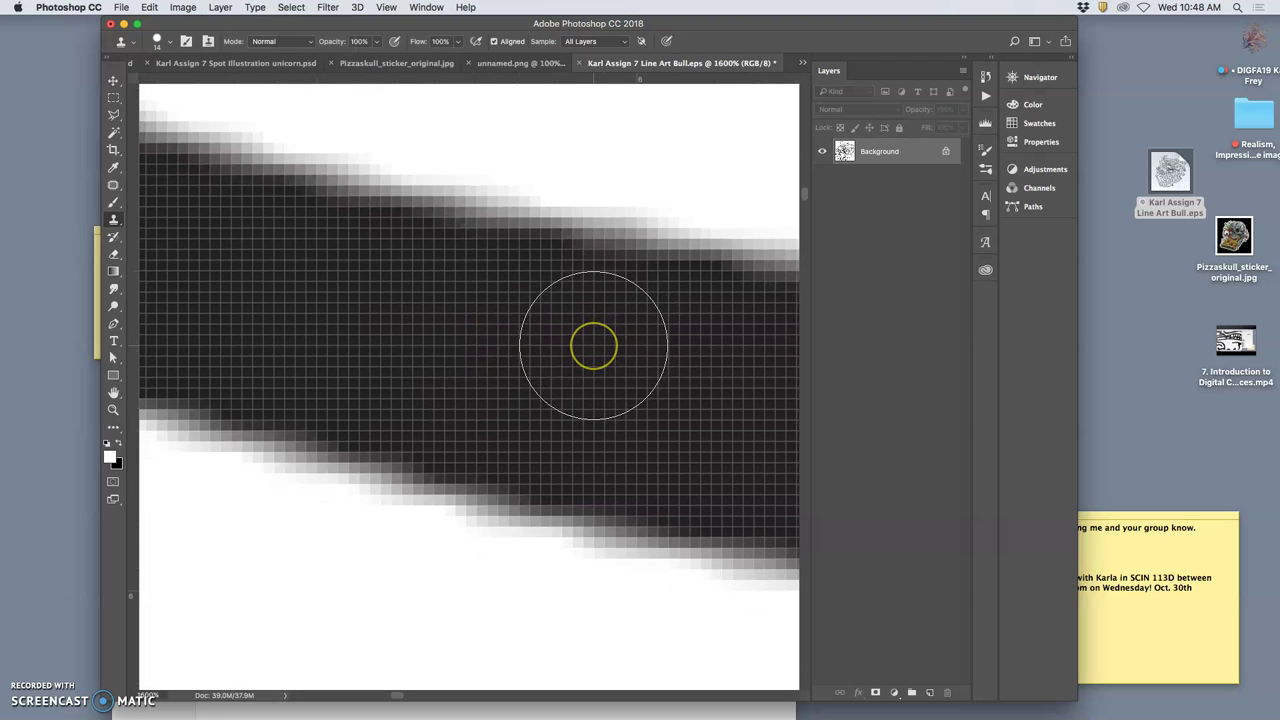
Step: Examine the edge quality of the enlarged line art at several places along the black outlines
key("super+minus")
key("super+minus")
key("super+minus")
key("super+minus")
key("super+minus")
key("super+minus")
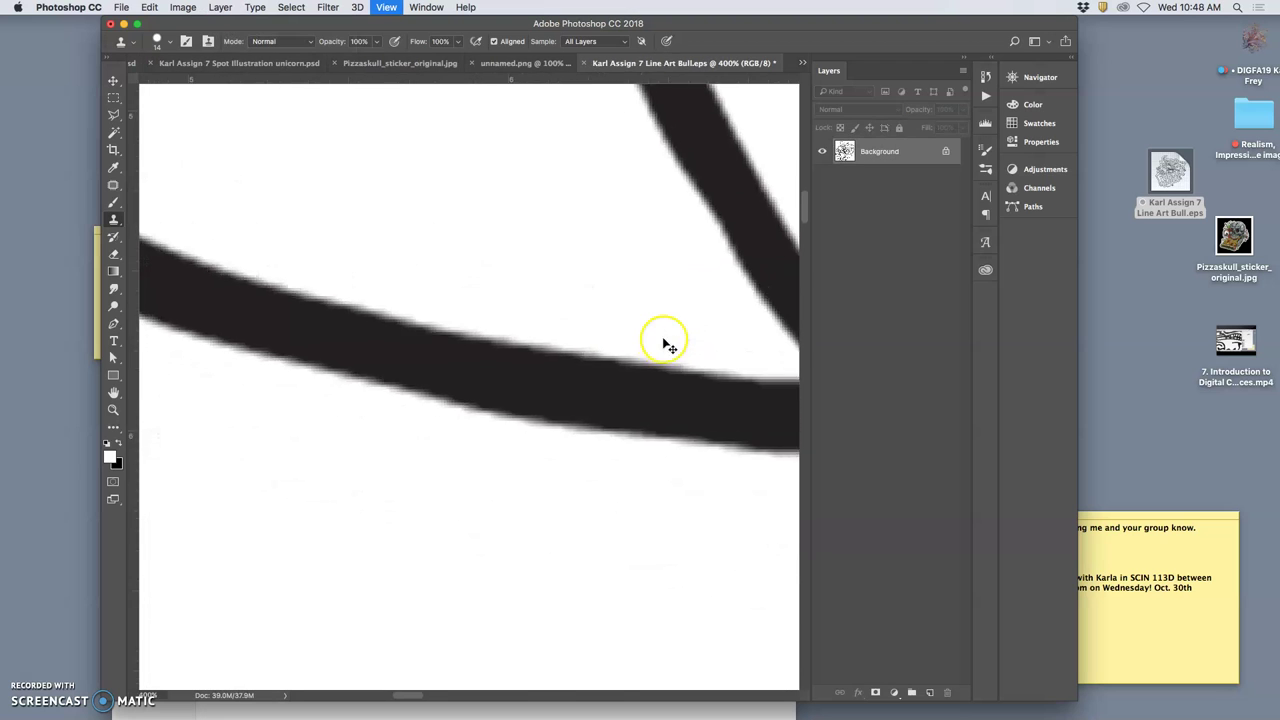
key("super+plus")
key("super+plus")
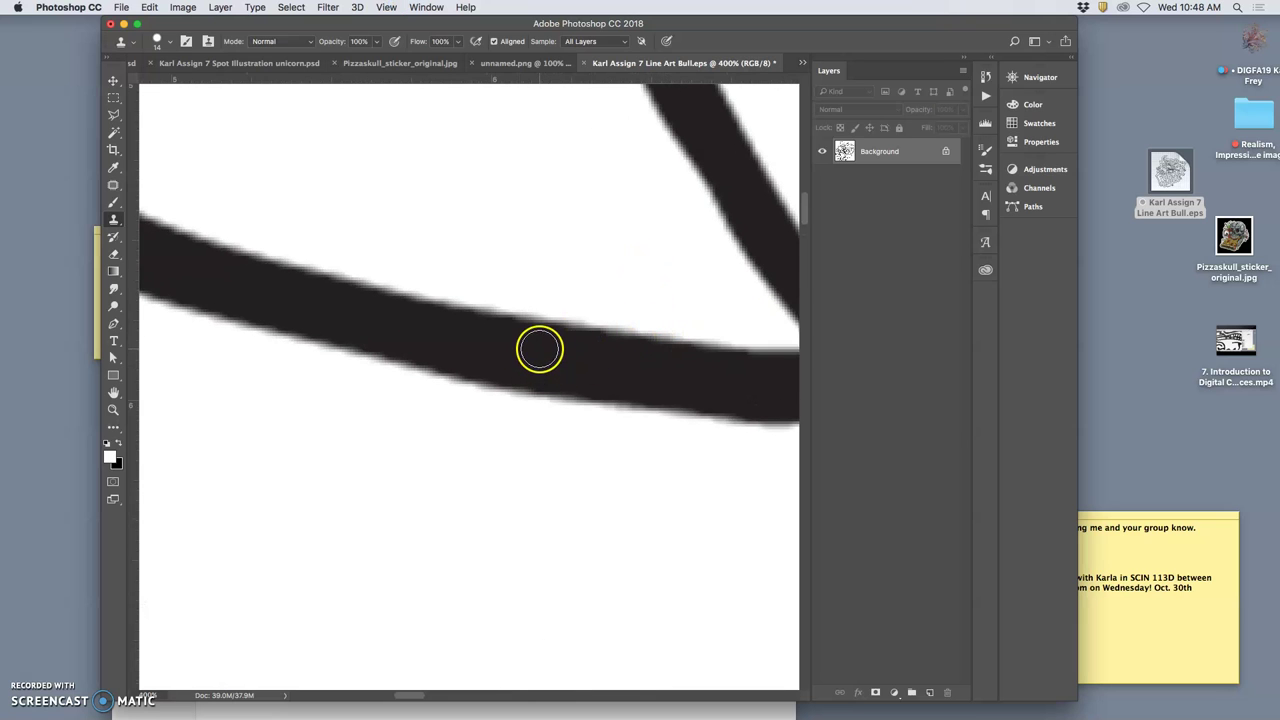
scroll(540, 349, "down", 5)
scroll(540, 349, "left", 3)
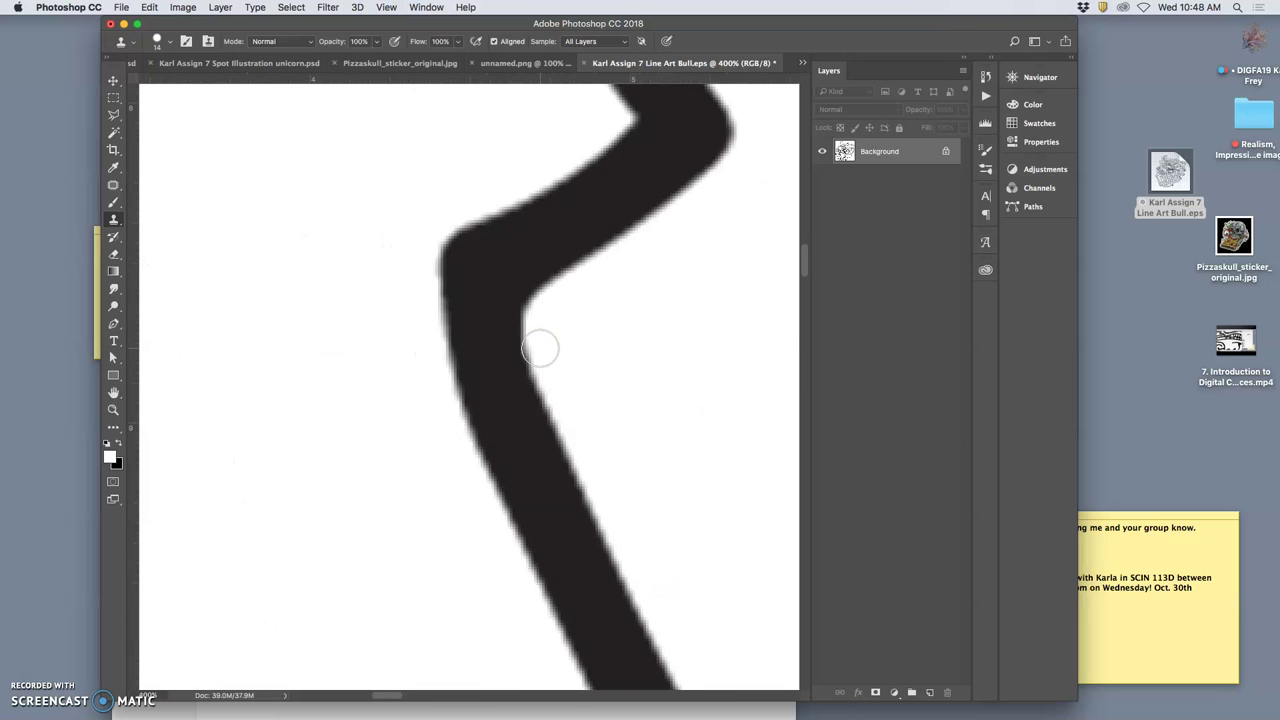
scroll(540, 349, "down", 10)
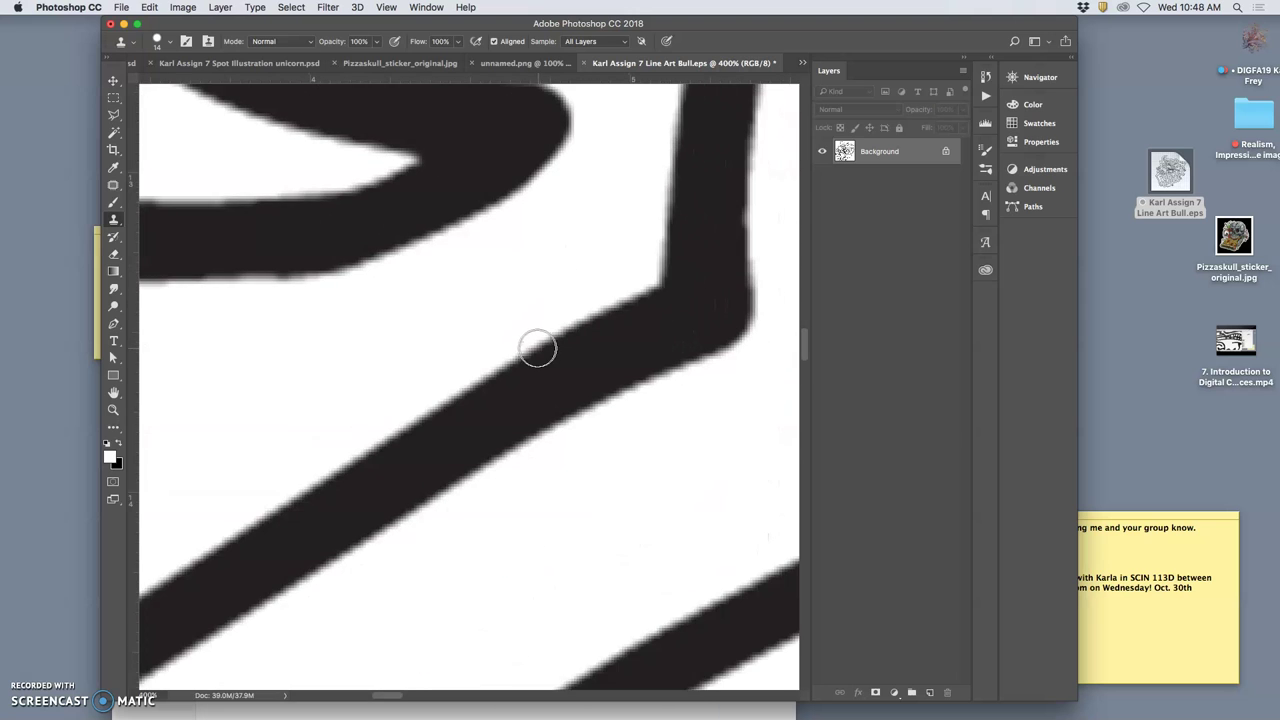
scroll(537, 349, "down", 8)
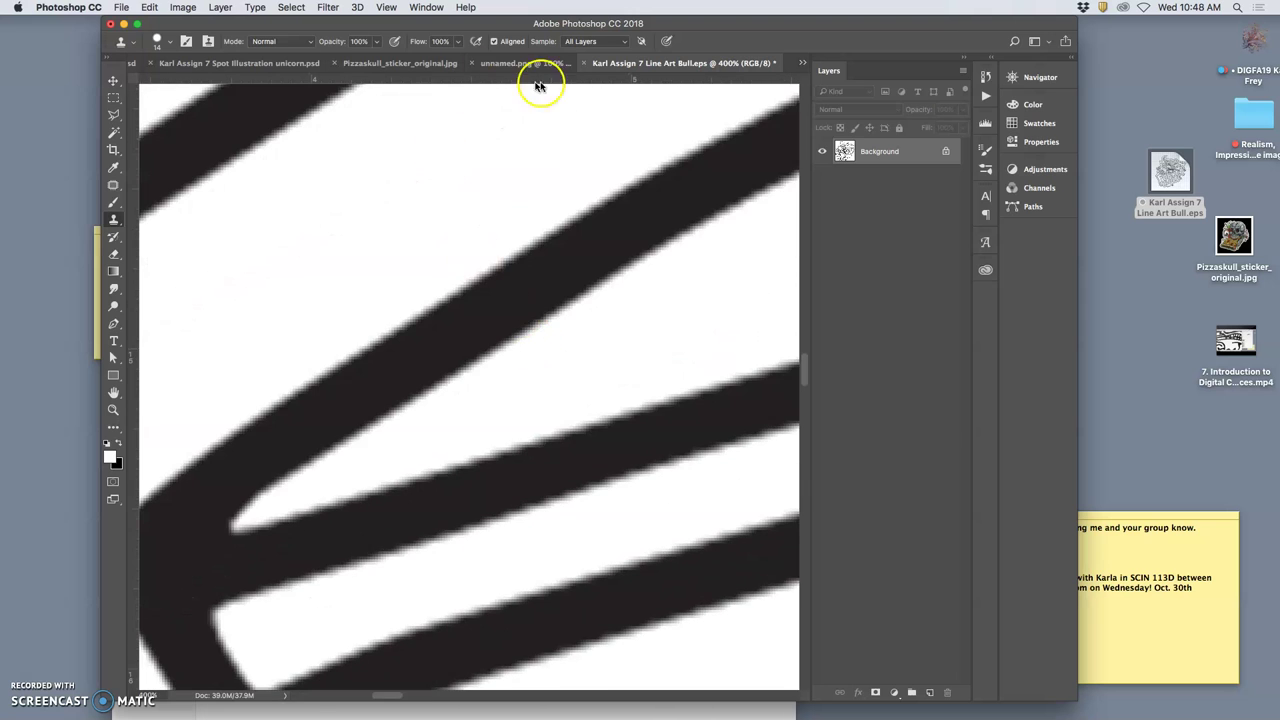
Step: Close the rasterized line art document without saving its changes
left_click(584, 63)
left_click(606, 251)
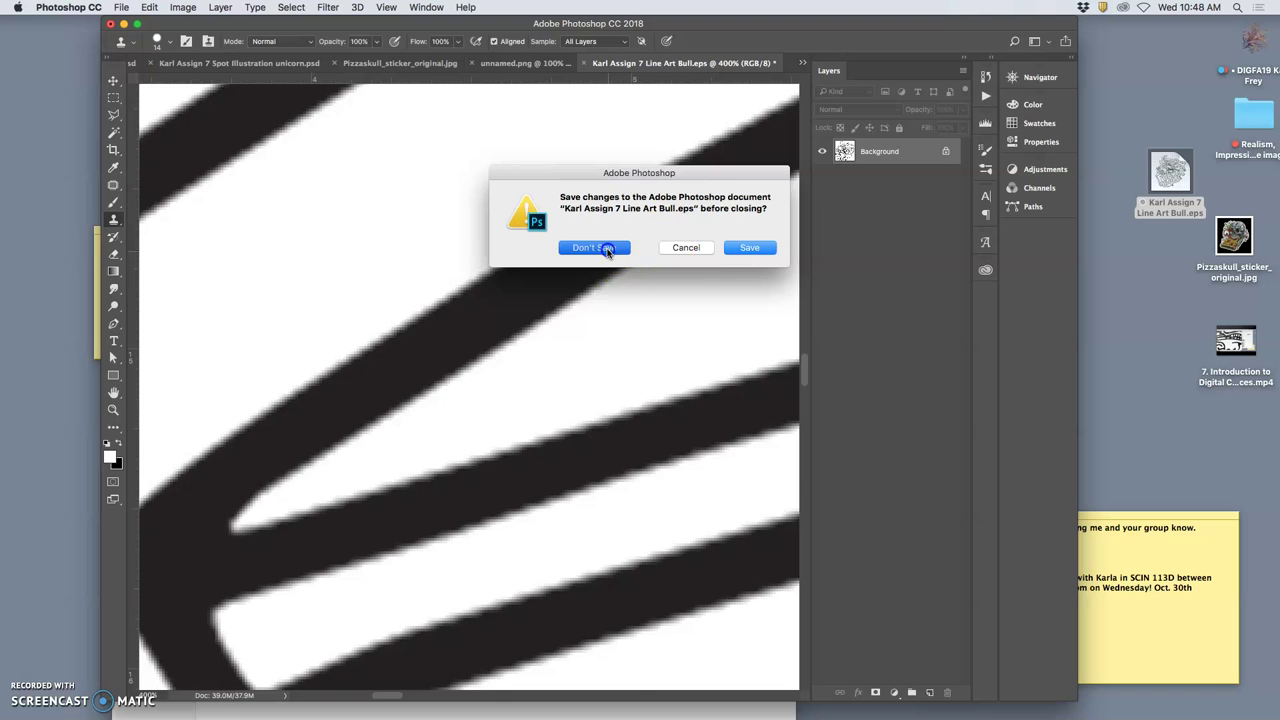
left_click(122, 7)
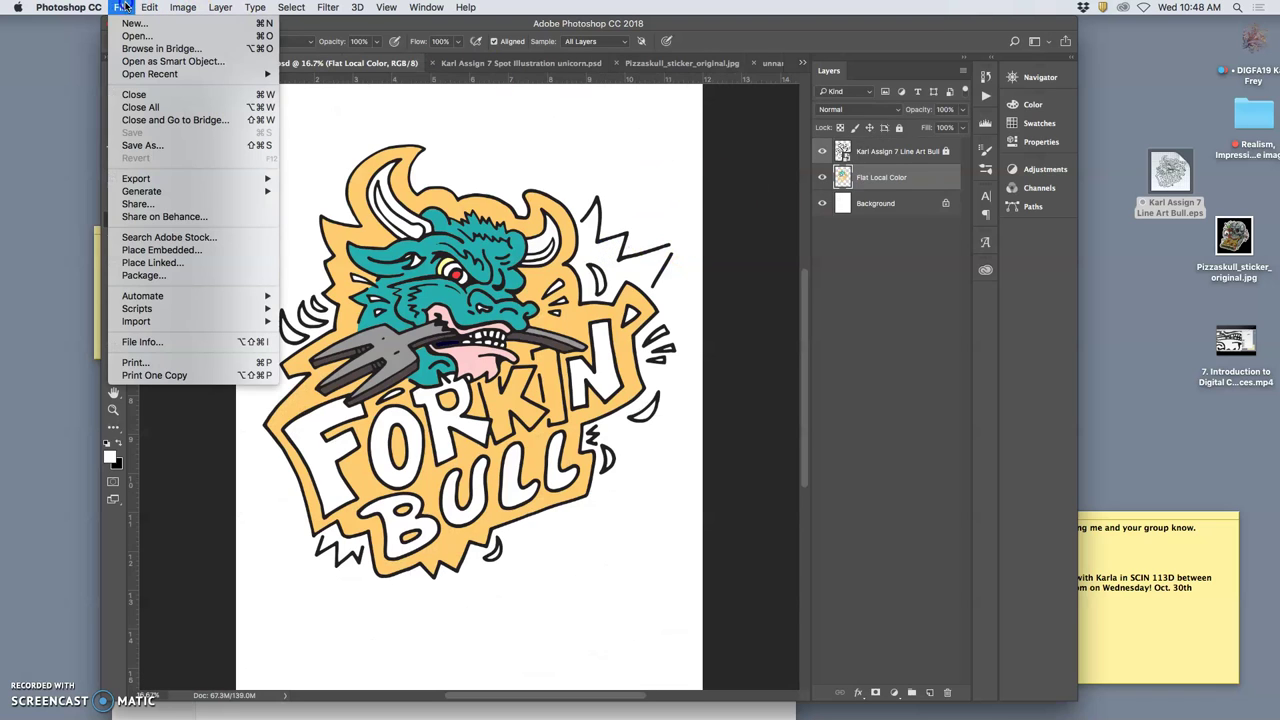
left_click(130, 12)
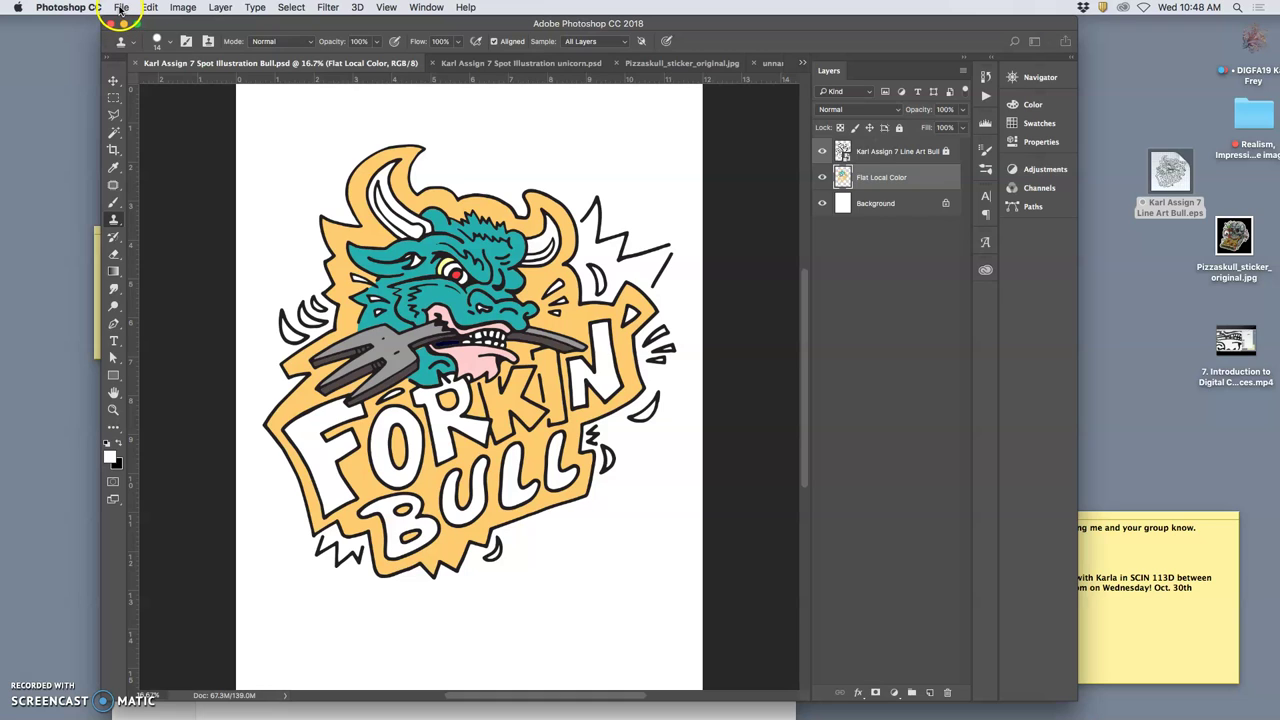
Step: Create a new 12 × 14 inch portrait document at 350 pixels/inch in 8-bit RGB Color with white background contents
left_click(121, 7)
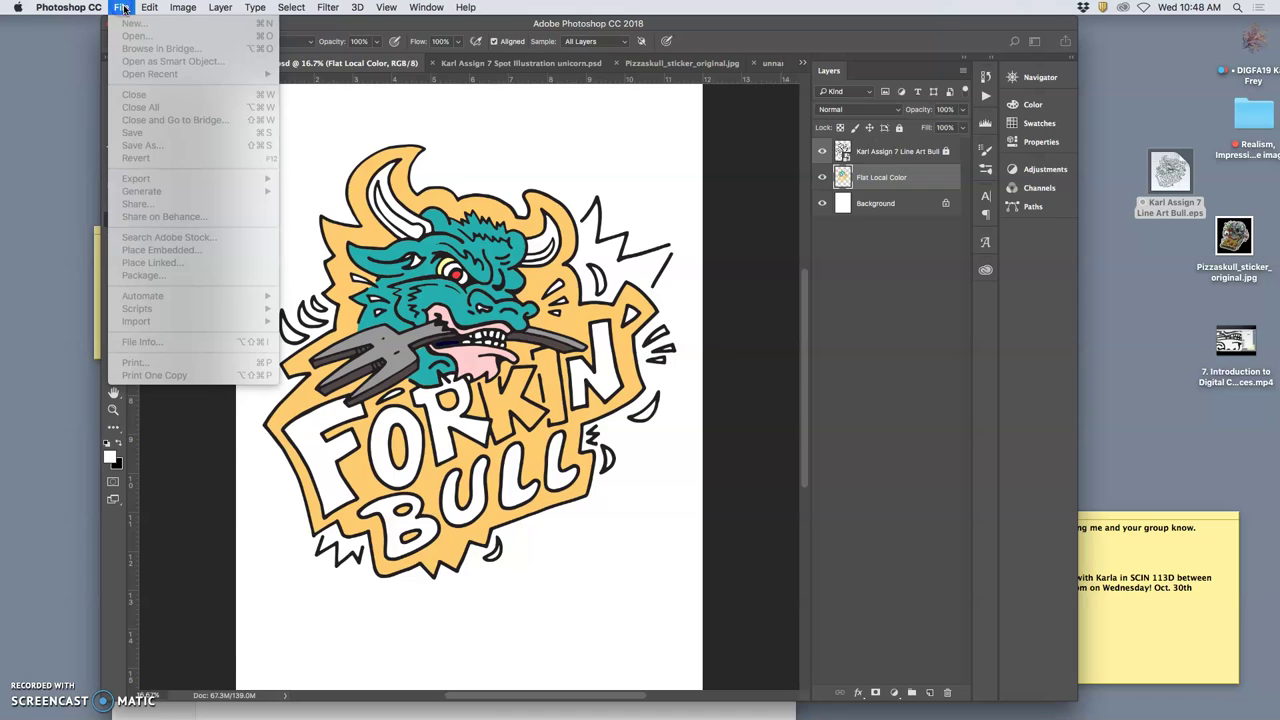
key("super+n")
left_click_drag(686, 114, 679, 96)
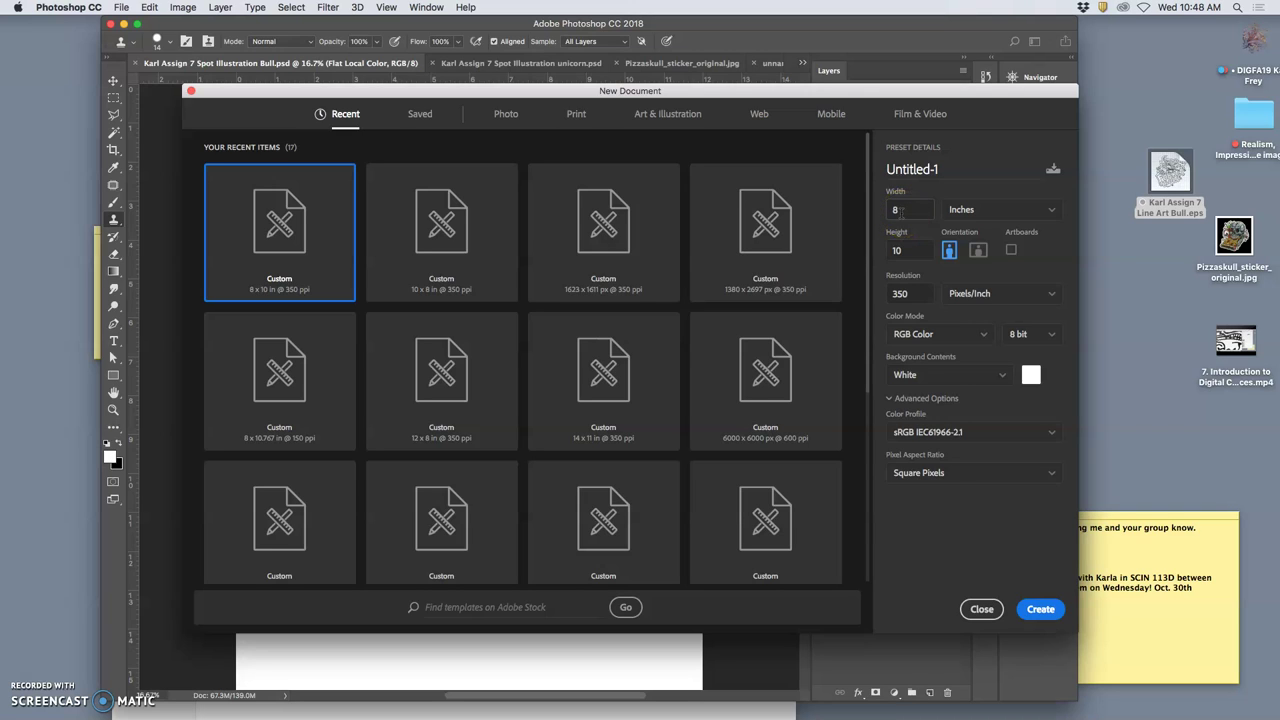
left_click(1168, 185)
type("2")
left_click(908, 250)
left_click_drag(908, 250, 882, 253)
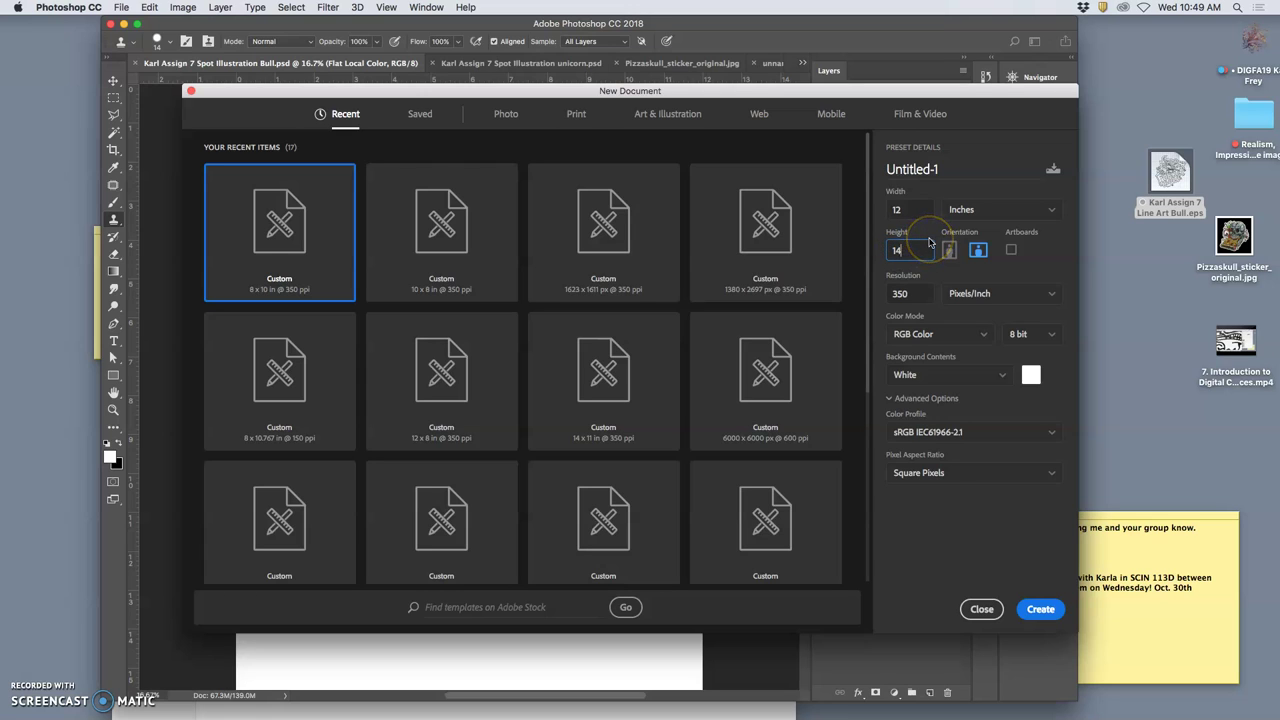
left_click_drag(906, 293, 872, 295)
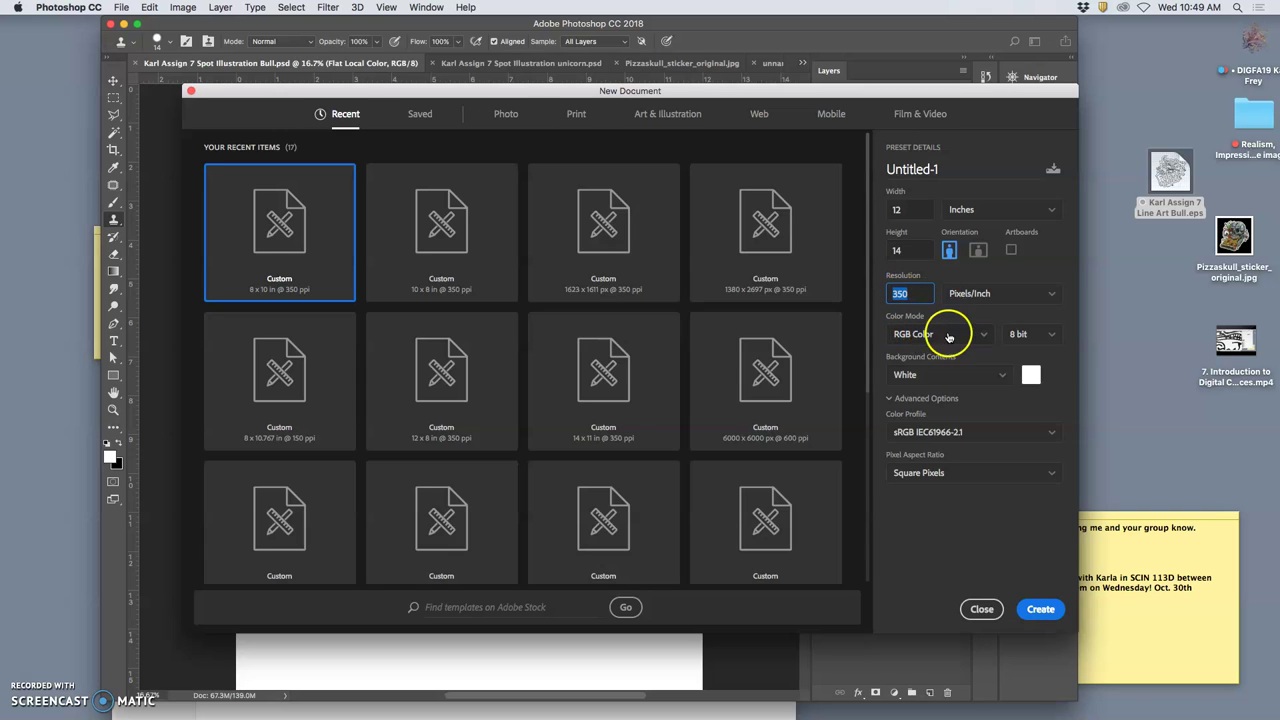
left_click(1040, 609)
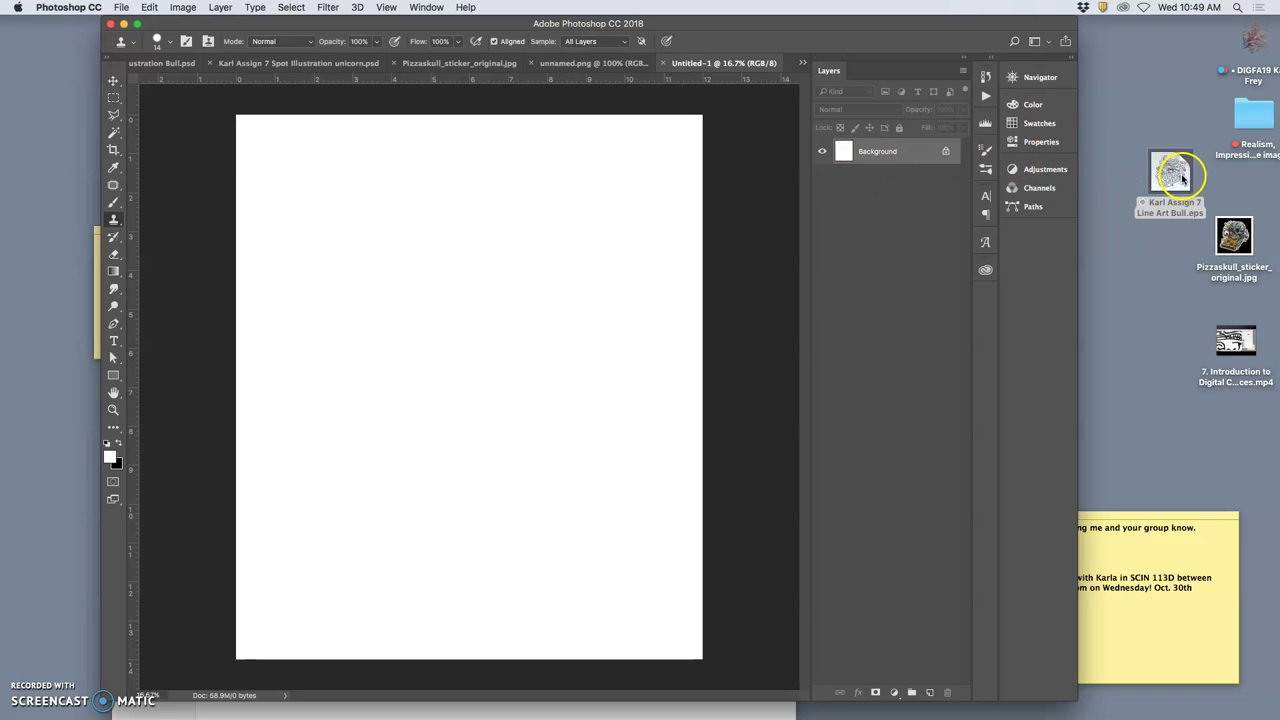
Step: Place the Line Art Bull EPS file into the blank document, scaled proportionally to 92.78% about its center
left_click_drag(1158, 172, 497, 247)
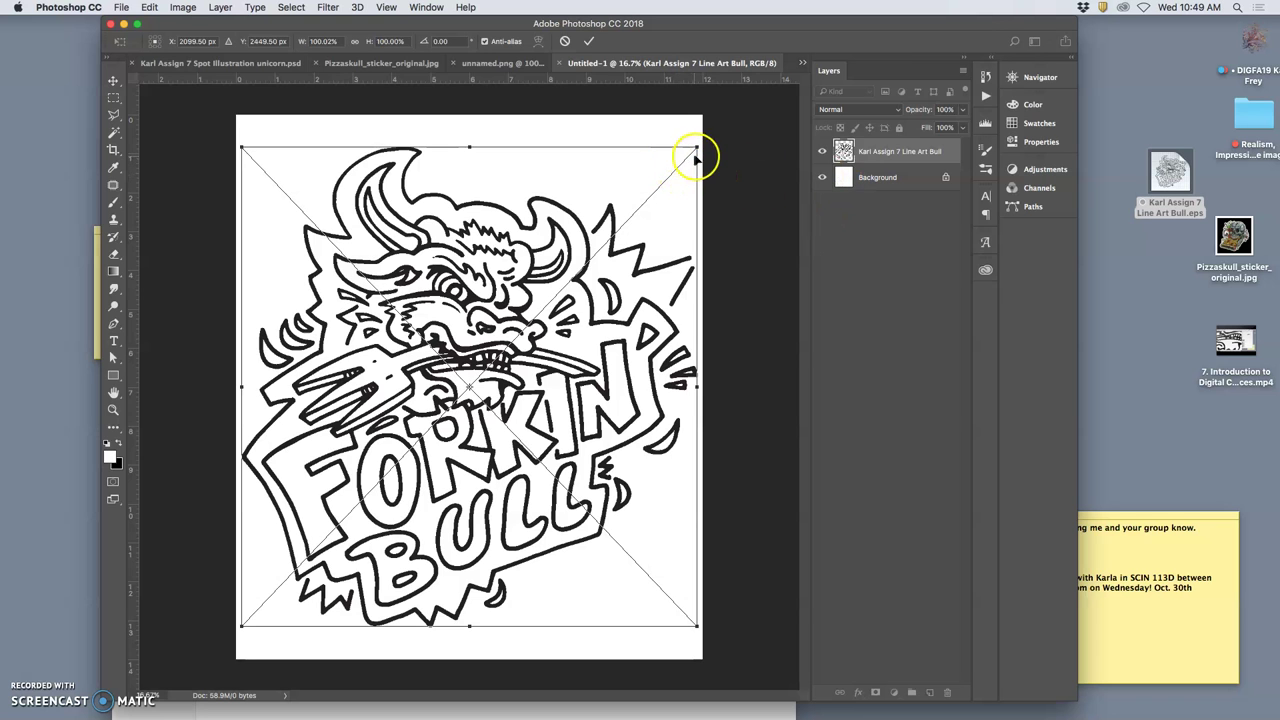
left_click_drag(697, 148, 678, 162)
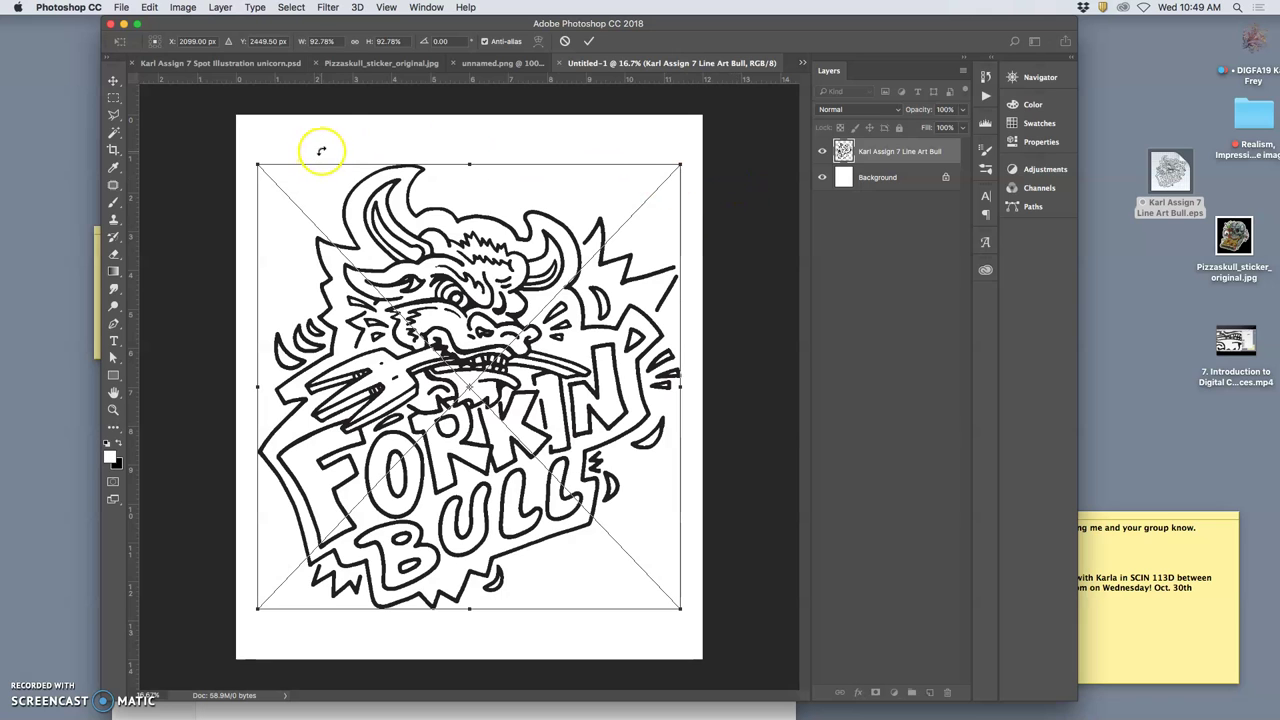
left_click_drag(373, 22, 396, 22)
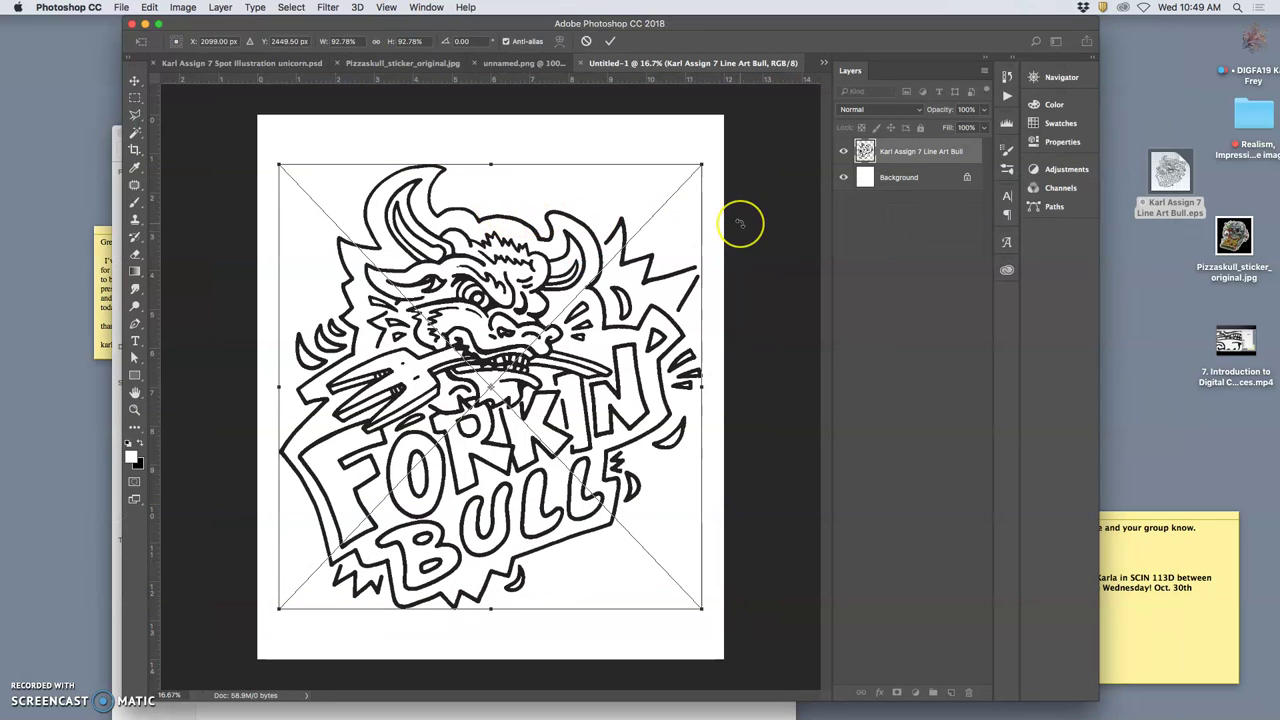
key("Return")
key("s")
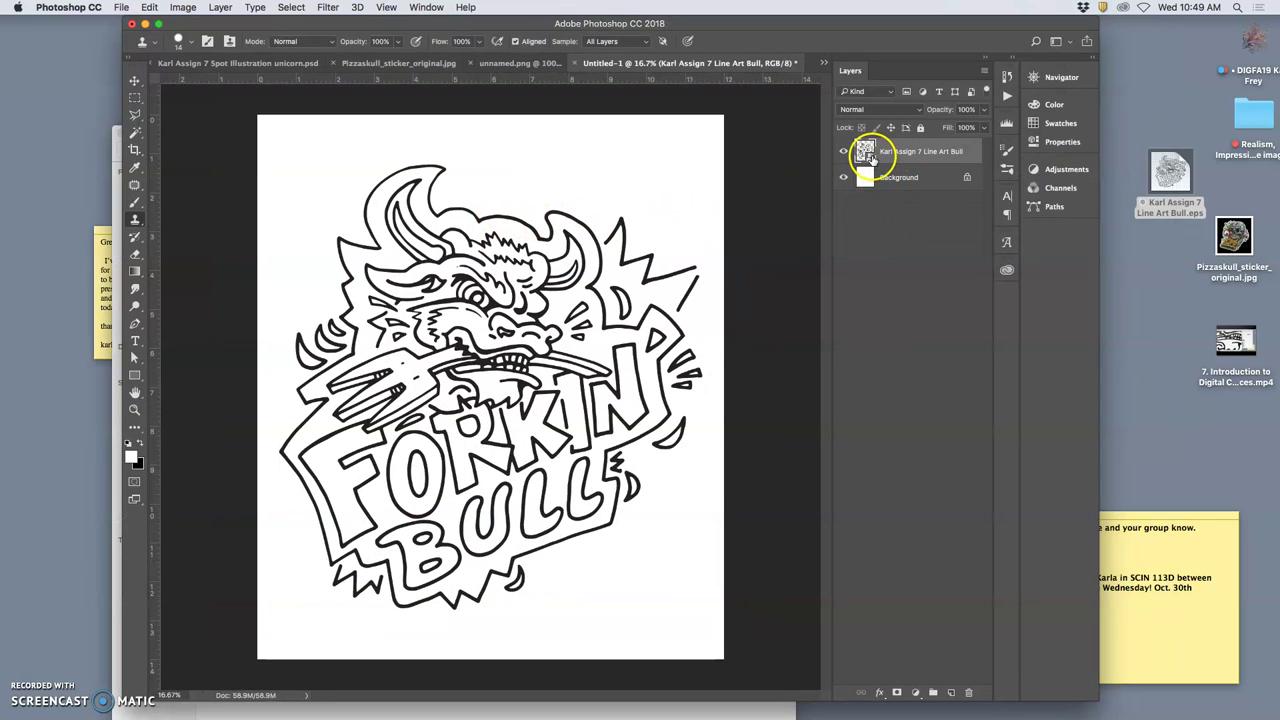
Step: Enlarge the document proportionally with Image Size and flatten the line art onto the white background
scroll(714, 207, "up", 8)
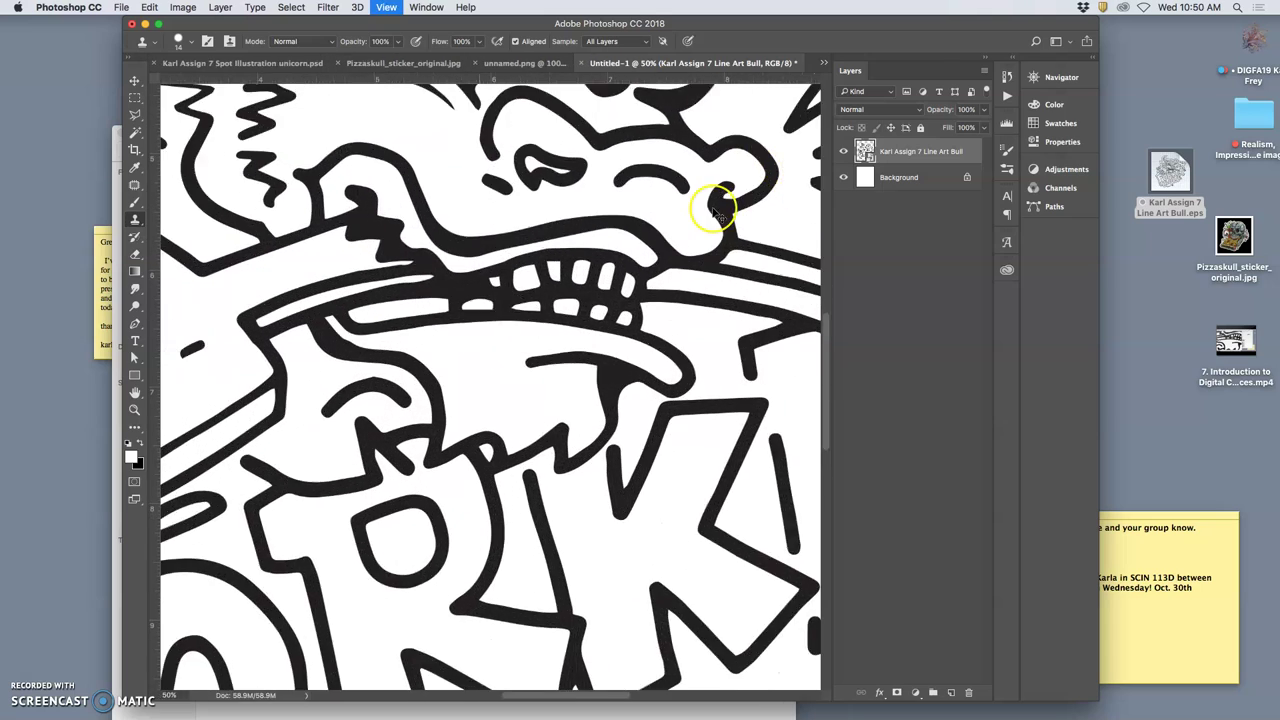
scroll(705, 212, "right", 5)
scroll(694, 209, "down", 3)
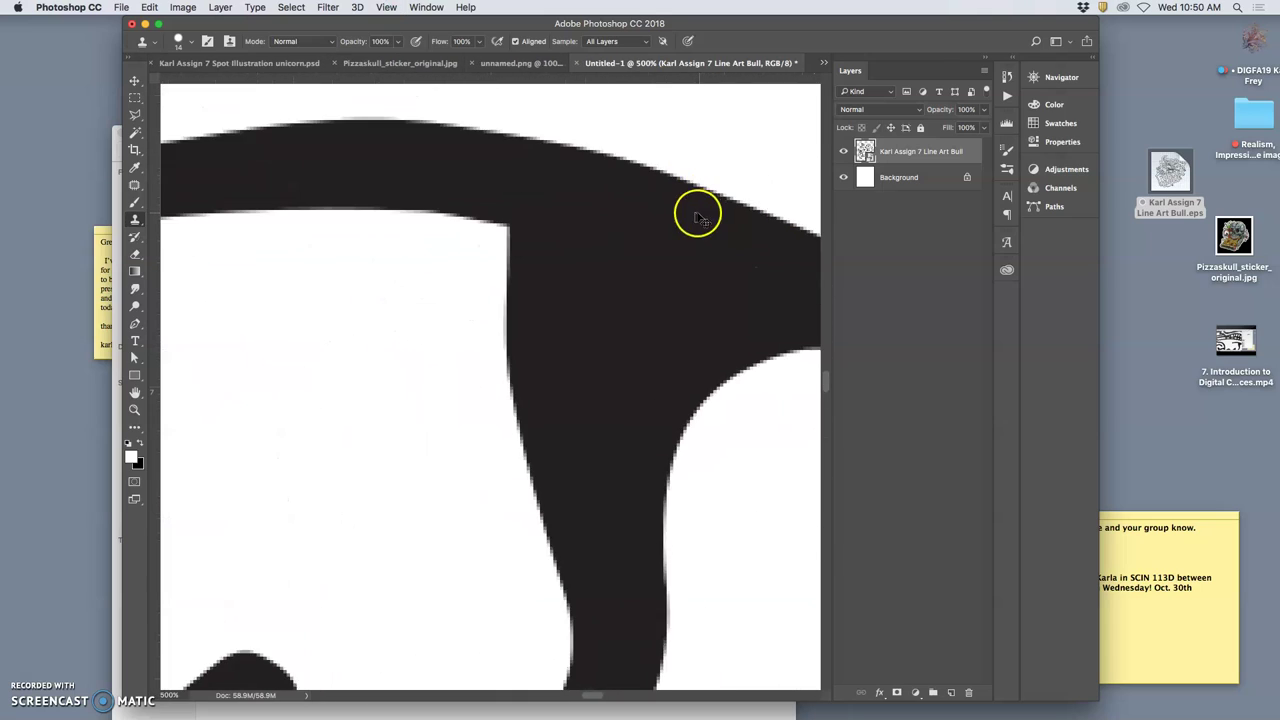
scroll(529, 243, "up", 3)
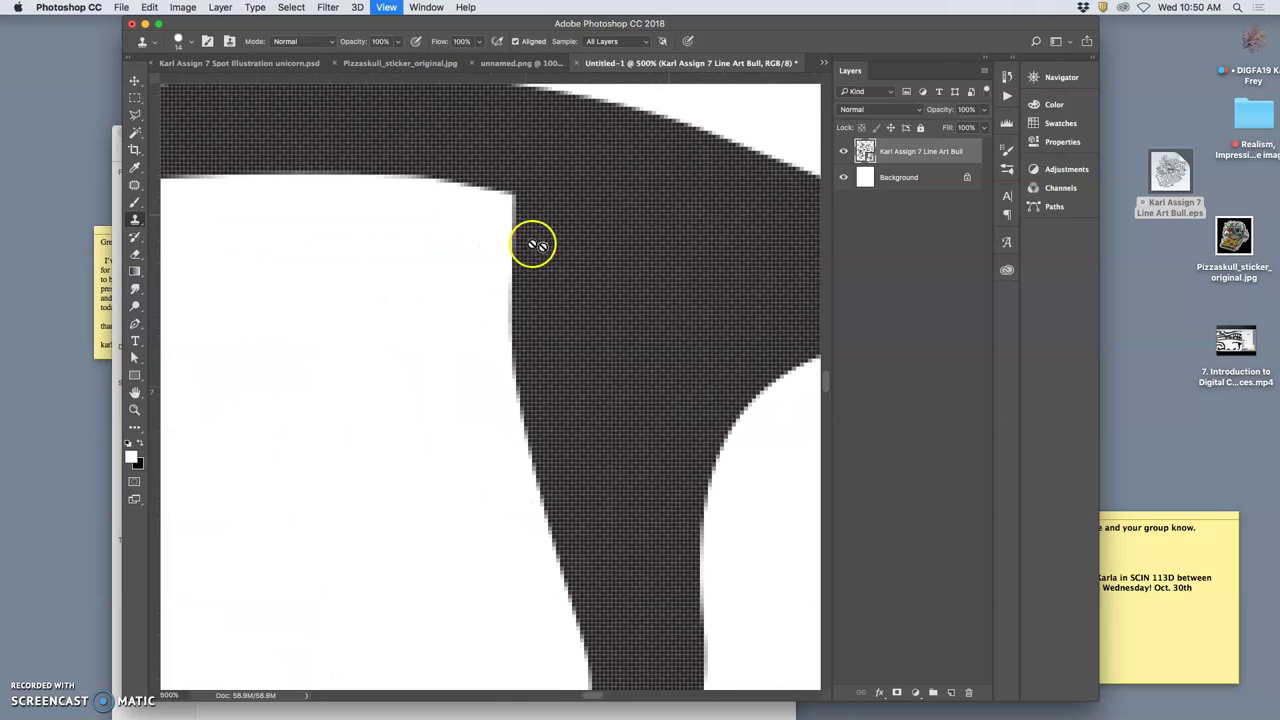
left_click(185, 8)
left_click(205, 114)
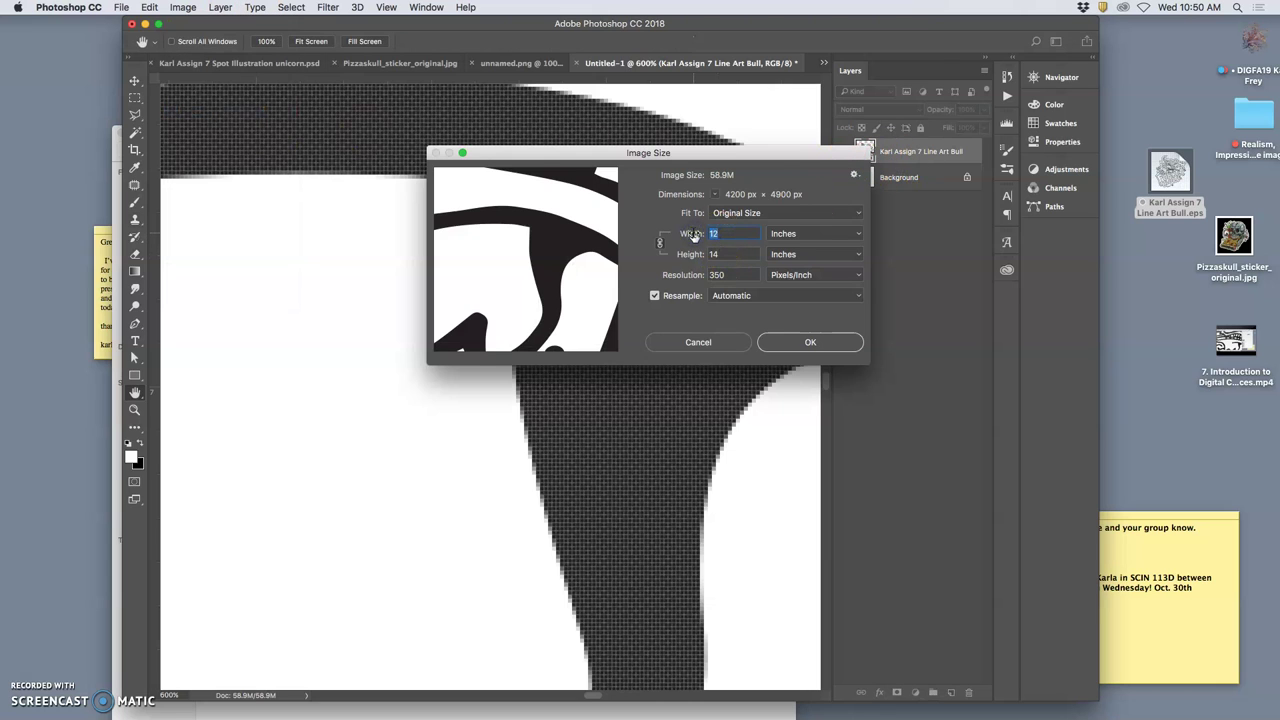
left_click_drag(693, 234, 726, 234)
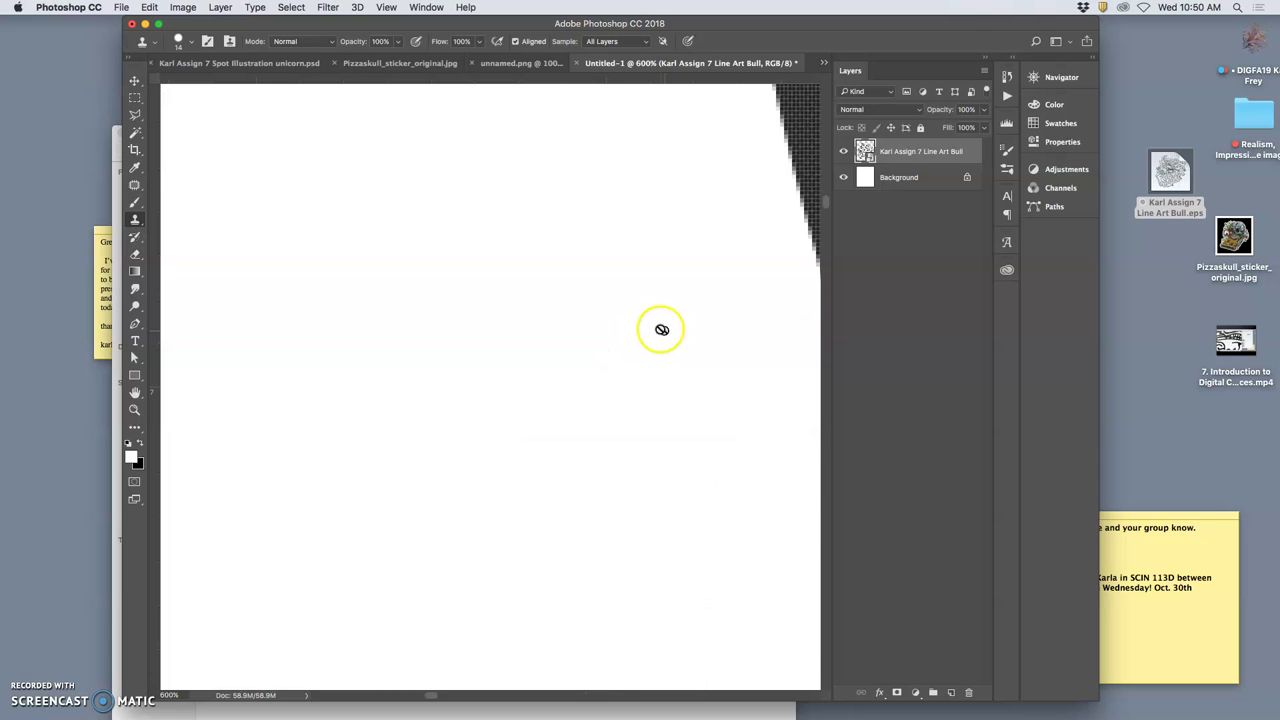
scroll(661, 329, "right", 5)
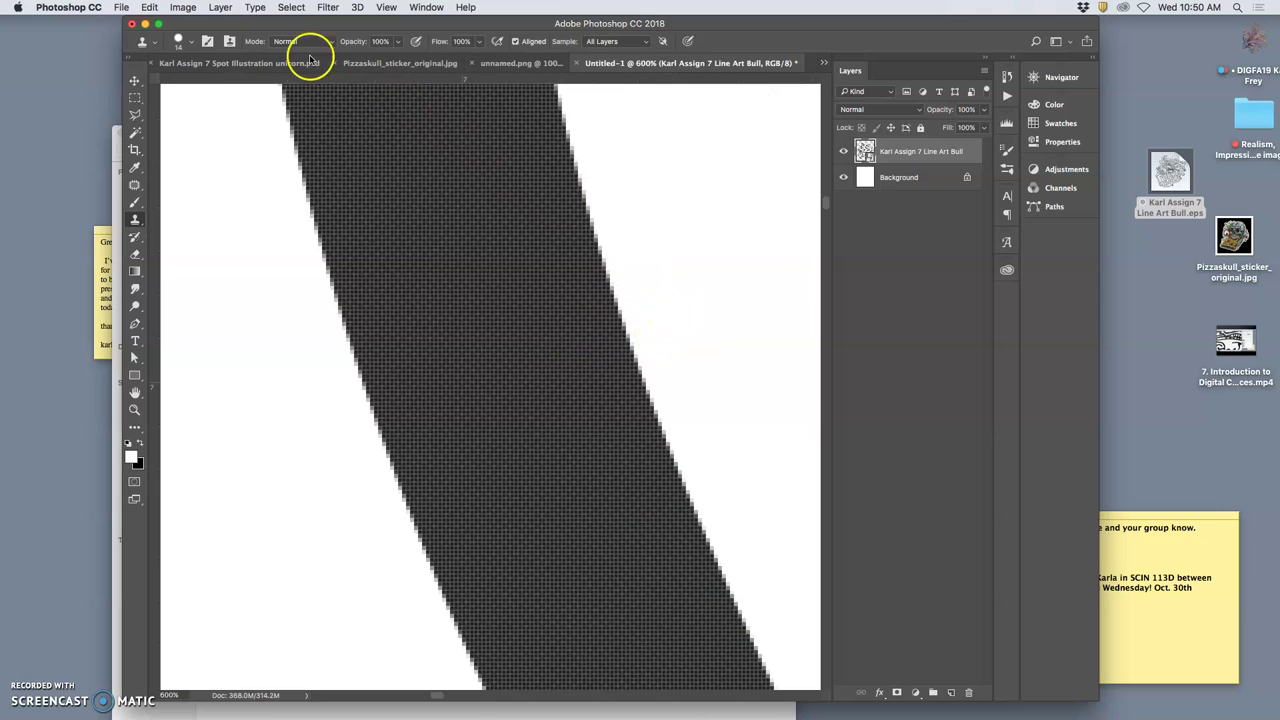
left_click(220, 7)
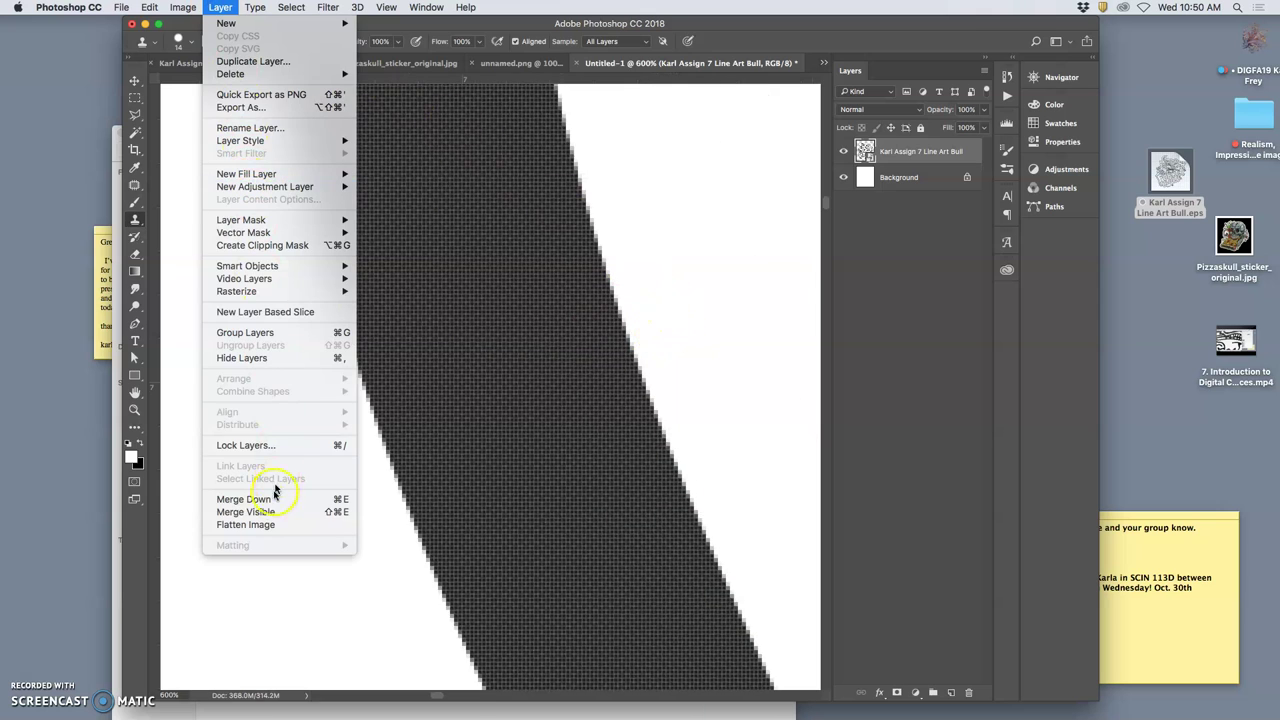
left_click(262, 522)
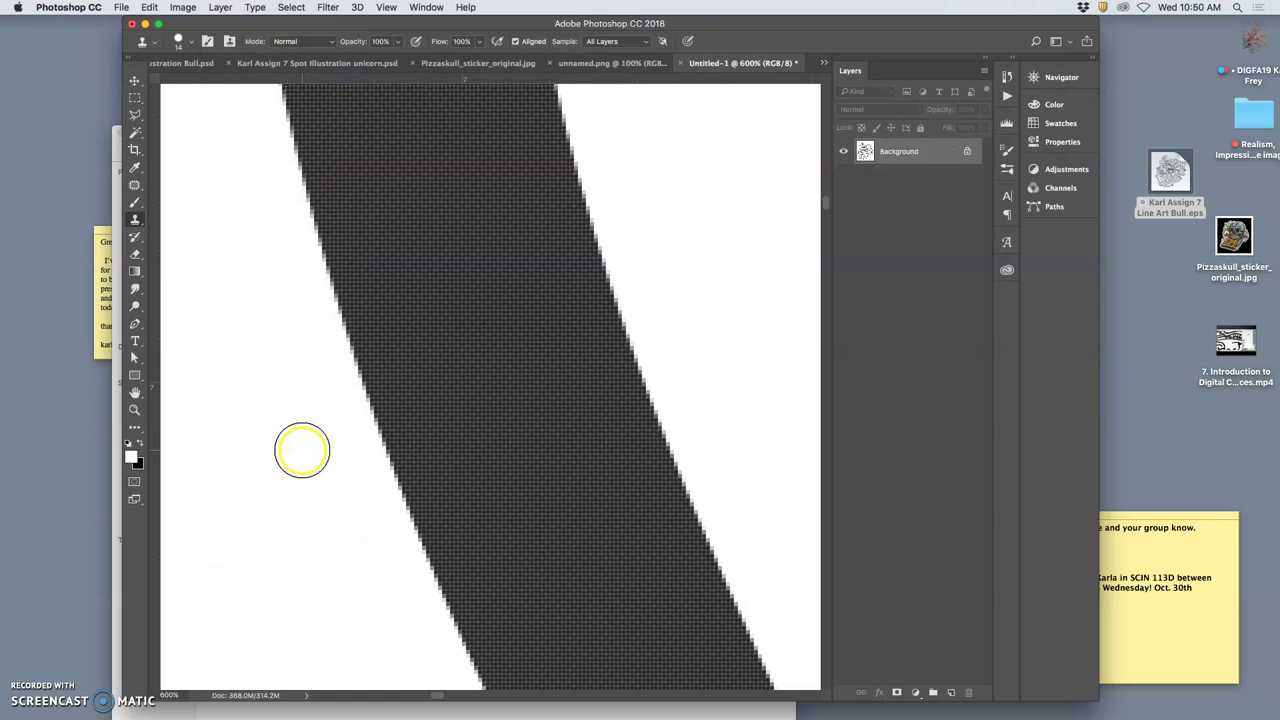
Step: Examine the enlarged, flattened line art's edge quality at high magnification and then as a whole image
key("super+minus")
key("super+minus")
key("super+minus")
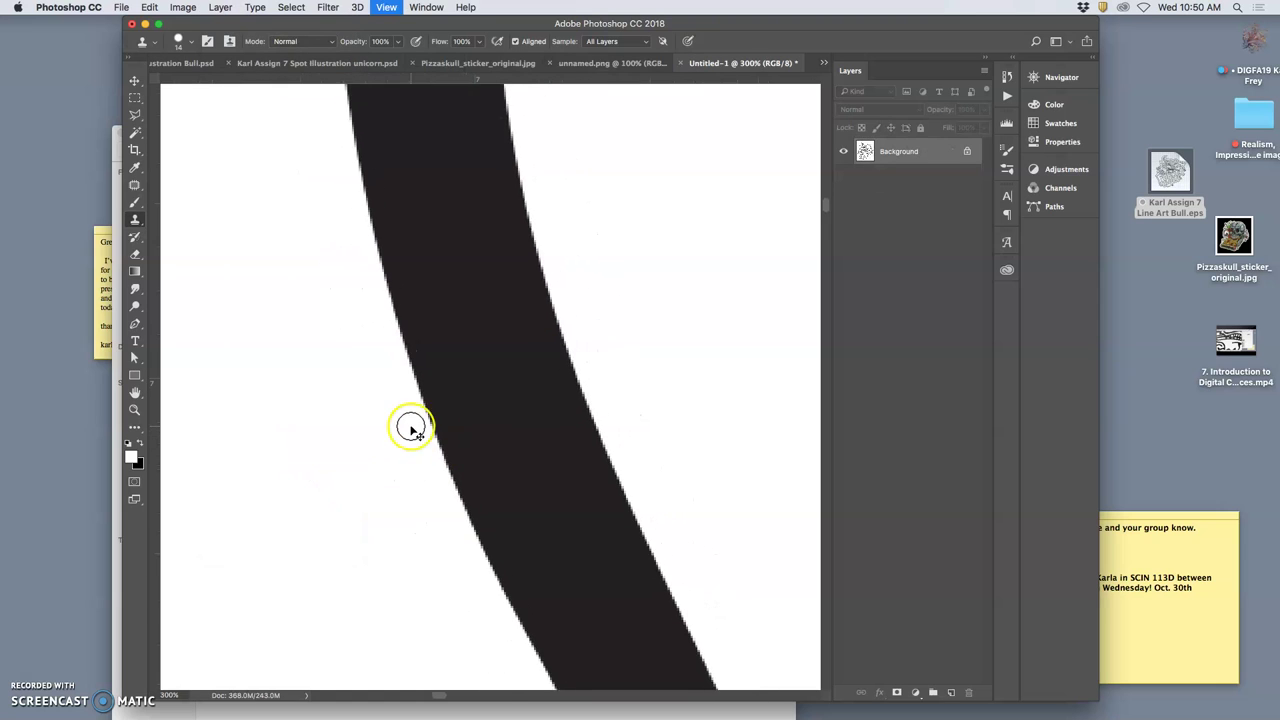
key("super+plus")
key("super+plus")
key("super+plus")
key("super+minus")
key("super+minus")
key("super+minus")
key("super+minus")
key("super+minus")
key("super+minus")
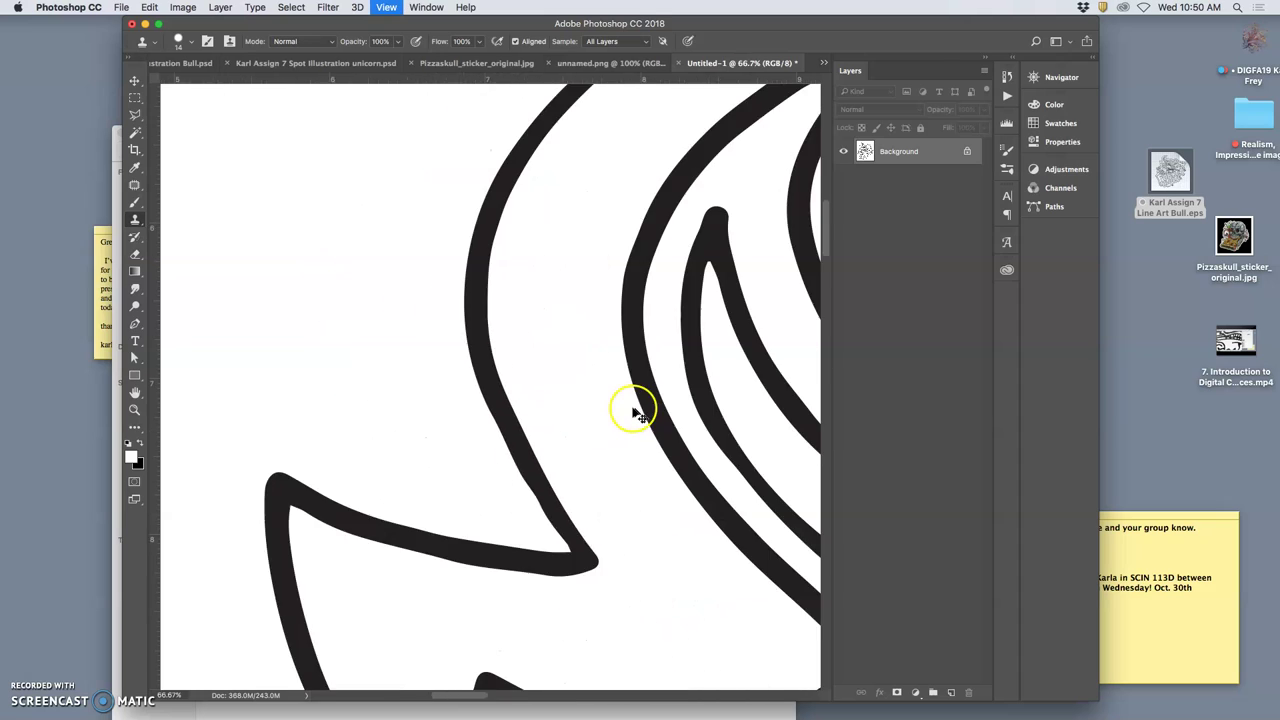
key("super+minus")
key("super+minus")
key("super+minus")
key("super+minus")
key("super+minus")
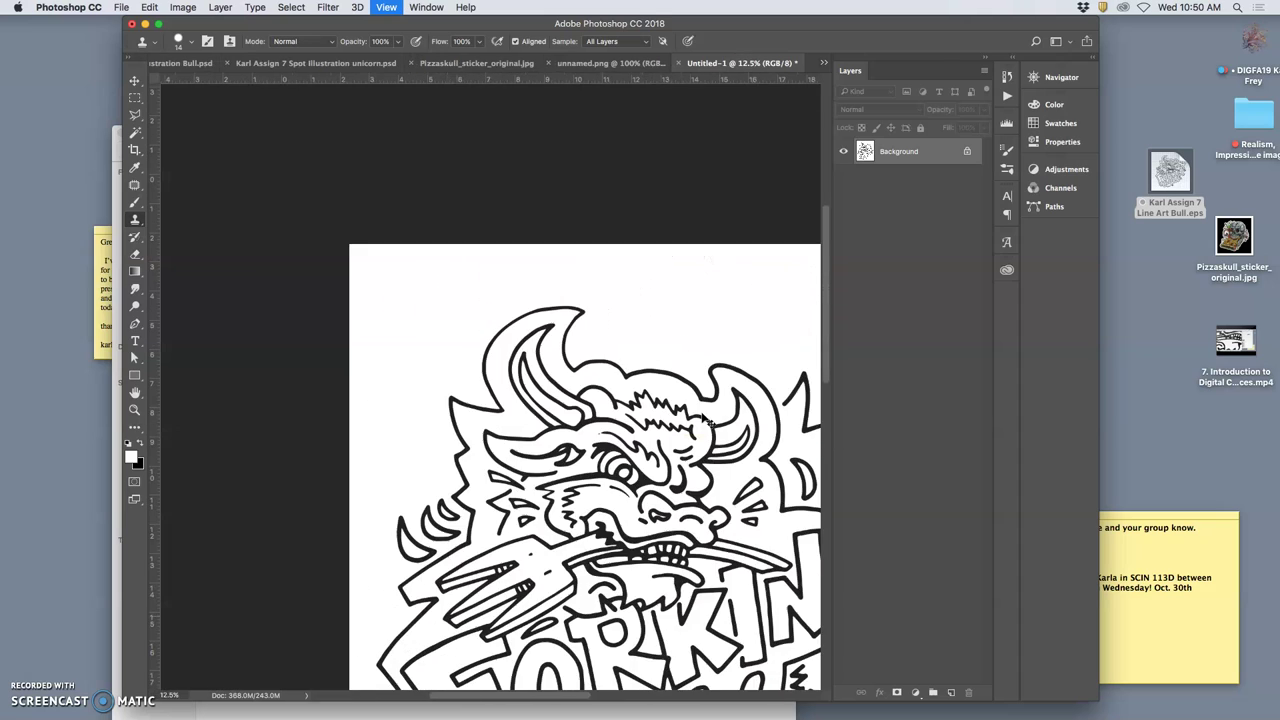
key("super+minus")
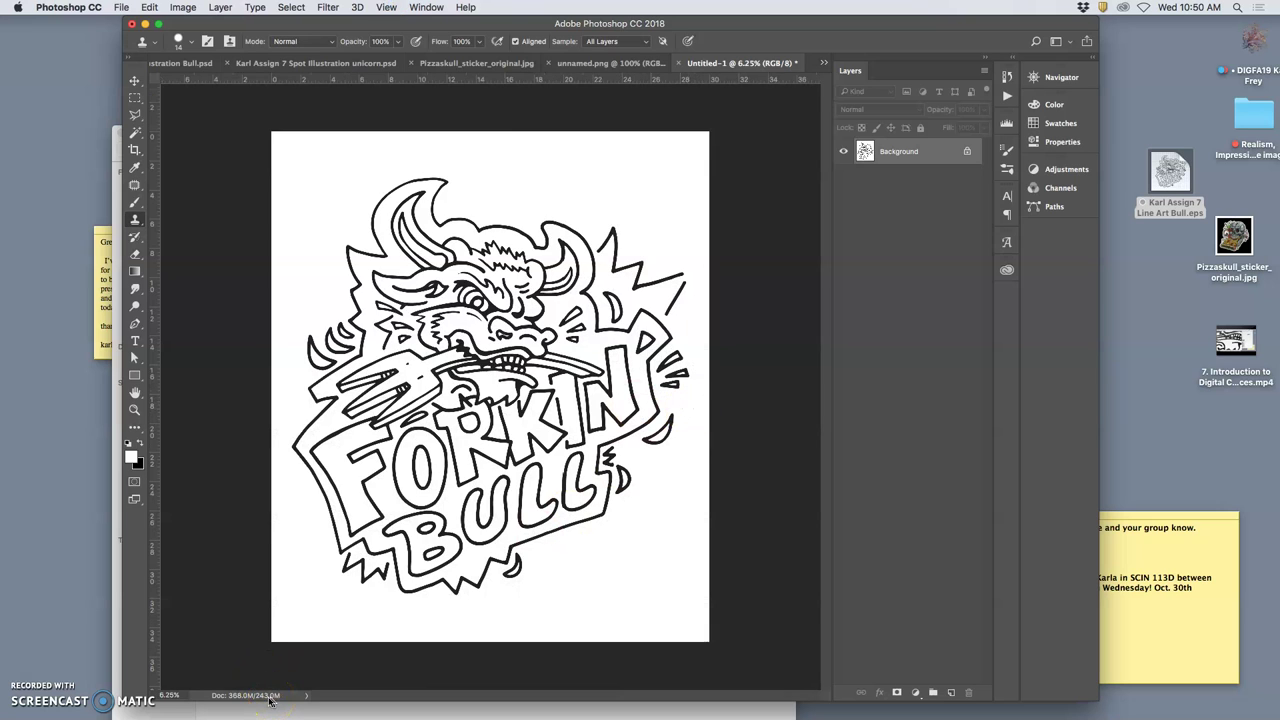
Step: Undo the flattening and the document enlargement, returning to the placed line art on its own layer
left_click(516, 428, "alt")
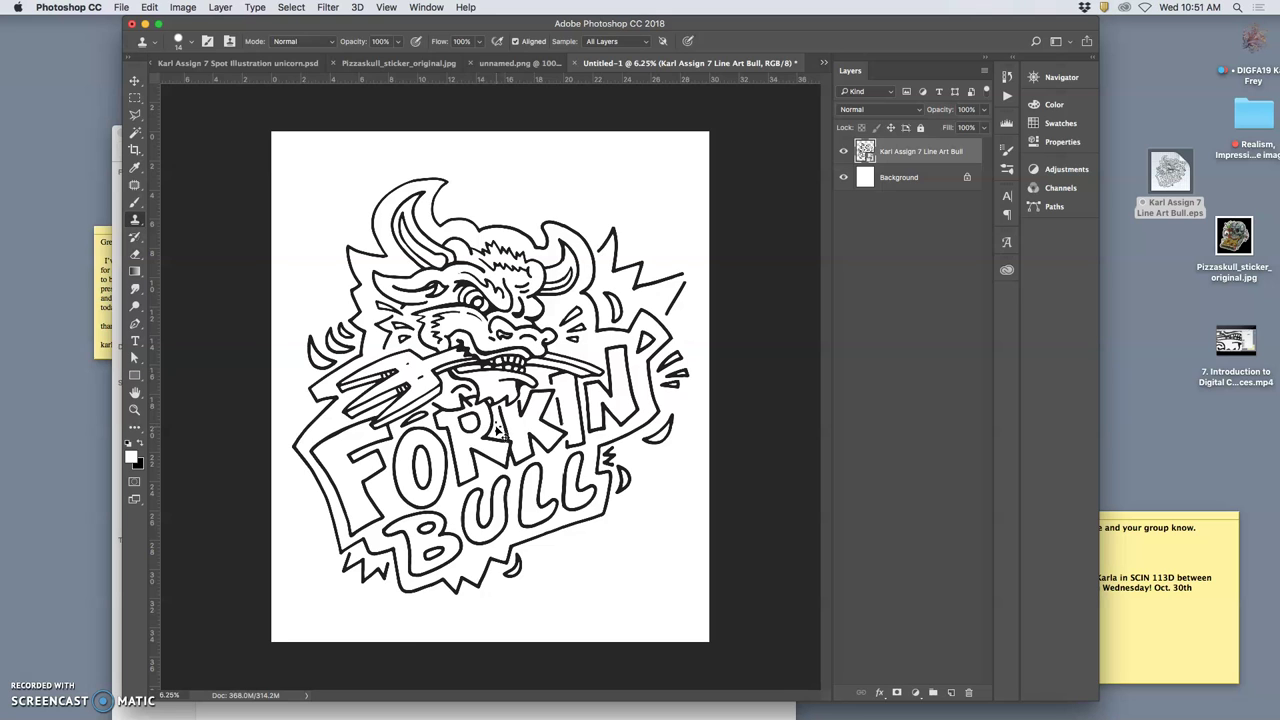
key("super+z")
left_click(455, 536)
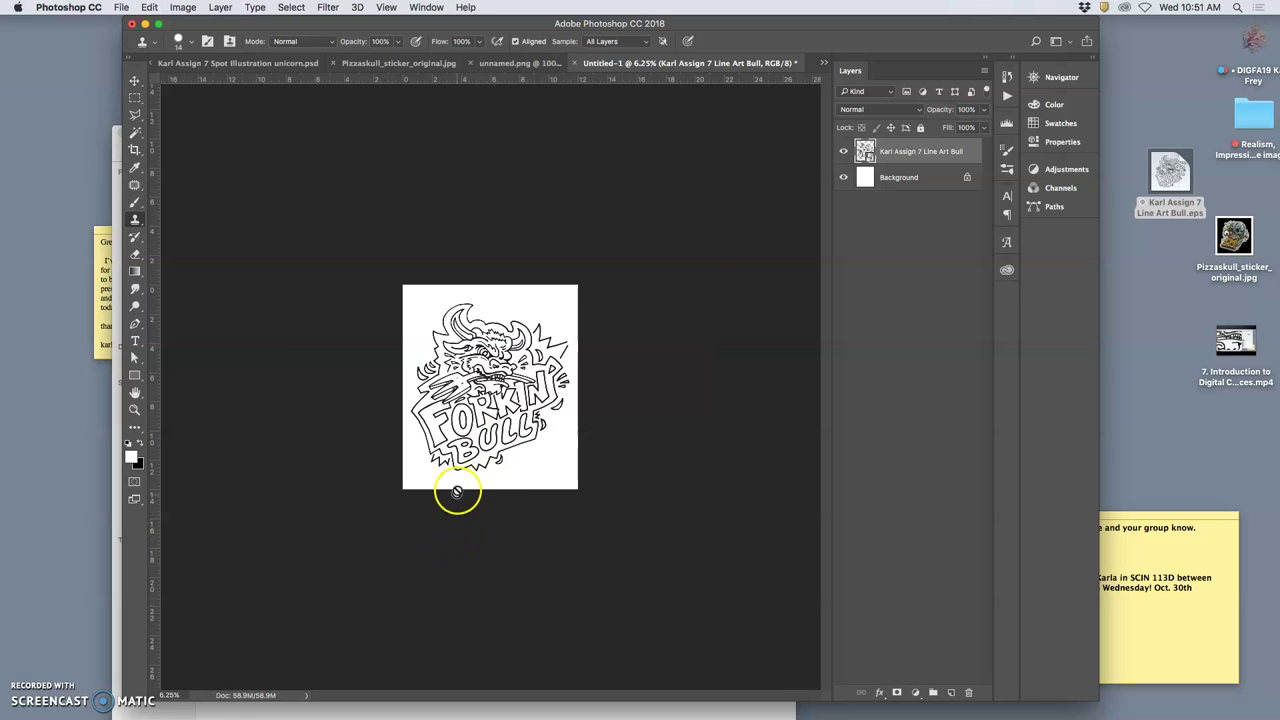
key("super+equal")
key("super+equal")
key("super+equal")
key("super+equal")
key("super+equal")
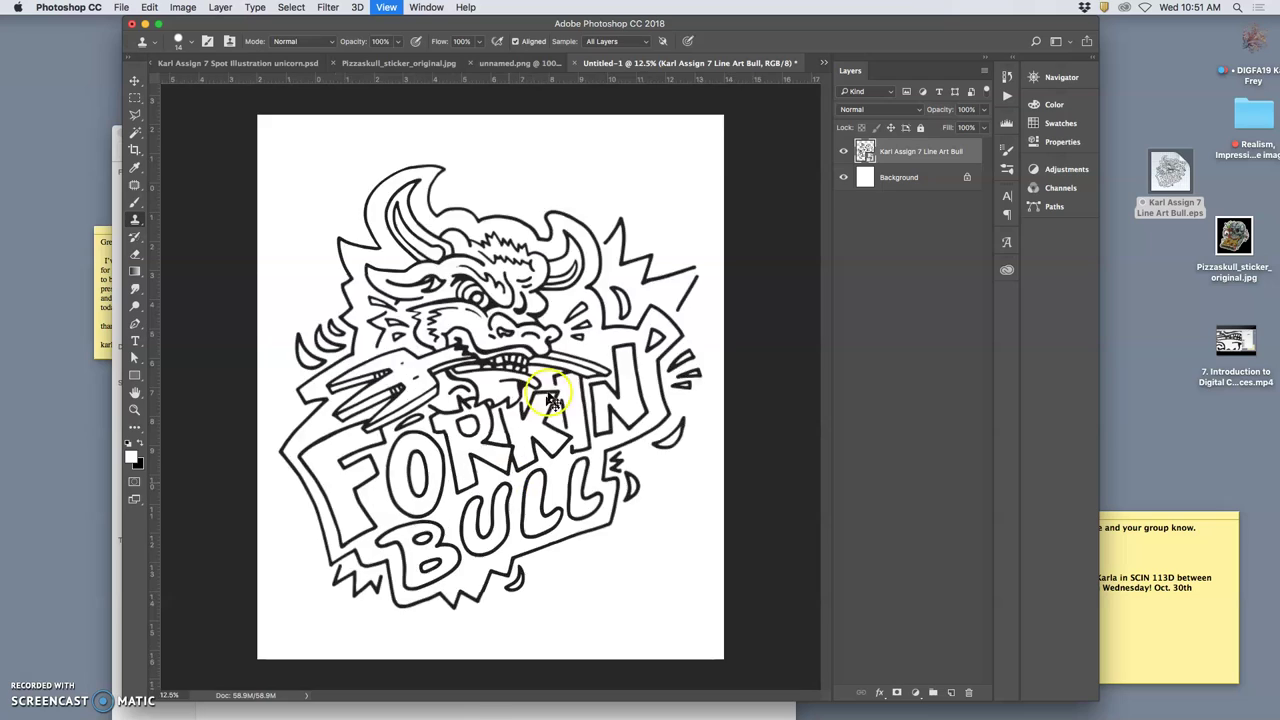
key("super+minus")
key("super+minus")
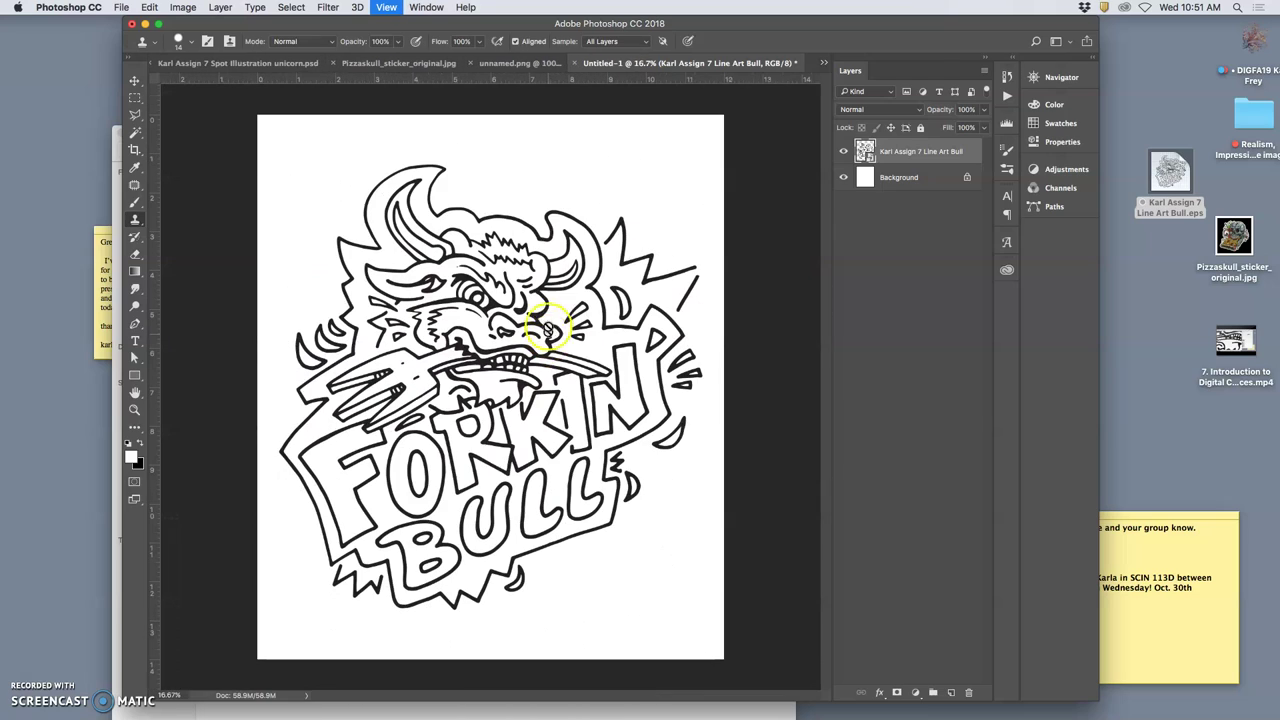
Step: Look through the open unicorn, unnamed.png and Pizzaskull sticker documents, ending on the colored Spot Illustration Bull file
left_click(265, 64)
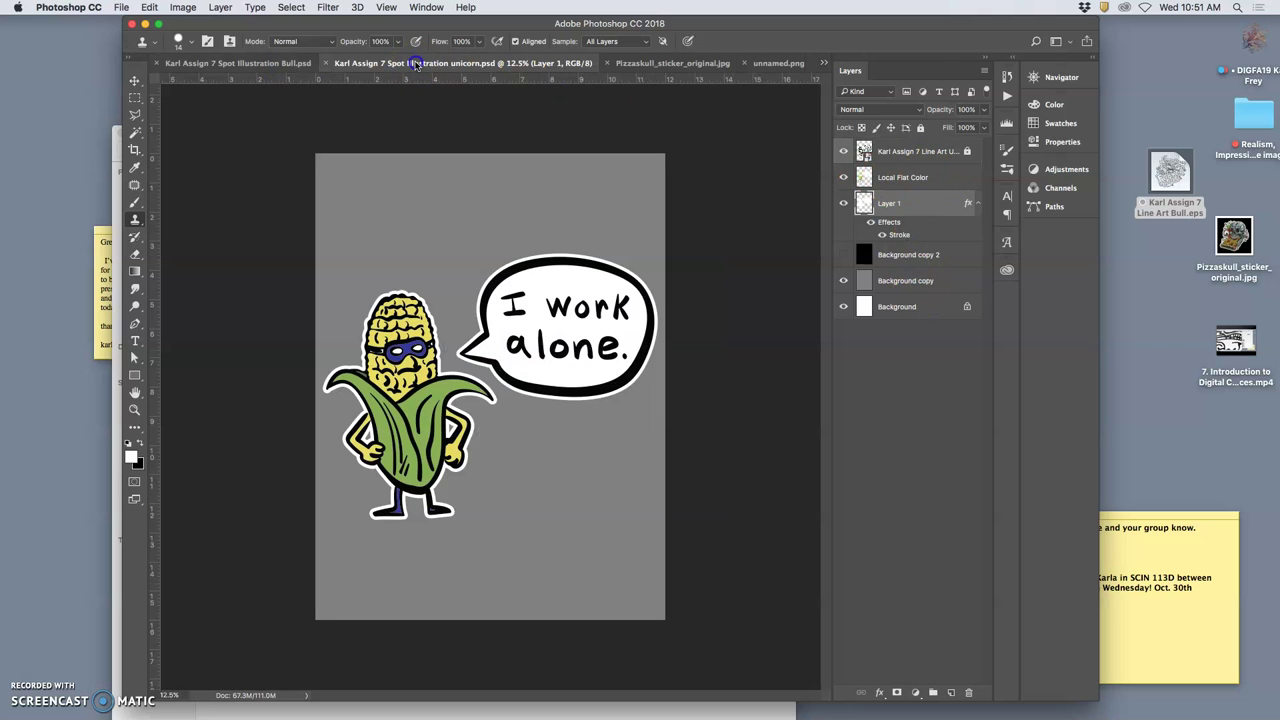
left_click(650, 63)
left_click(744, 64)
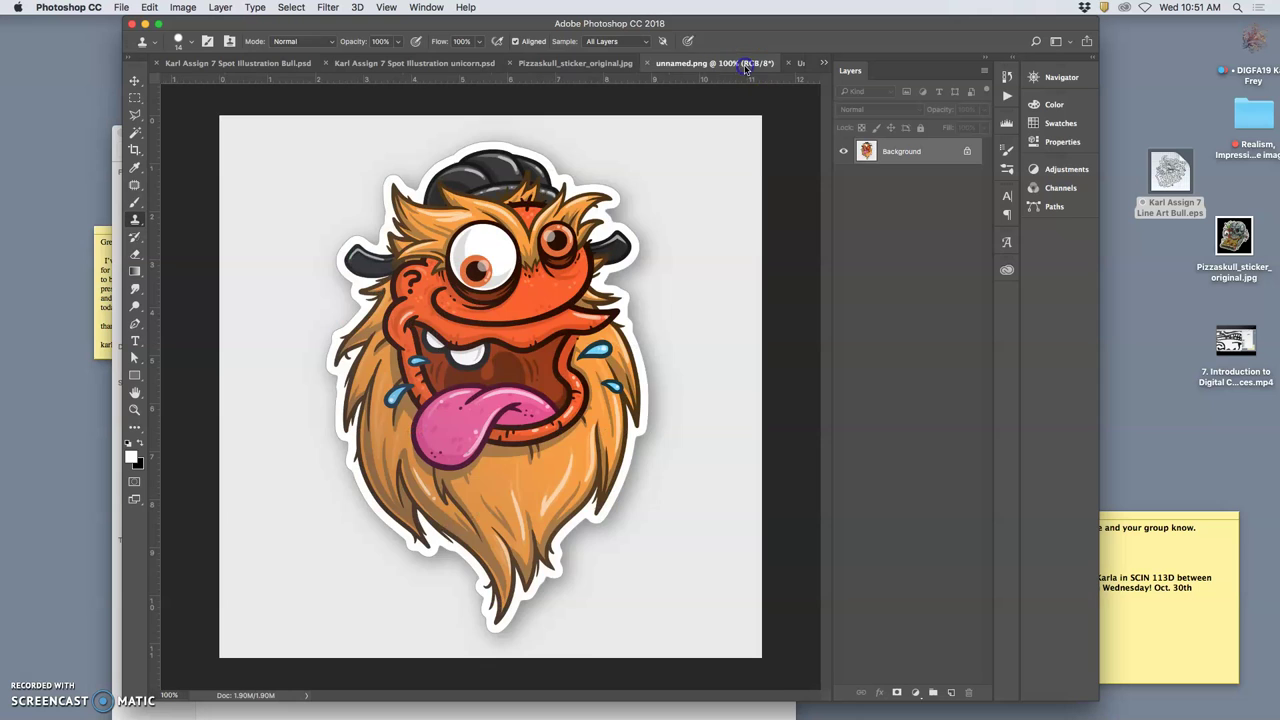
left_click(552, 63)
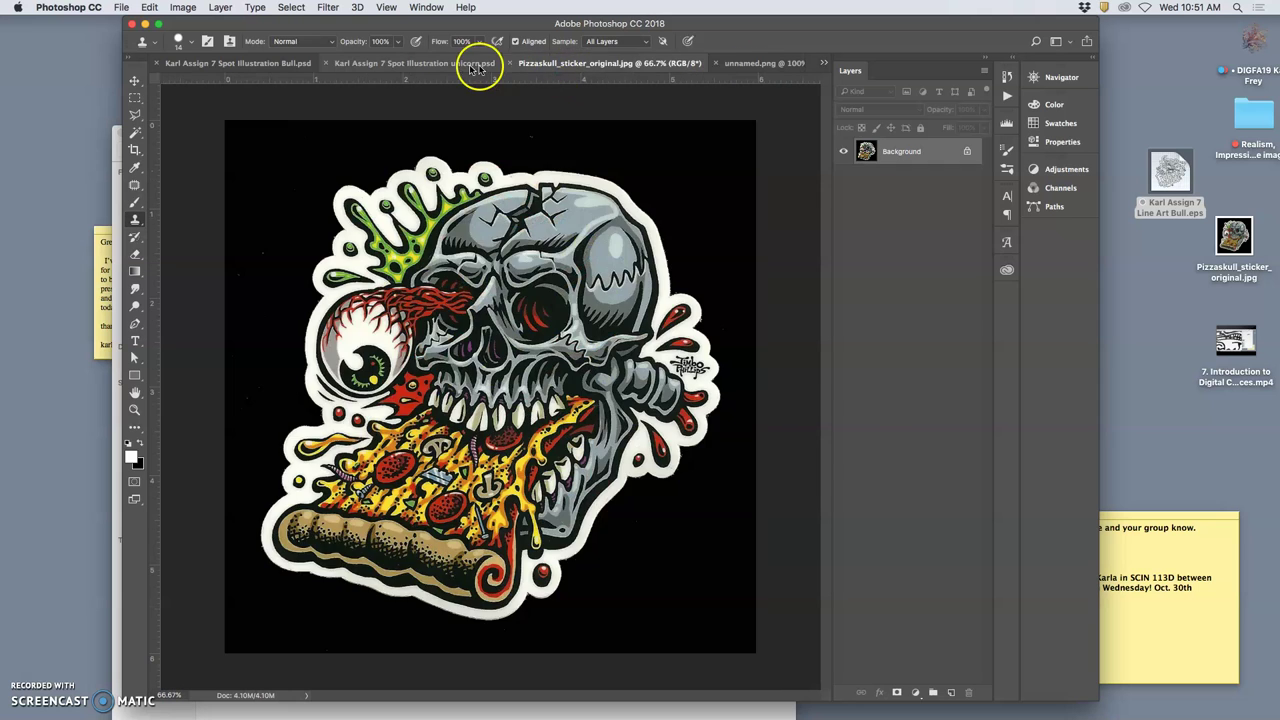
left_click(453, 64)
left_click(287, 63)
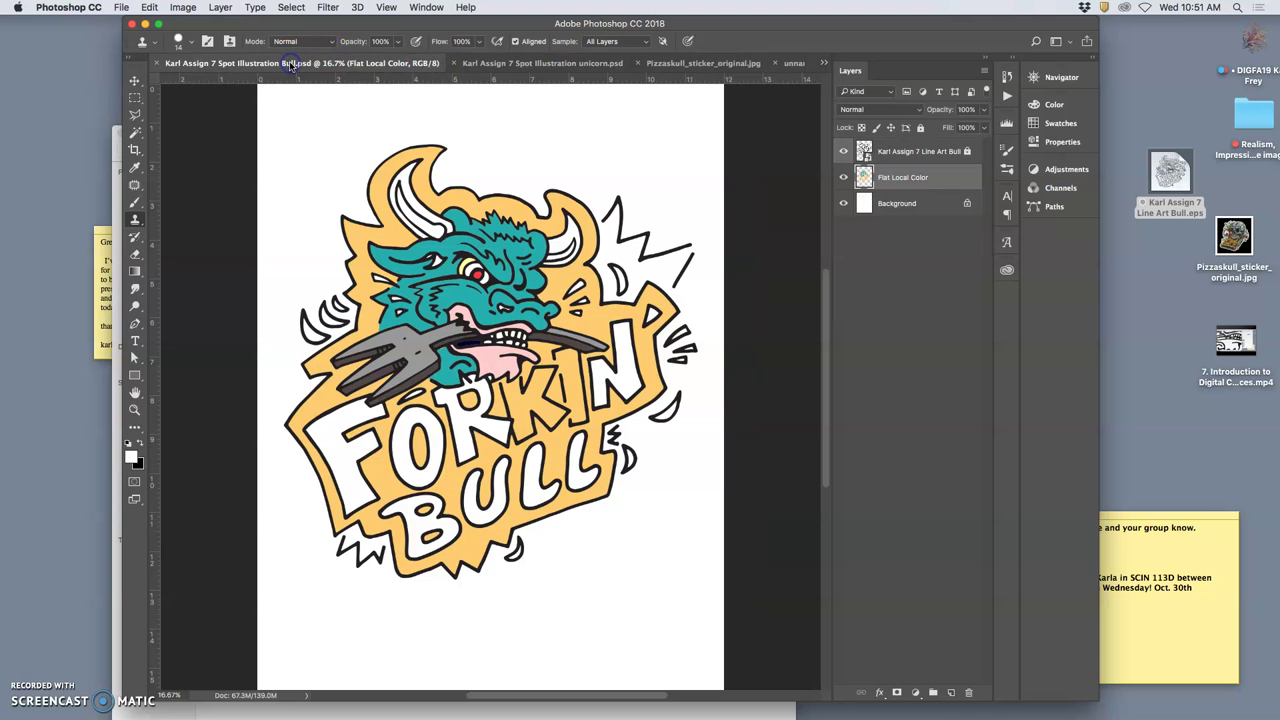
Step: Examine the colored bull's layer setup by hiding Flat Local Color and toggling the line art and Background layers
mouse_move(906, 192)
left_mouse_down()
mouse_move(891, 194)
mouse_move(893, 182)
left_mouse_up()
left_click(843, 177)
left_click(887, 179)
left_click(843, 152)
left_click(843, 152)
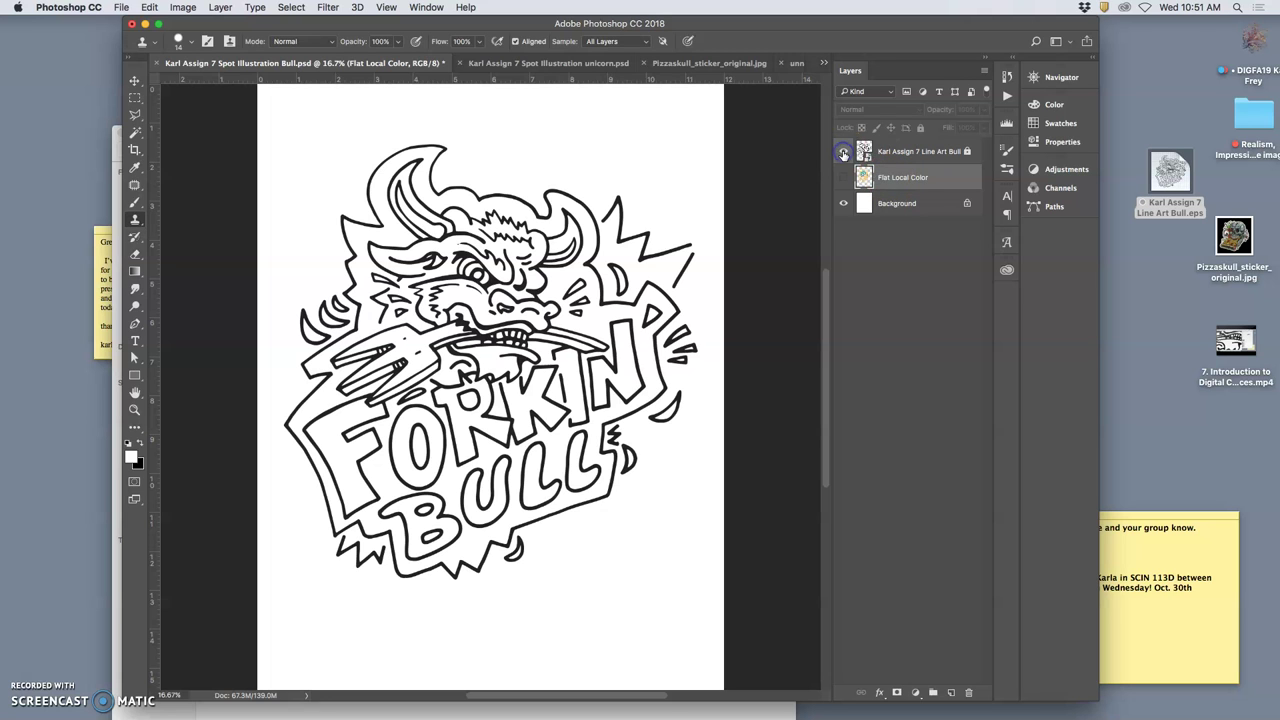
left_click(843, 203)
left_click(843, 203)
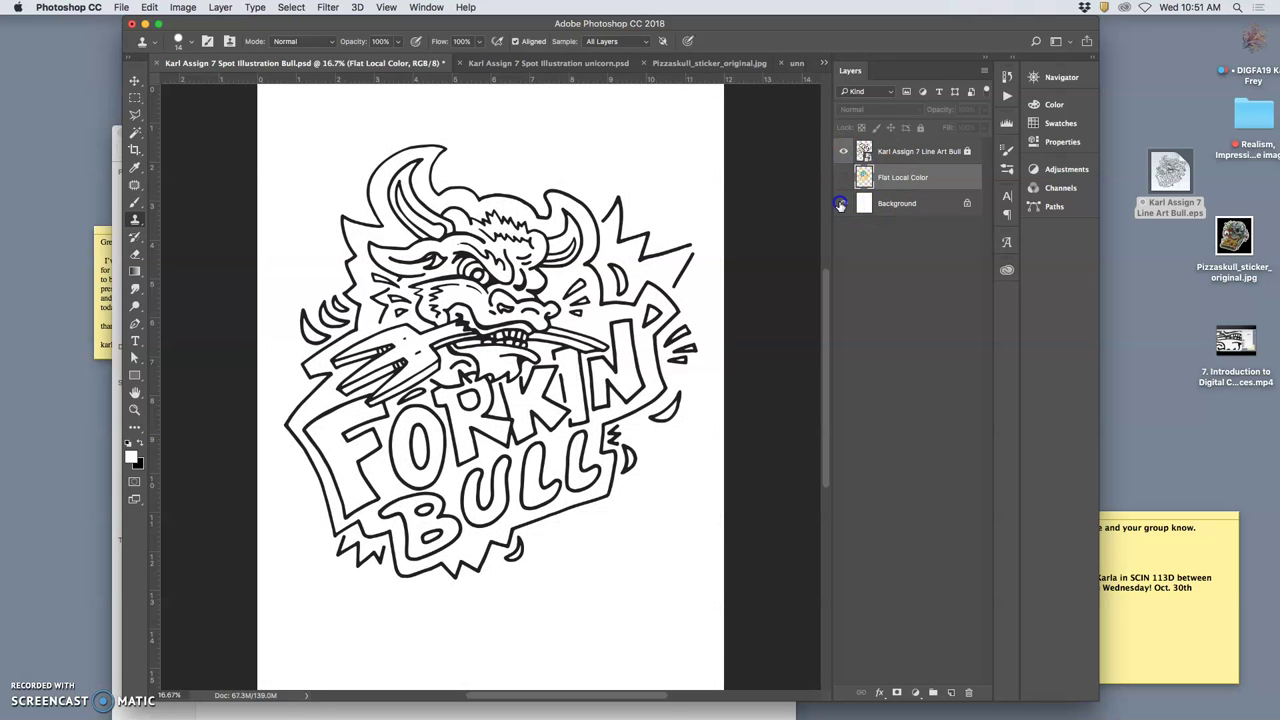
Step: Return to the Untitled-1 document and add a layer named Flat Local Color between the Background and the line art
left_click(820, 65)
left_click(797, 65)
left_click(795, 65)
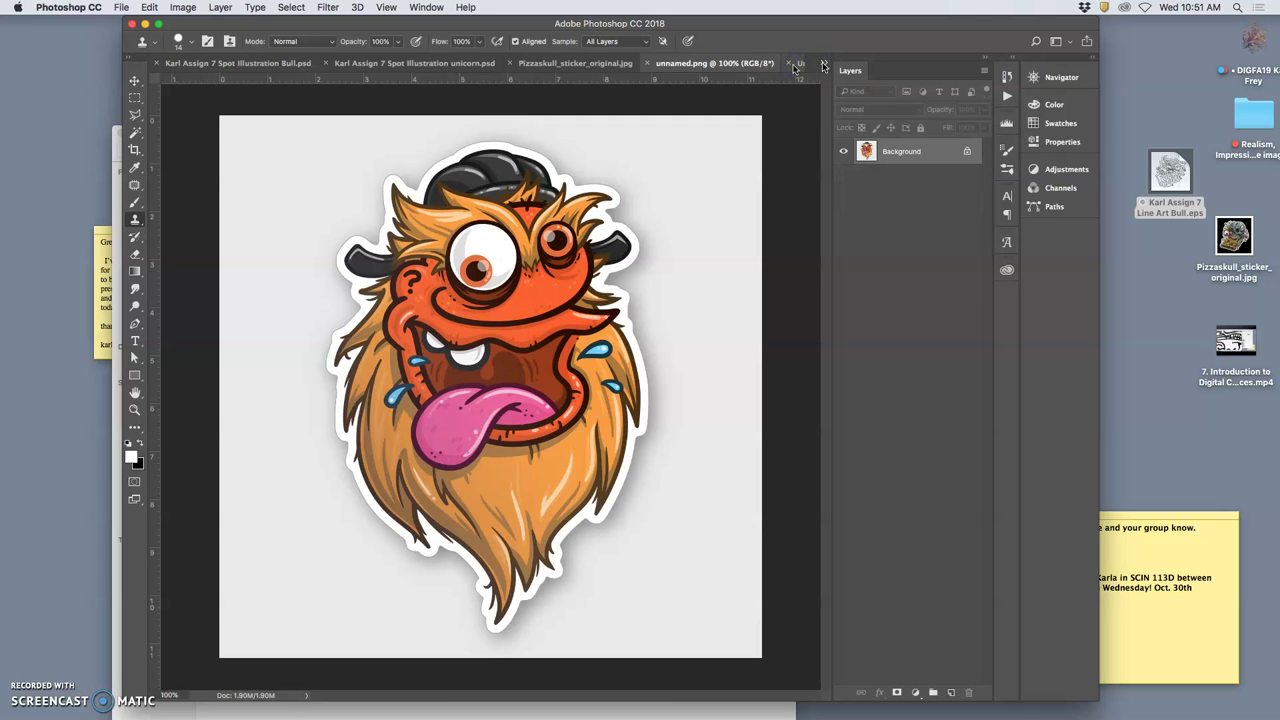
left_click(824, 63)
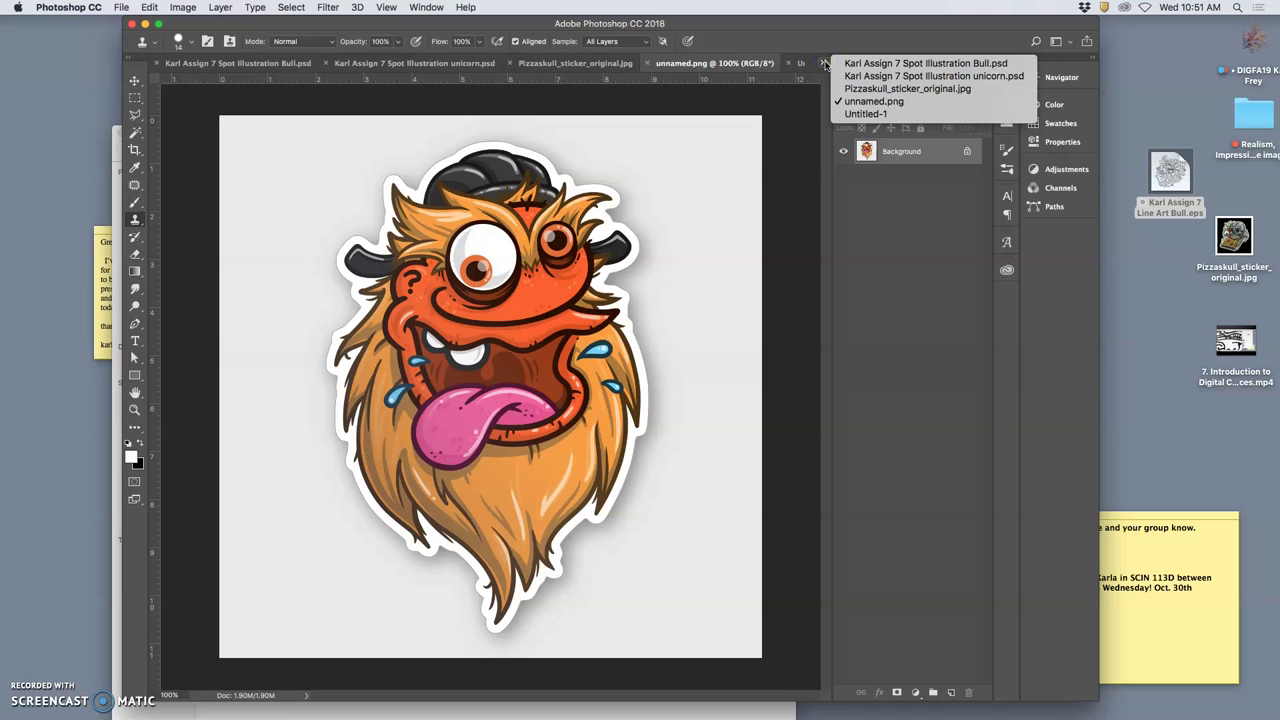
left_click(865, 113)
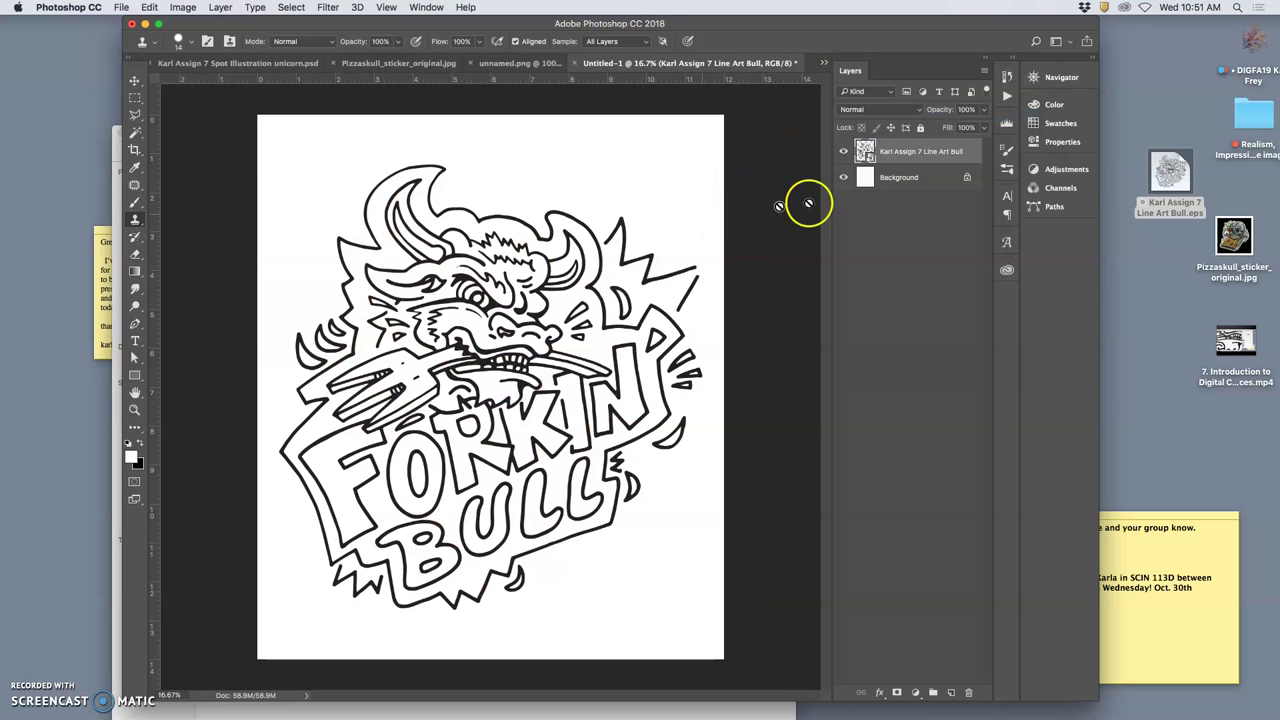
left_click(898, 177)
left_click(952, 692)
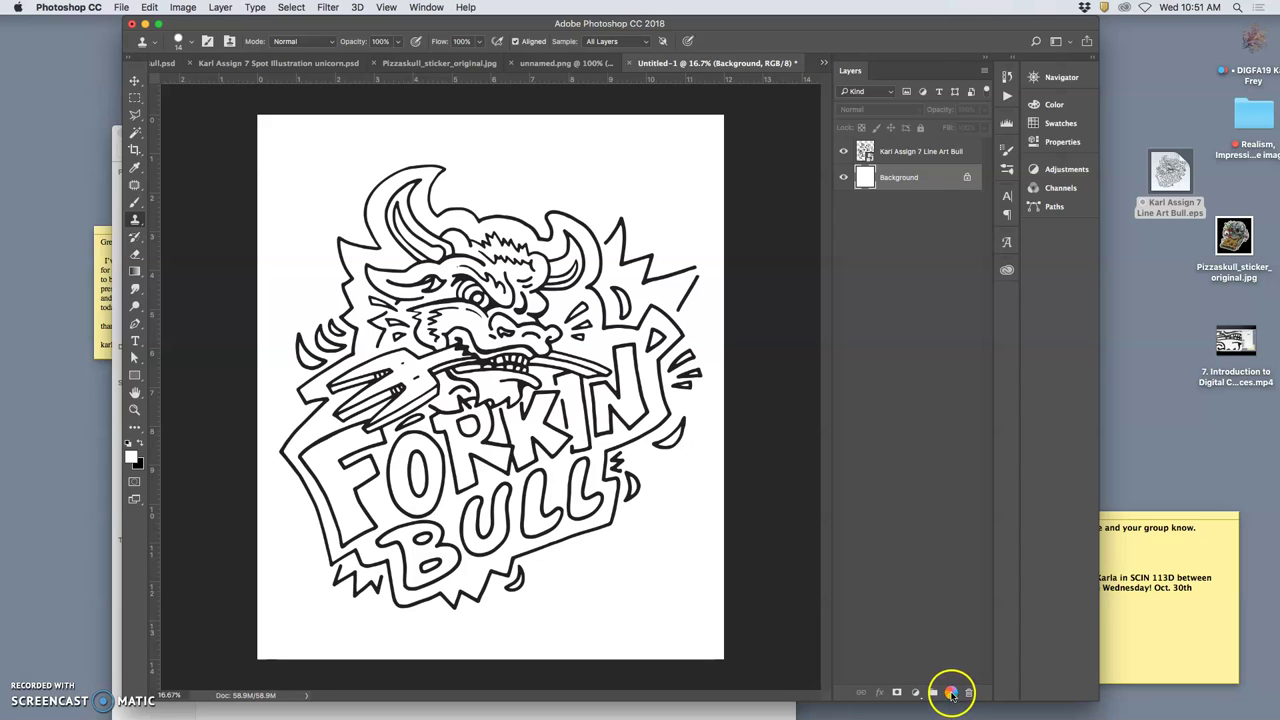
left_click(884, 180)
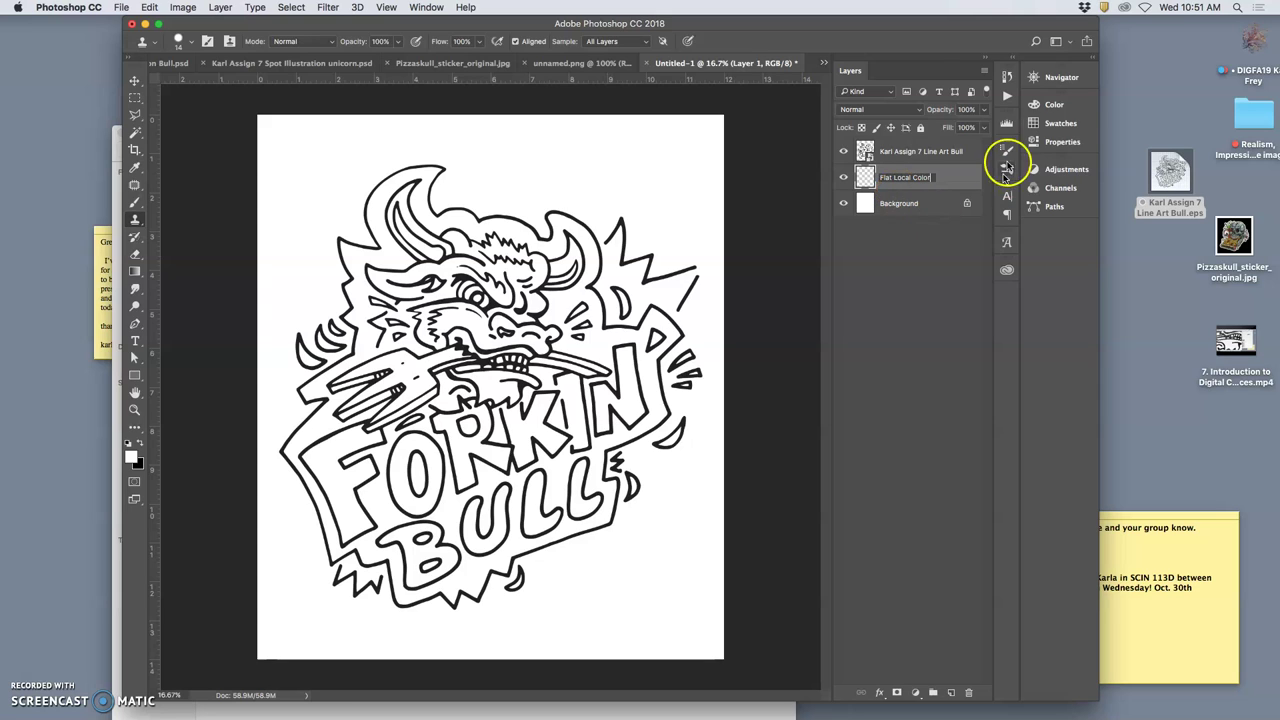
left_click(1035, 106)
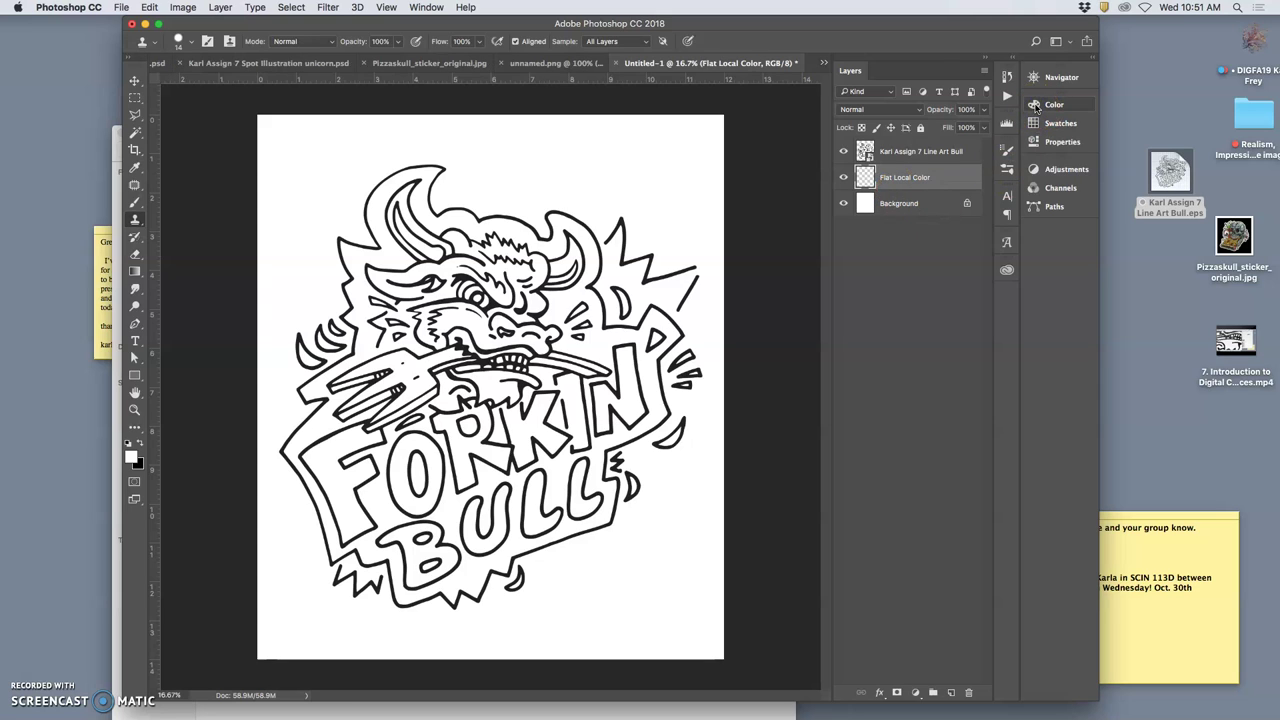
Step: Set the color picker's hue range to blue-violet, and display the color swatches with their list extended to show all of them
left_click(1035, 106)
mouse_move(958, 128)
left_mouse_down()
mouse_move(946, 137)
mouse_move(1003, 140)
mouse_move(1003, 127)
left_mouse_up()
left_click(1004, 126)
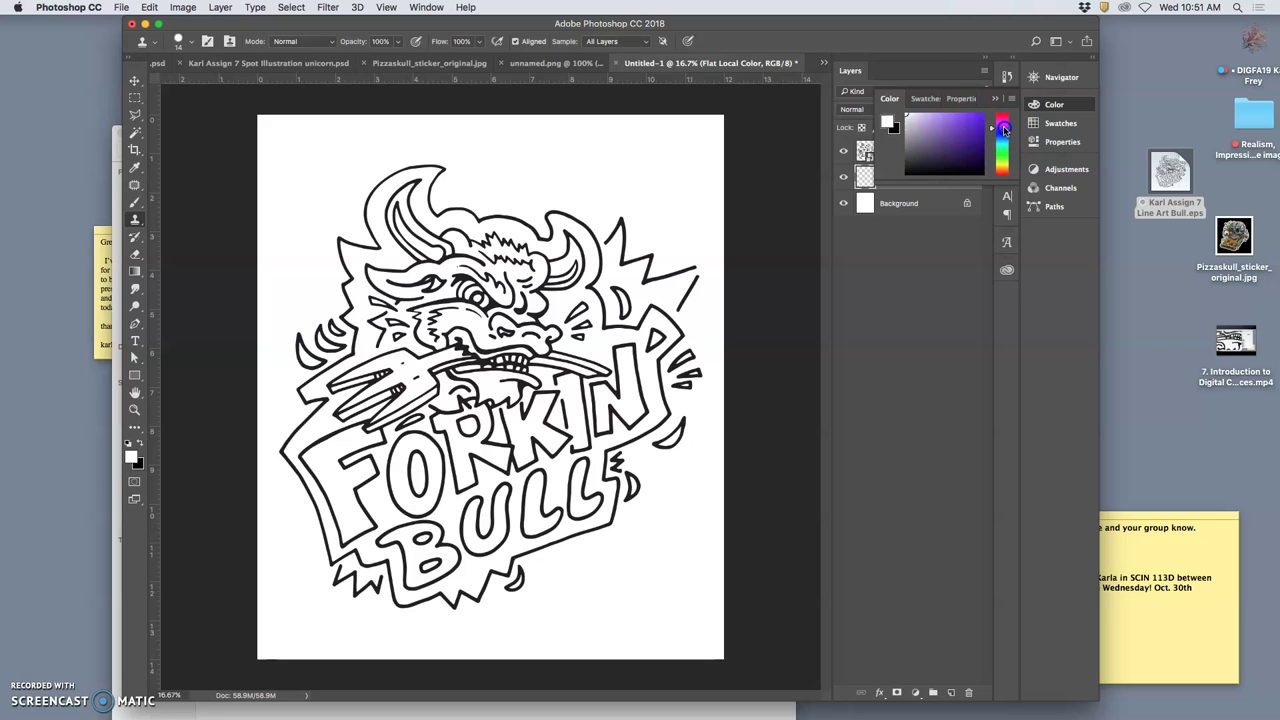
left_click(927, 100)
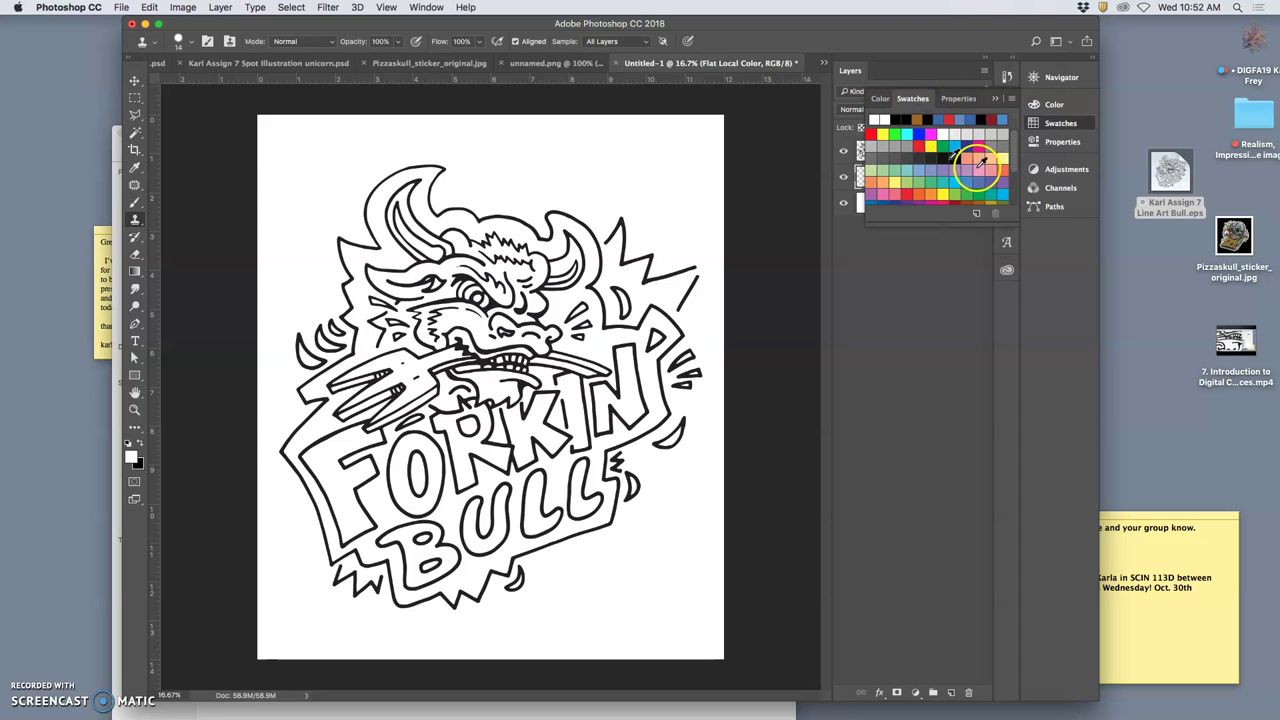
left_click_drag(1000, 226, 1014, 351)
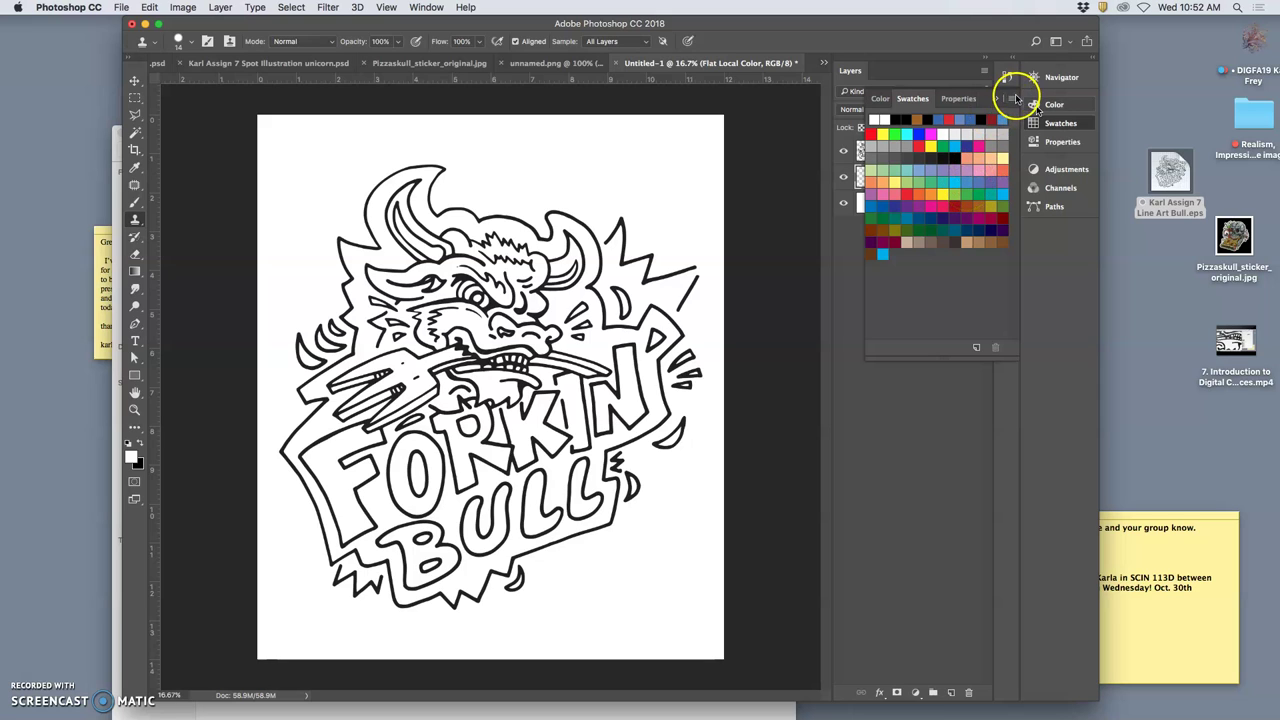
Step: Detach the color swatches from the dock and float them expanded beside the artwork
left_click_drag(1058, 124, 1032, 297)
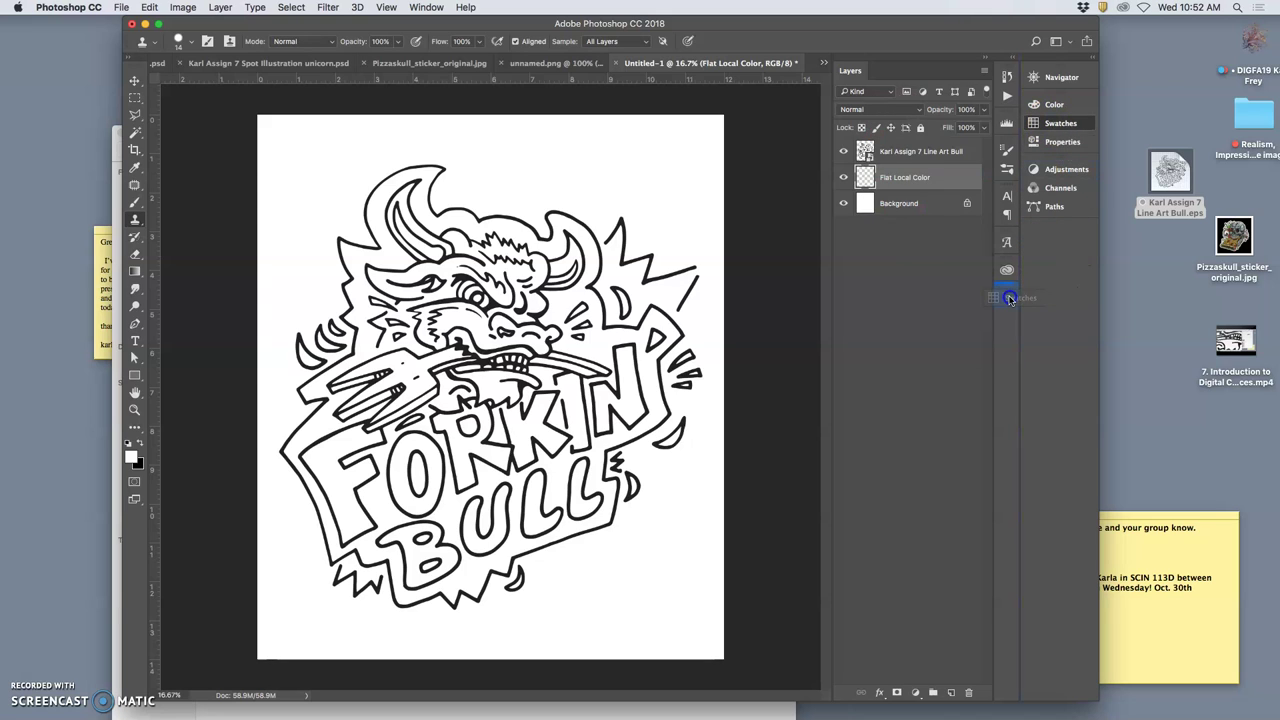
left_click_drag(928, 256, 755, 496)
left_click(762, 493)
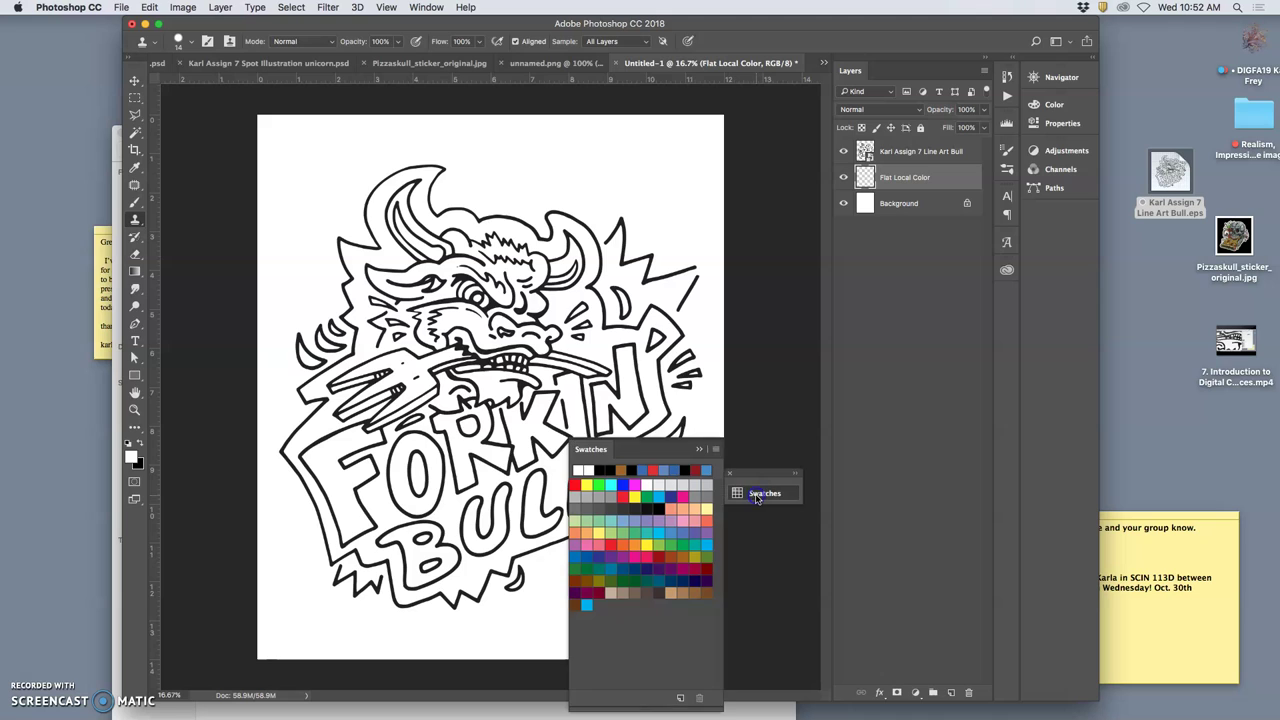
left_click_drag(676, 452, 765, 482)
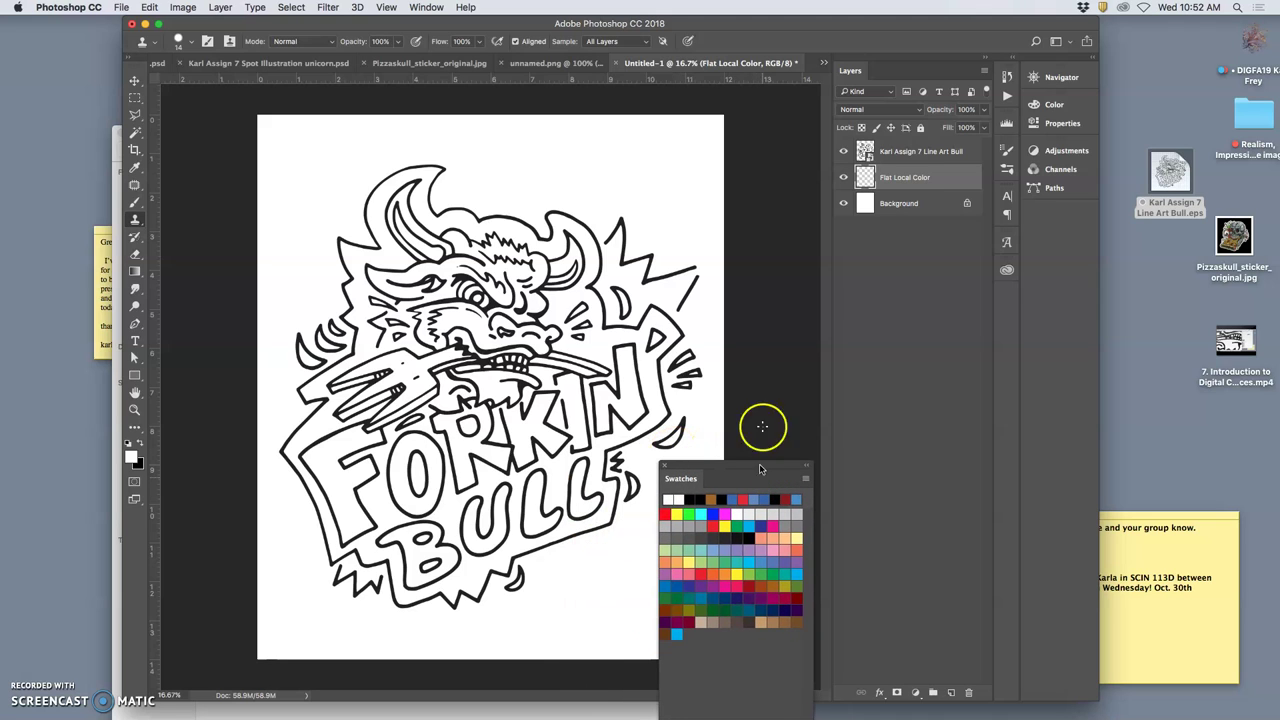
Step: Lock the bull line art layer, and turn the Background into a fully locked layer named Blank White
left_click(912, 152)
left_click(919, 128)
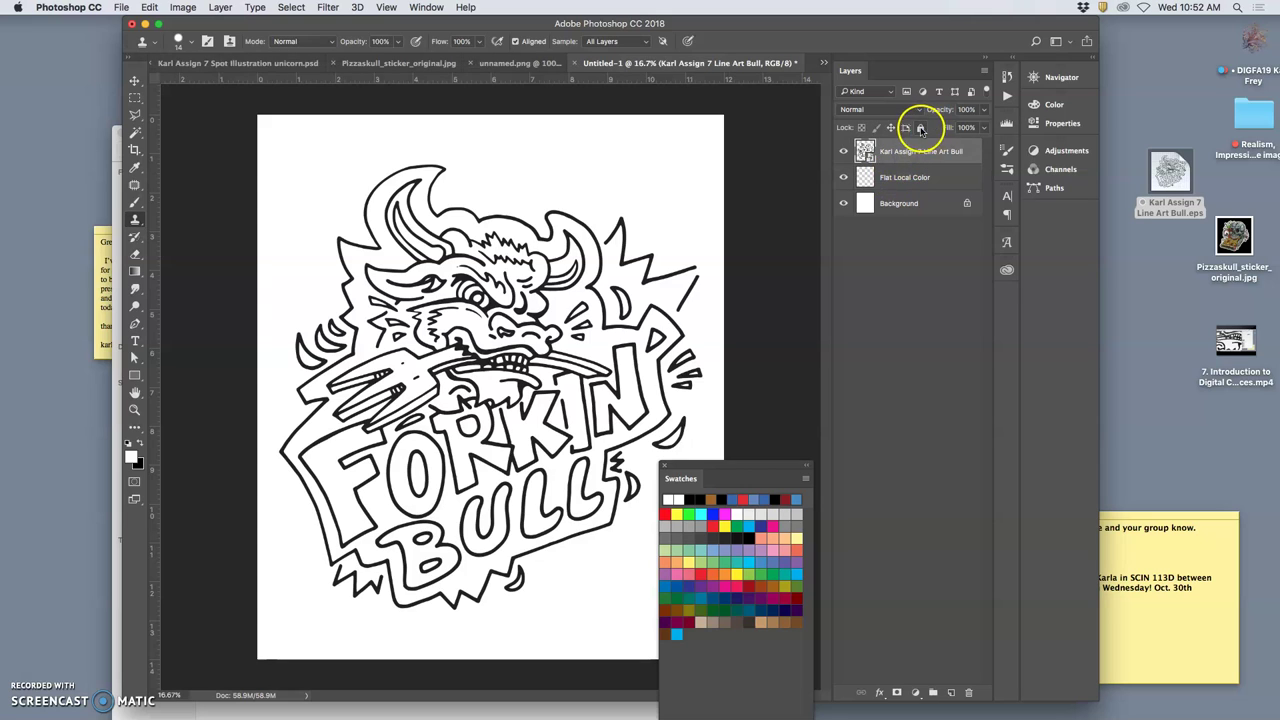
left_click(927, 201)
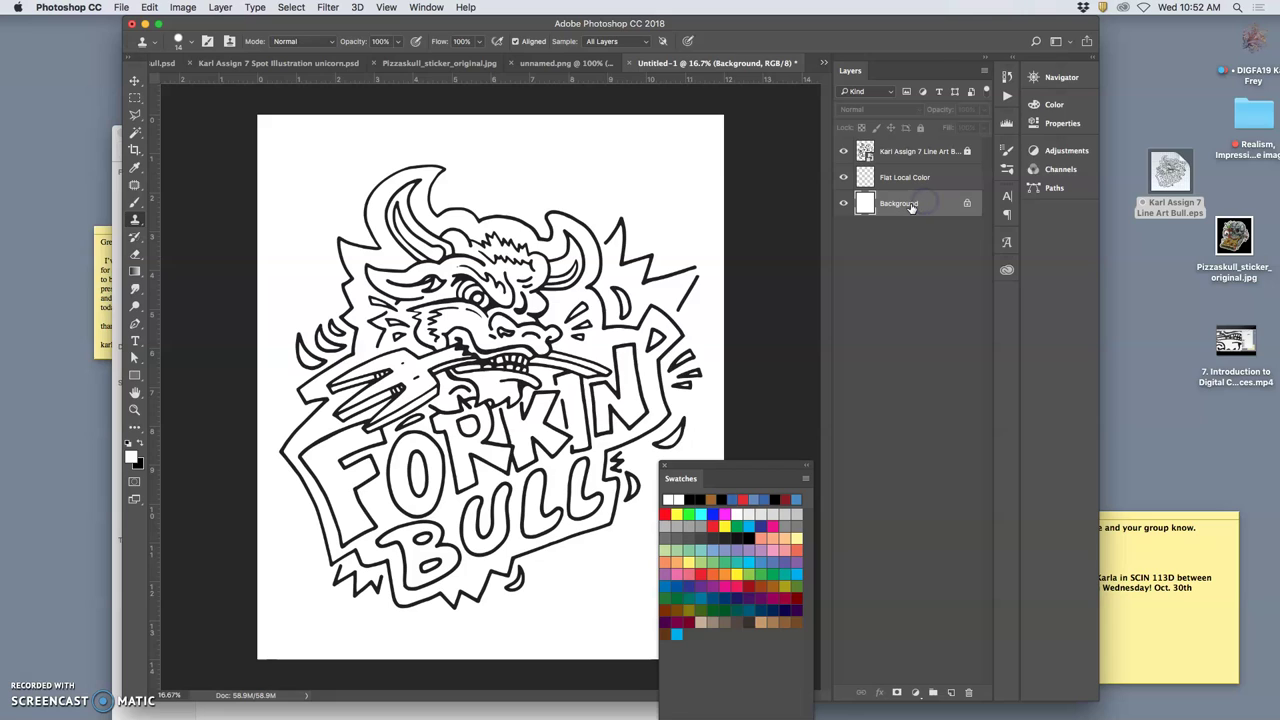
double_click(911, 205)
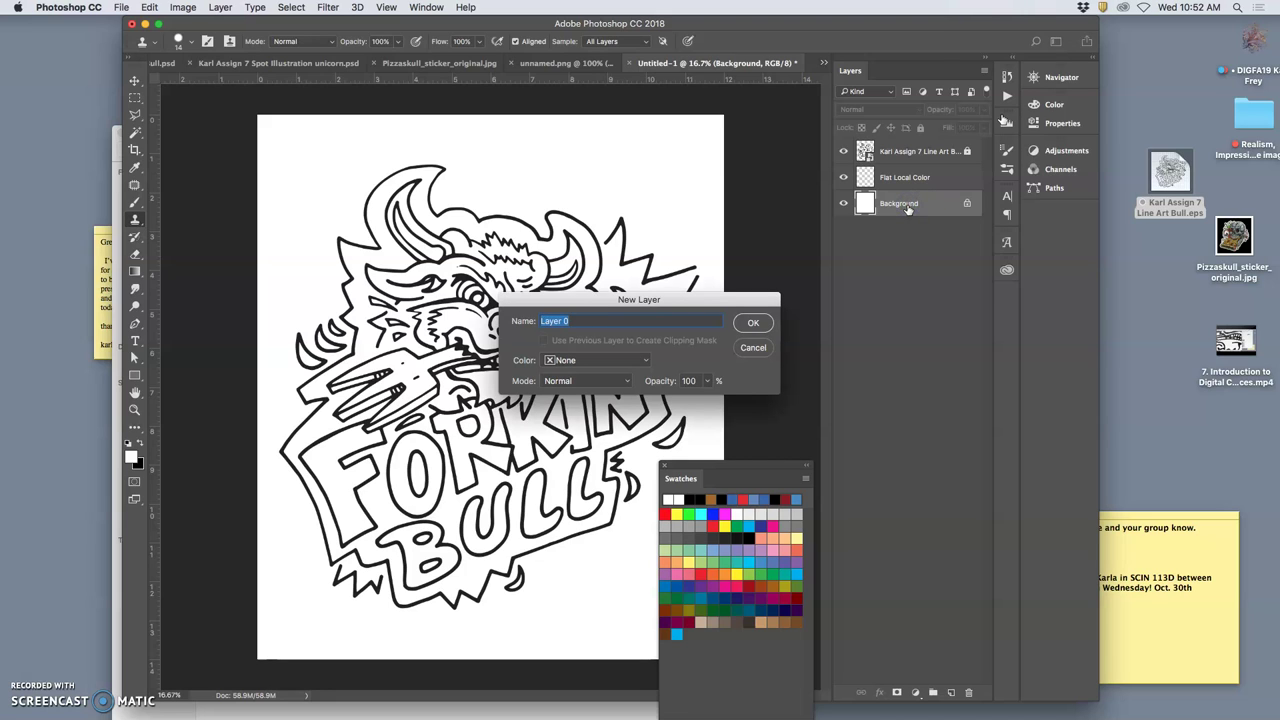
left_click(1001, 106)
type("Blank White")
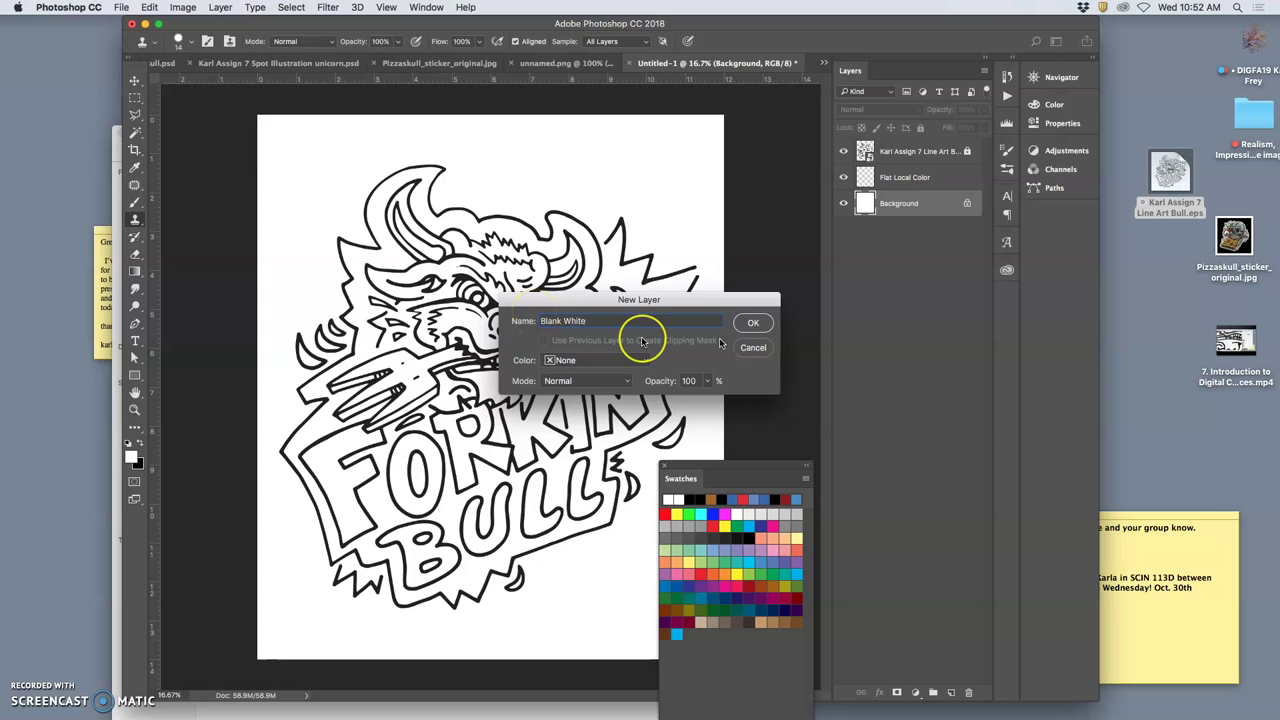
left_click(752, 323)
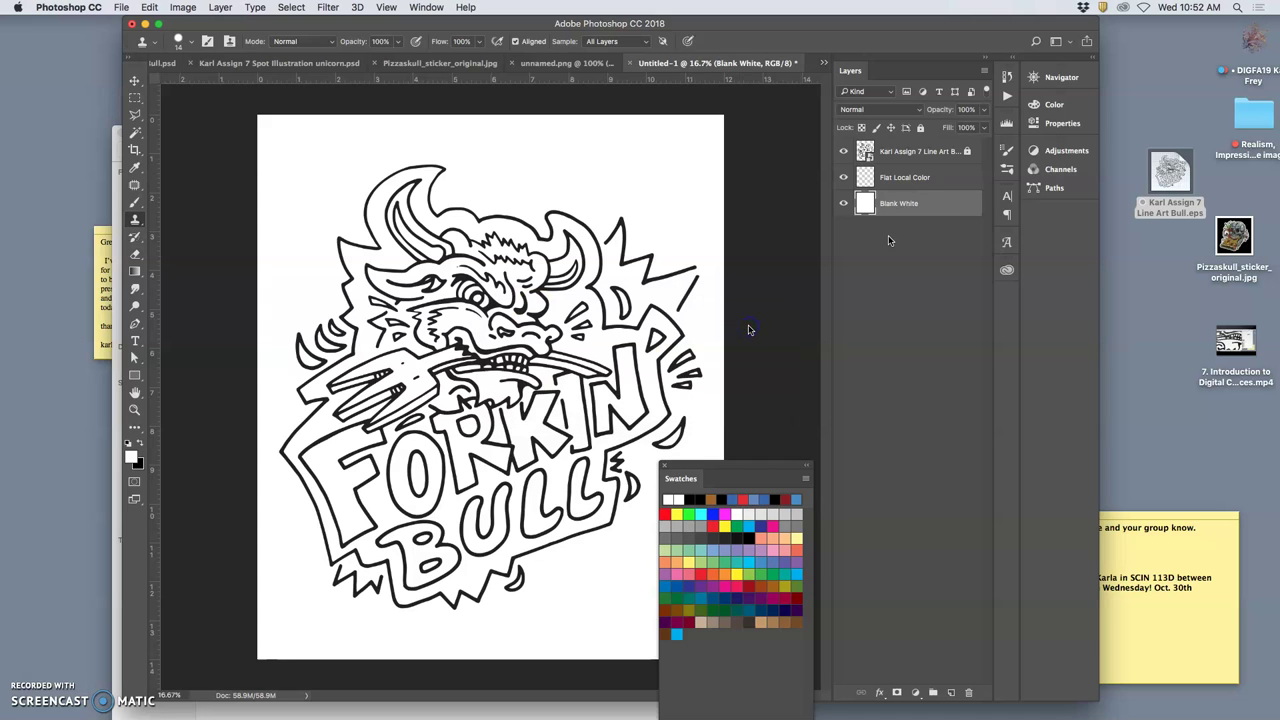
left_click(920, 128)
left_click(933, 207)
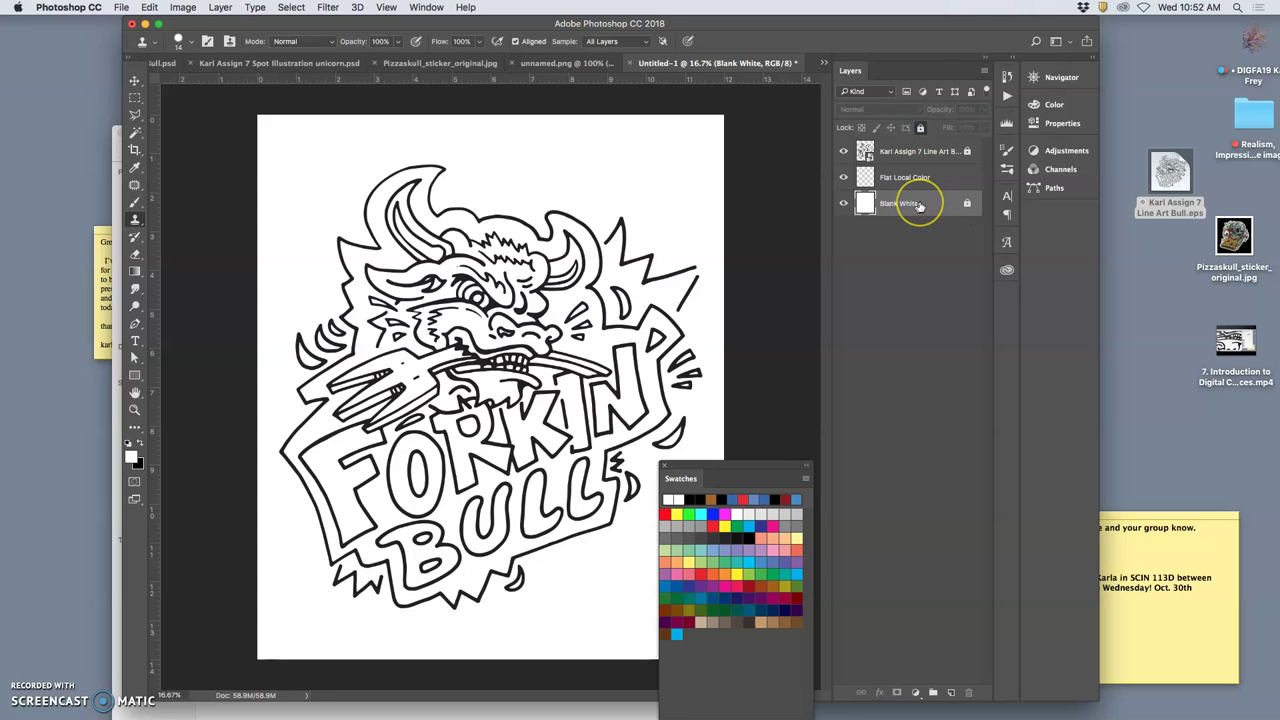
Step: On the line art layer, select the enclosed area around the bull and lettering with the Magic Wand at tolerance 32, contiguous
left_click(912, 205)
left_click(845, 205)
key("alt+period")
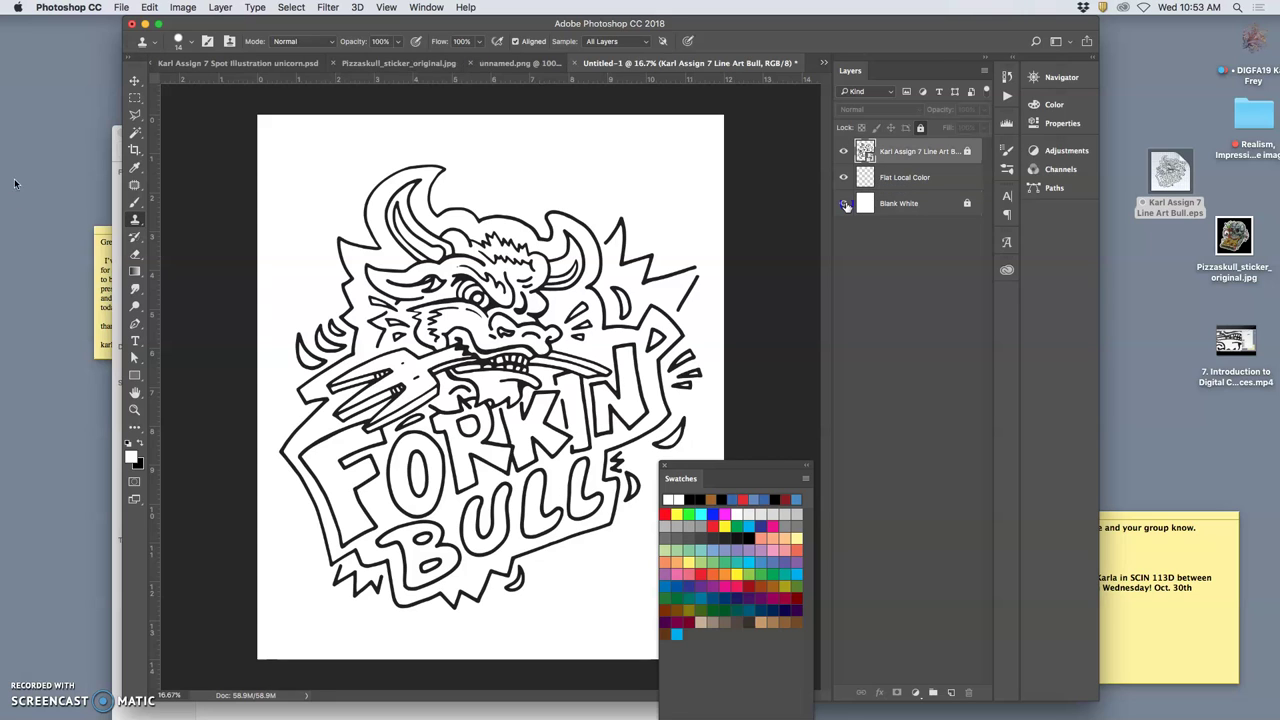
key("w")
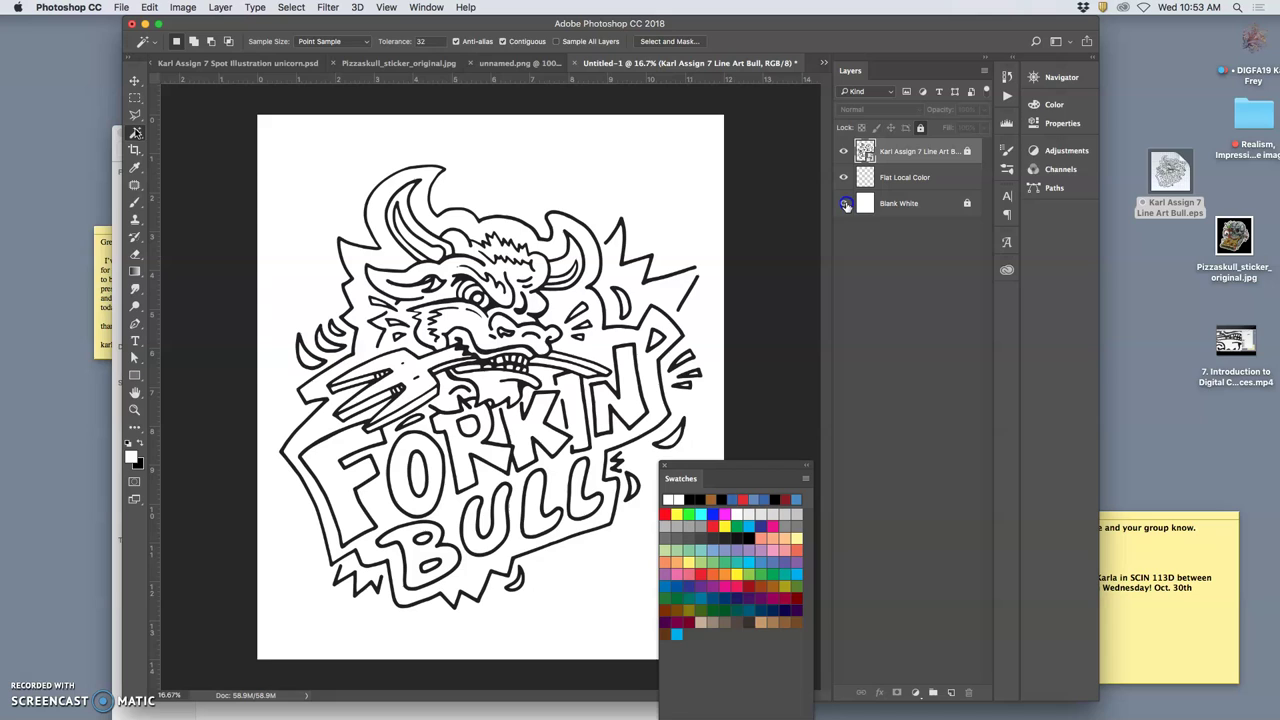
left_click(504, 42)
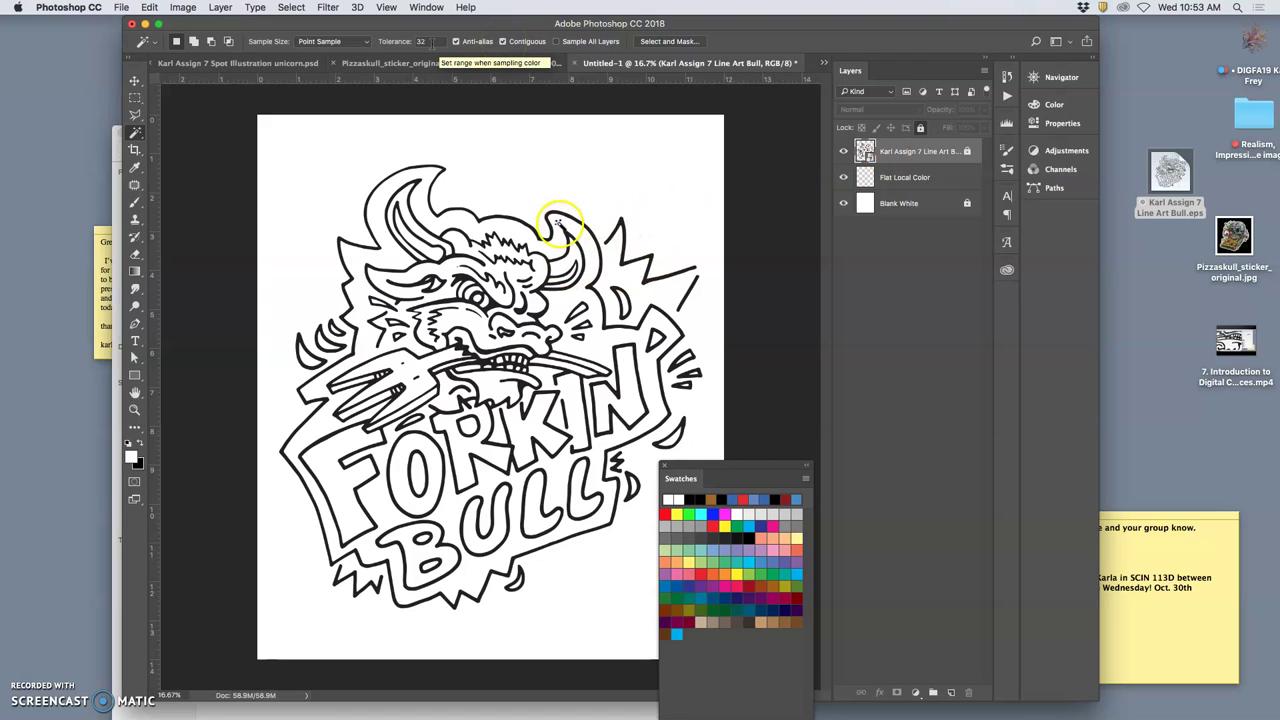
left_click(557, 220)
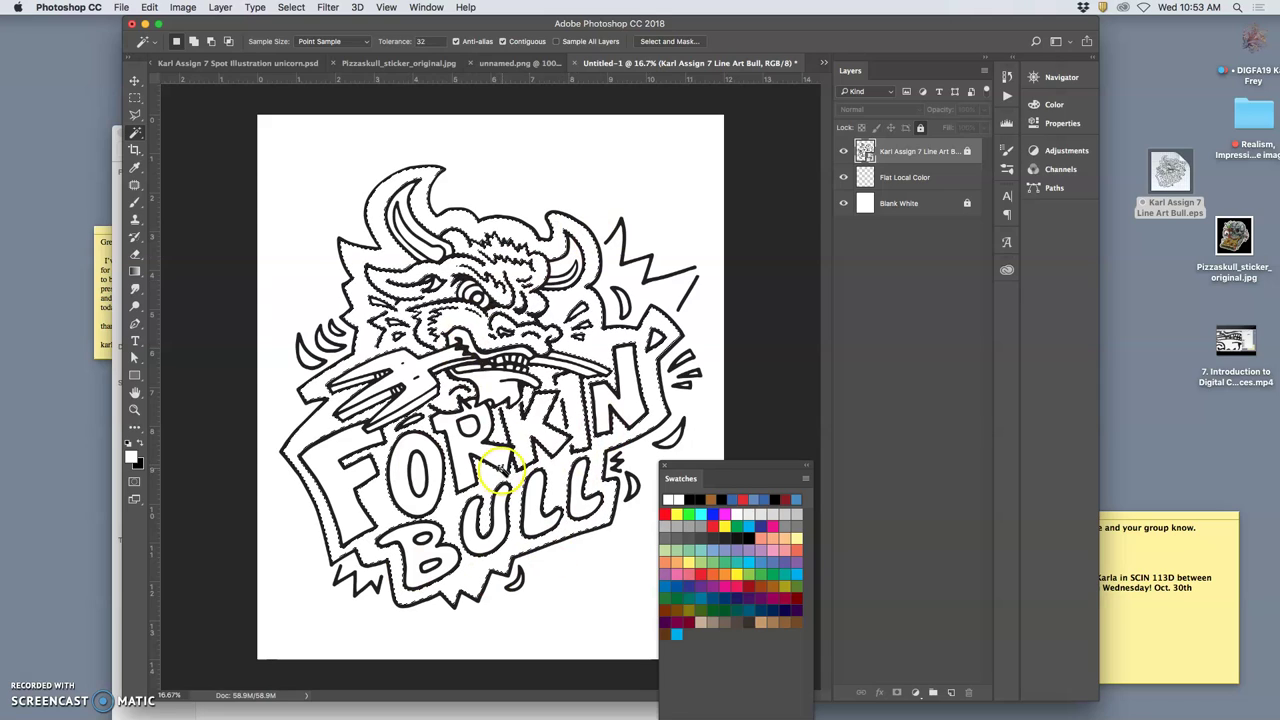
Step: Fill the selected area with light purple on the Flat Local Color layer using the Paint Bucket
left_click(928, 180)
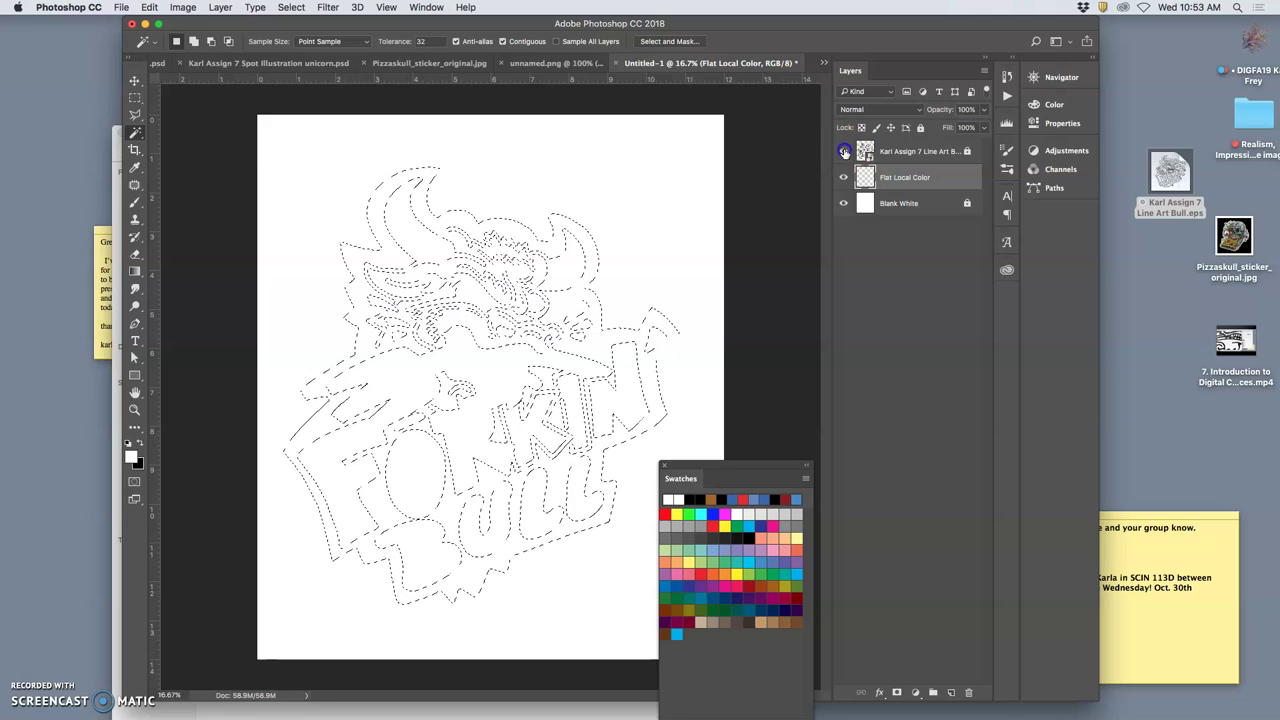
left_click(844, 151)
left_click_drag(137, 279, 175, 284)
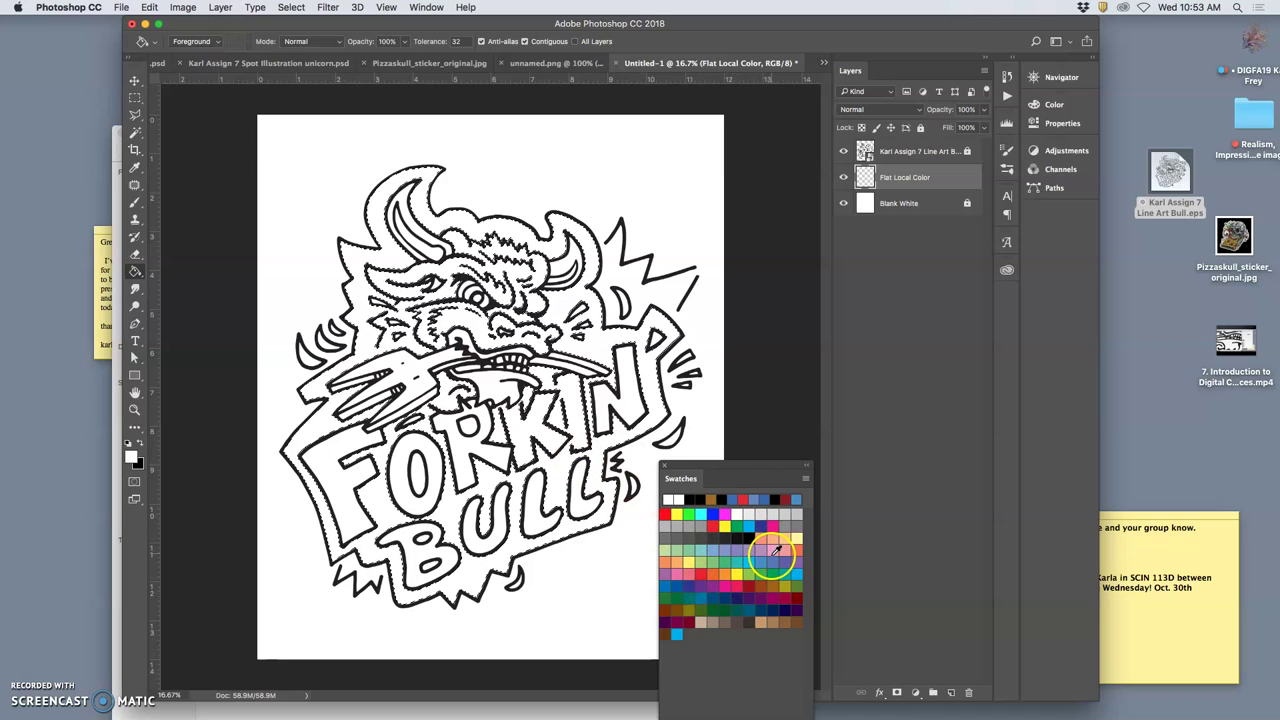
left_click(767, 546)
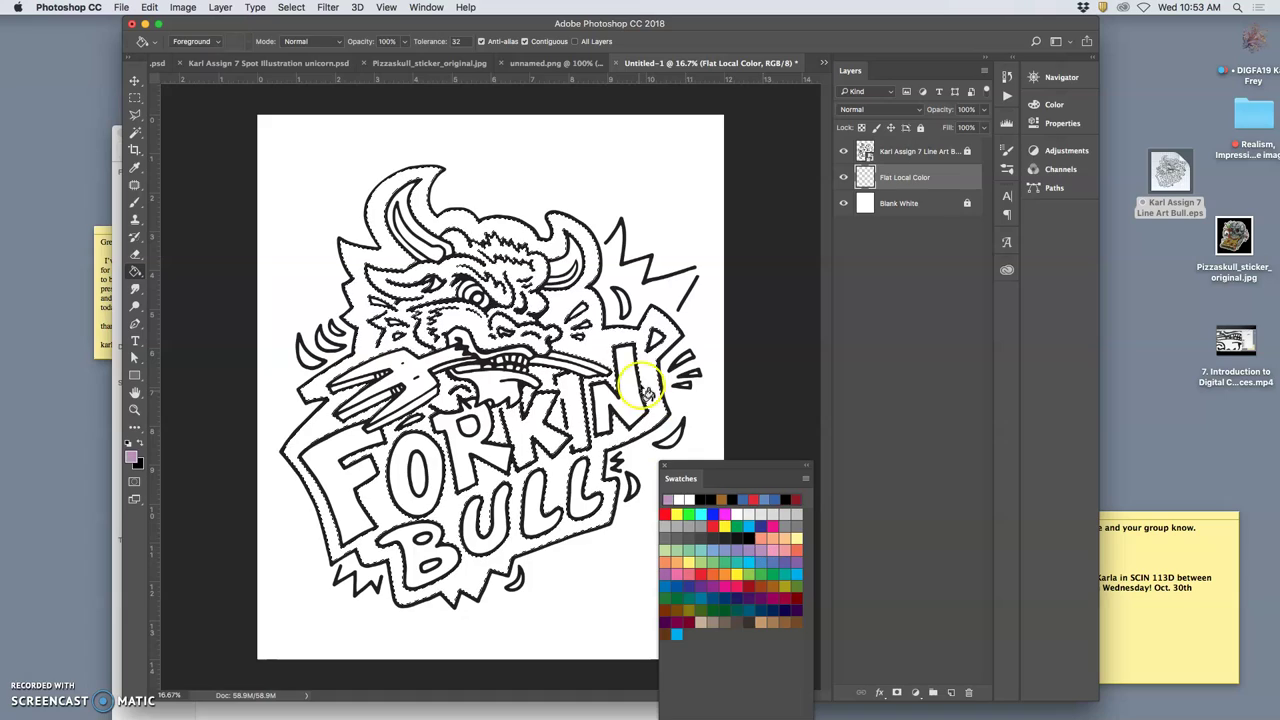
left_click(817, 442)
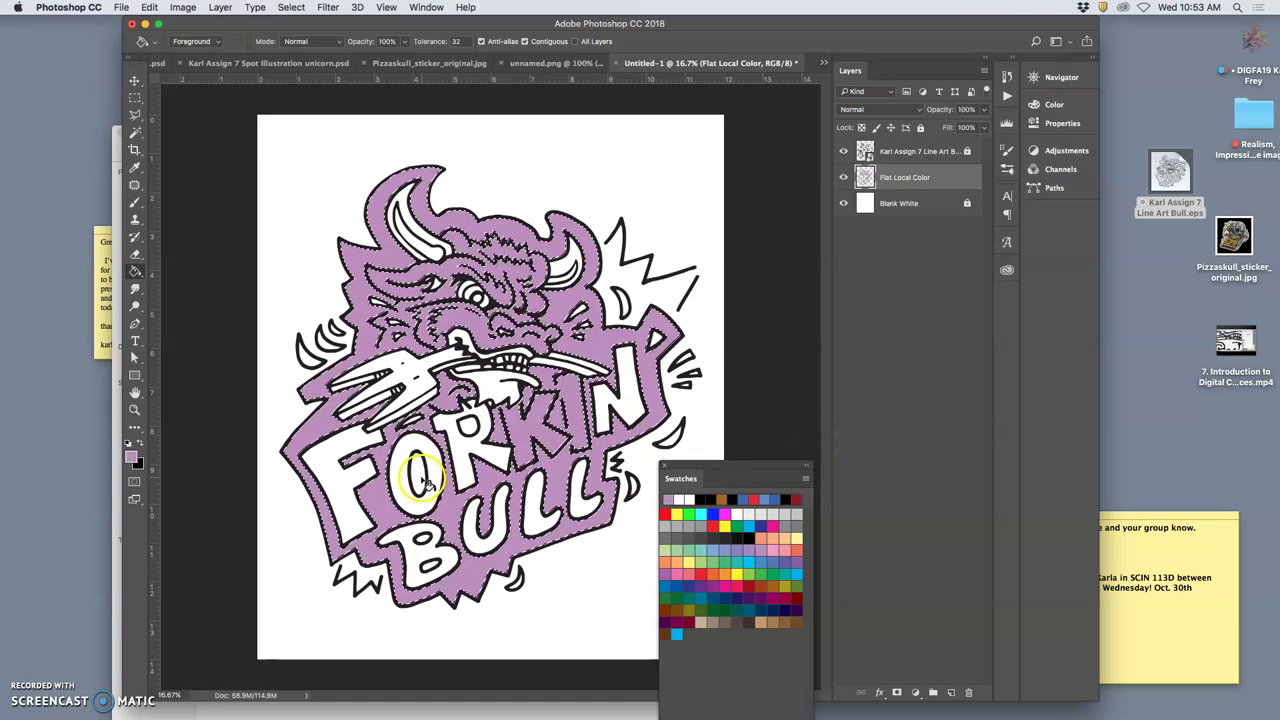
Step: Select the inner openings of the letters O, R and B from the line art and fill them with light purple on Flat Local Color
left_click(893, 150)
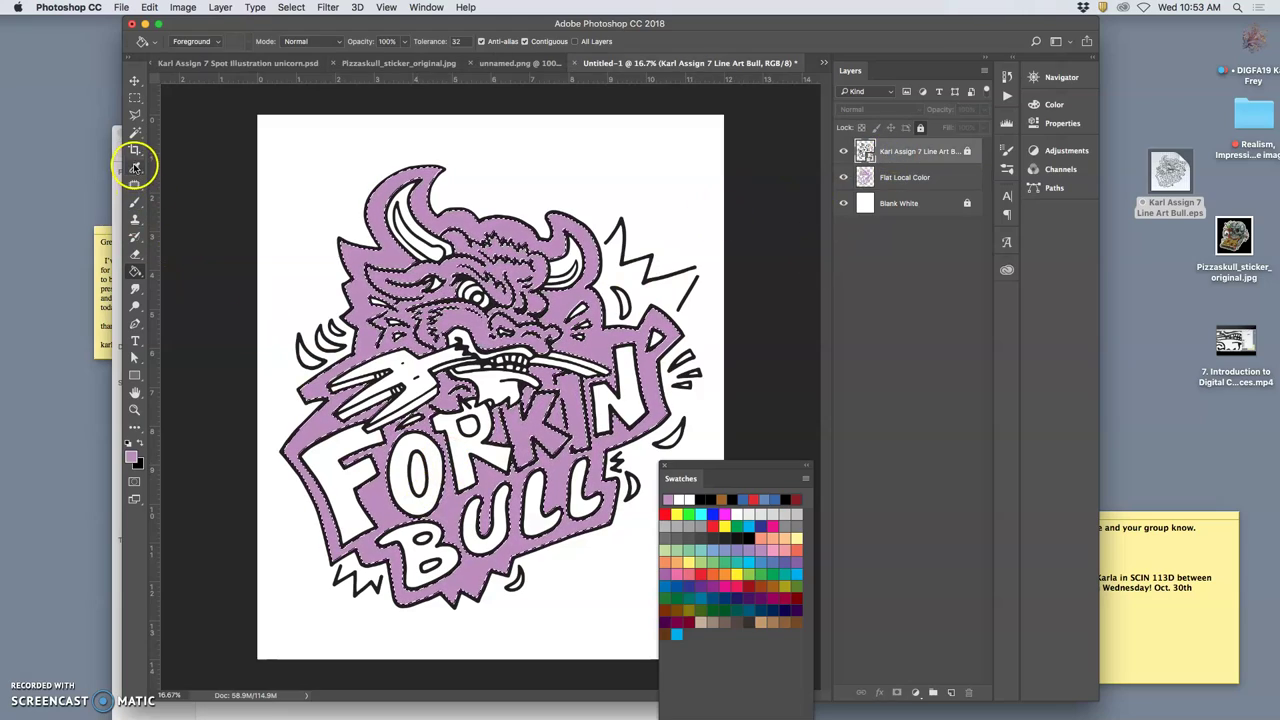
left_click(135, 132)
left_click(445, 440)
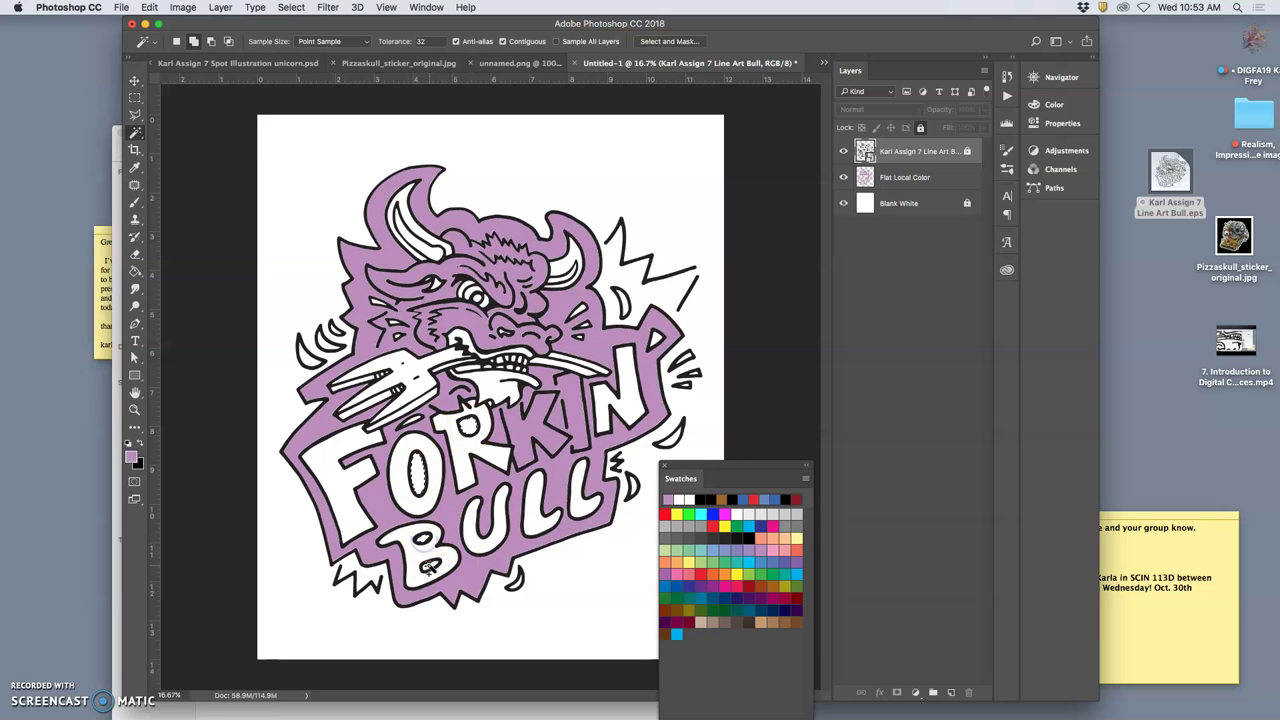
mouse_move(575, 446)
left_mouse_down()
mouse_move(622, 418)
mouse_move(672, 413)
left_mouse_up()
left_click(891, 177)
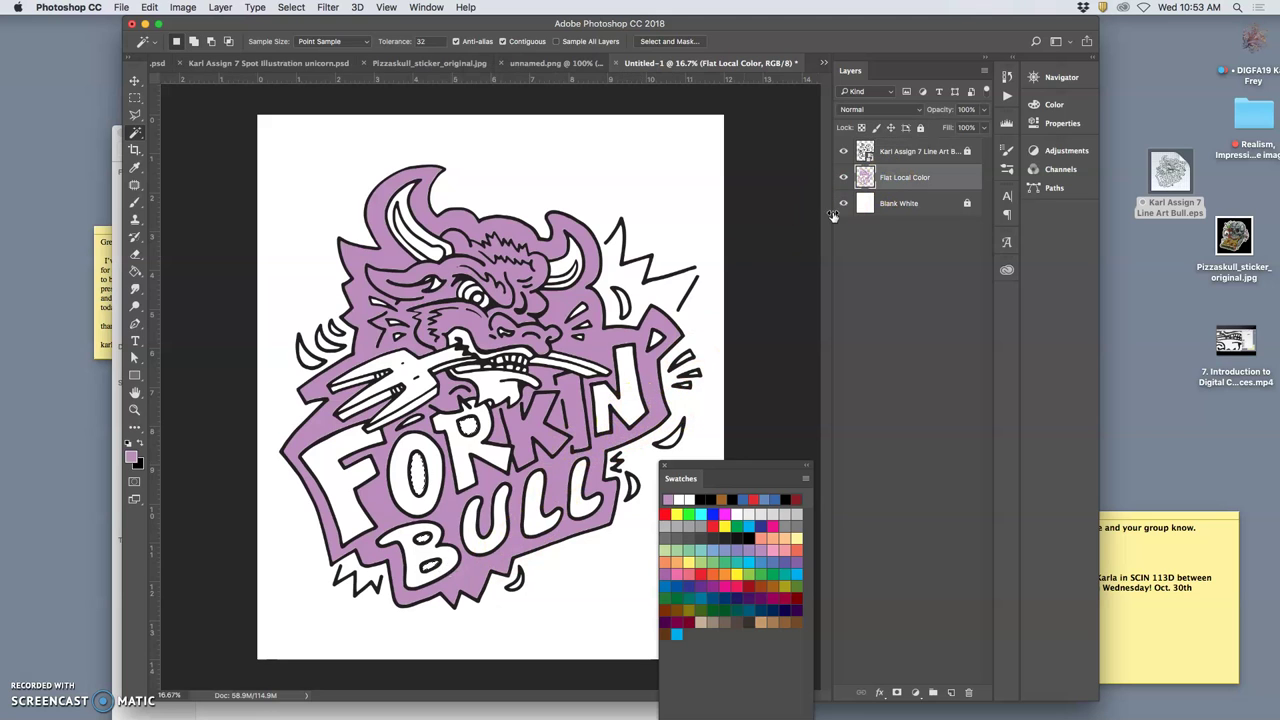
left_click(135, 271)
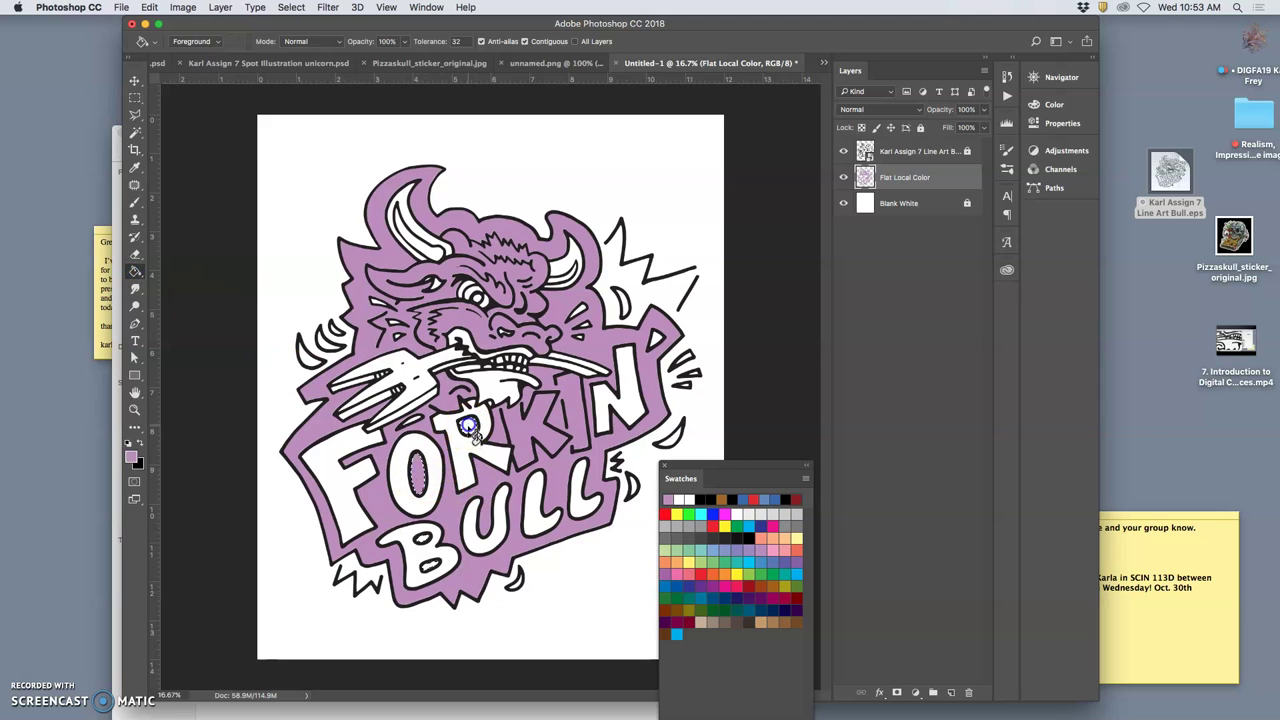
left_click(430, 566)
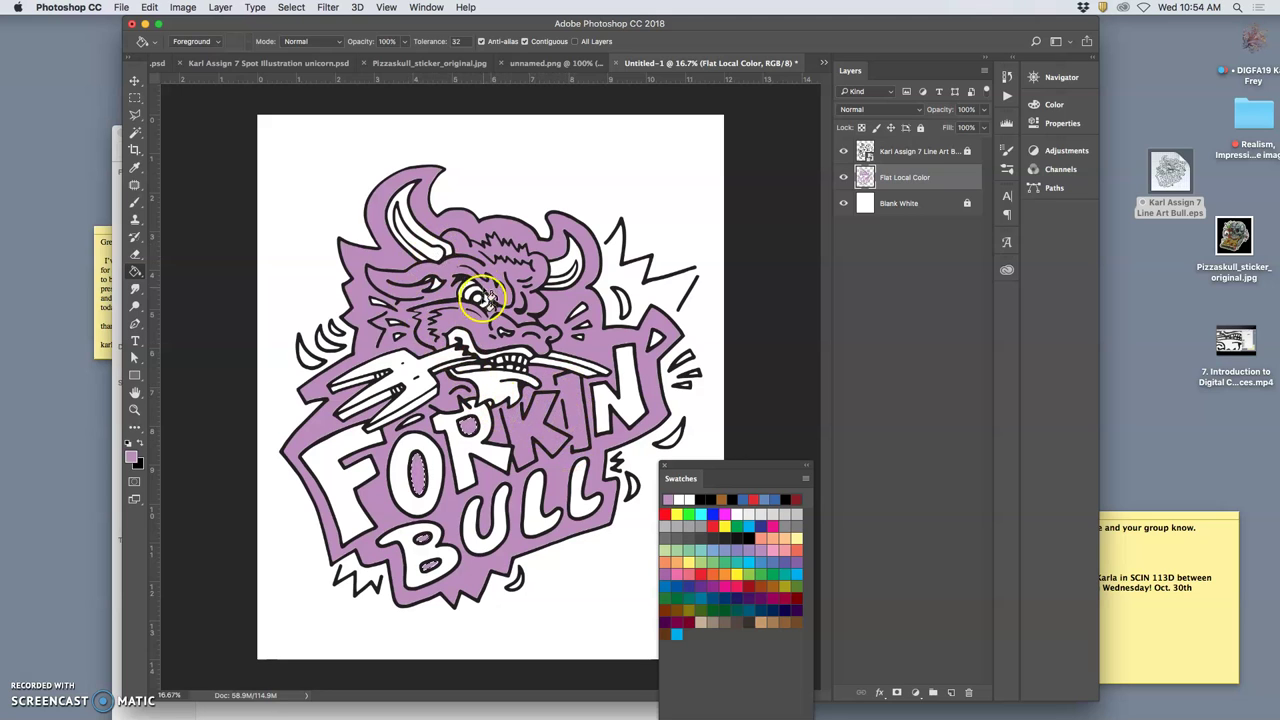
Step: Close Untitled-1 without saving, and show the Flat Local Color layer in the Spot Illustration Bull document
left_click(135, 132)
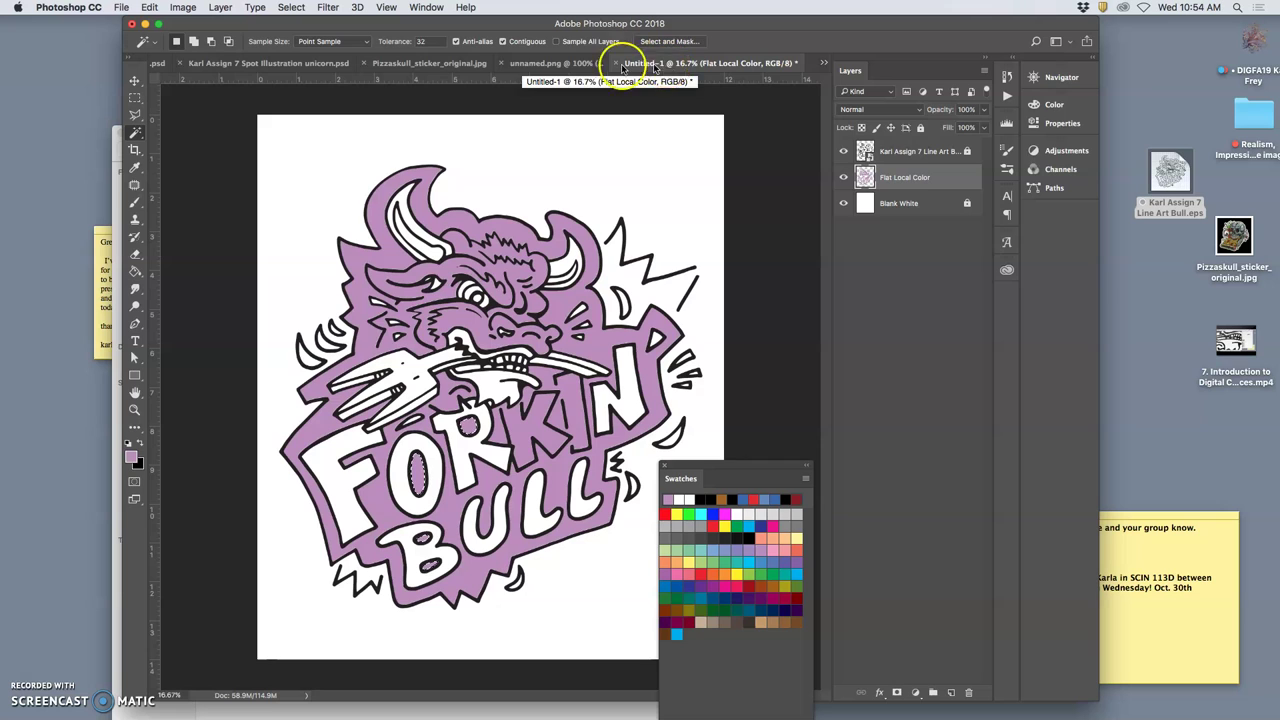
left_click(617, 63)
left_click(596, 247)
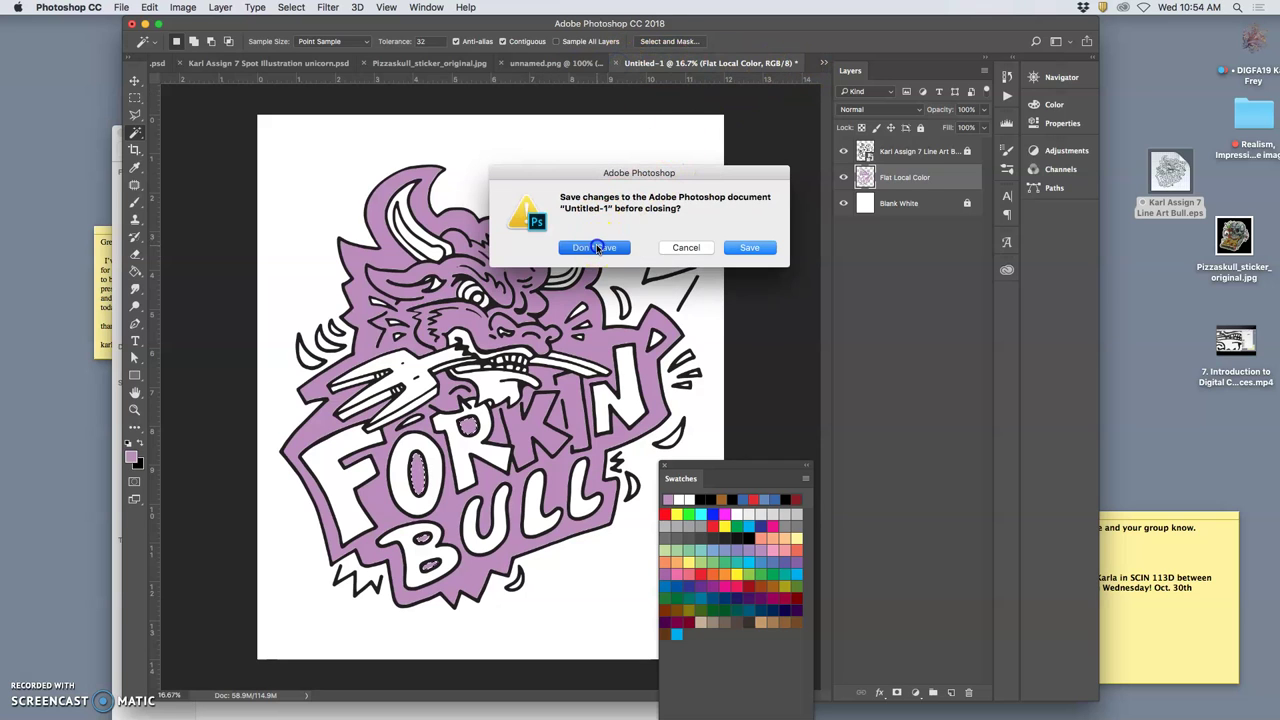
left_click(215, 63)
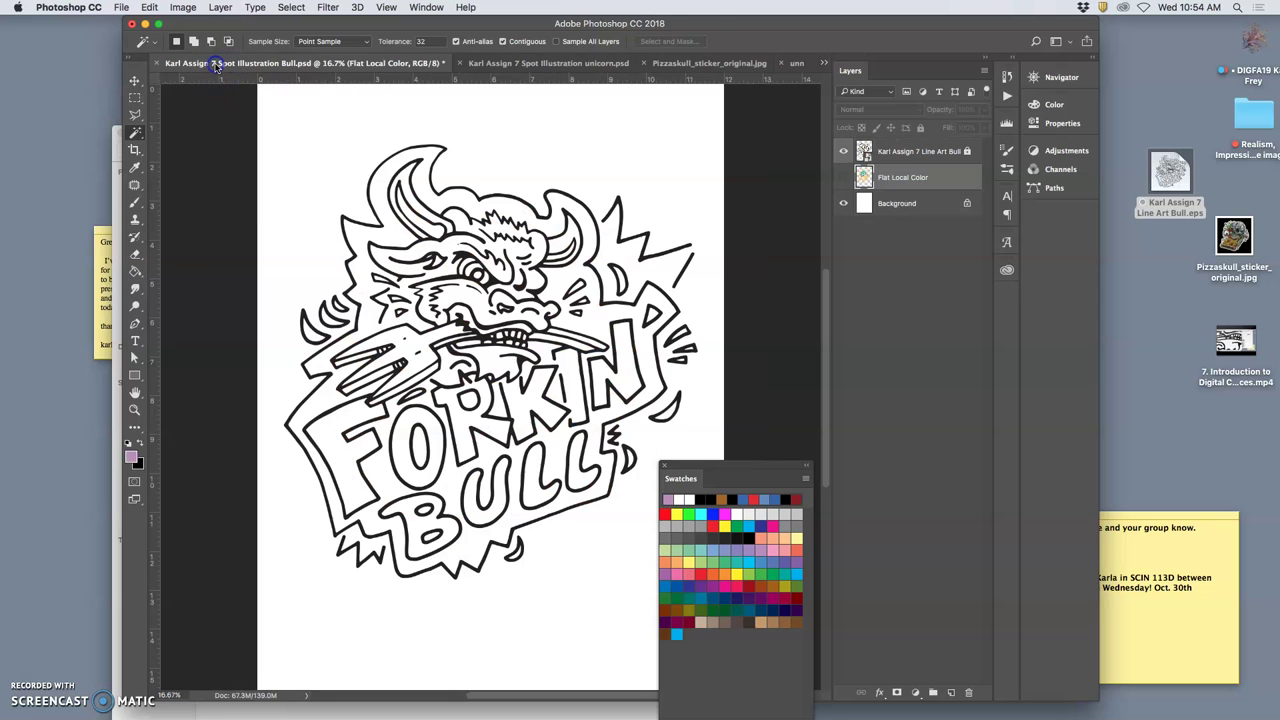
left_click(843, 178)
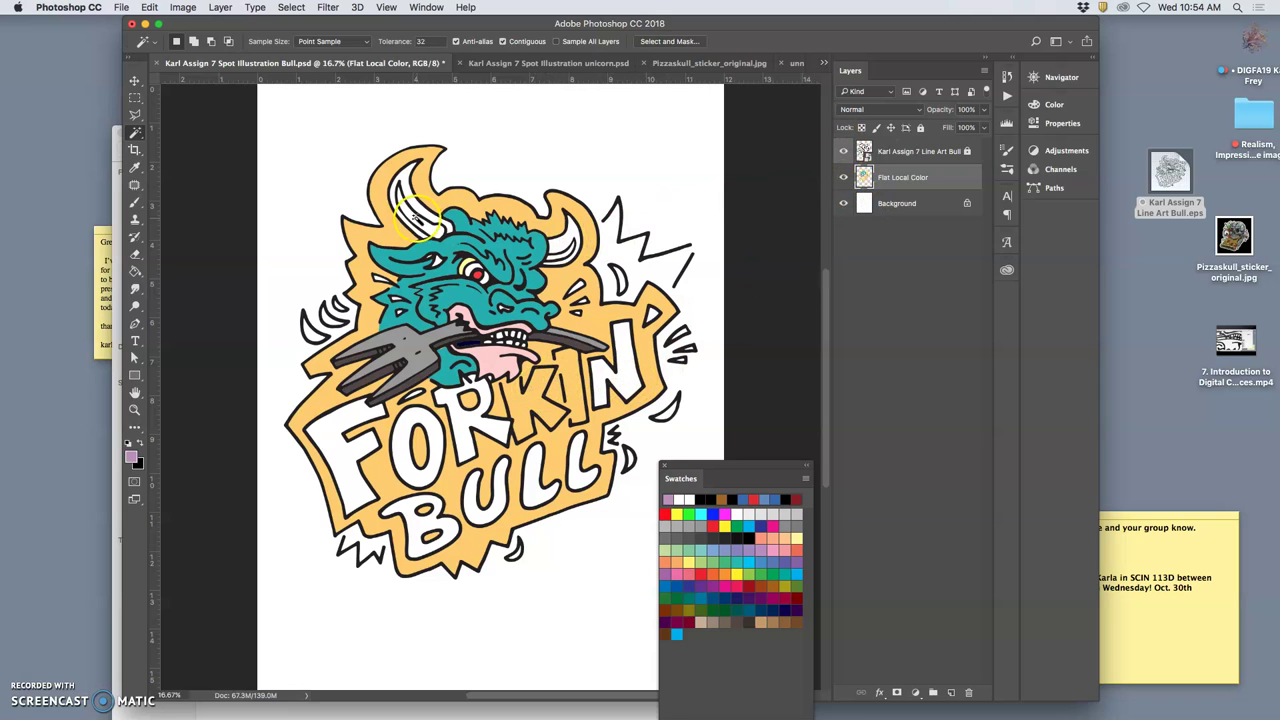
Step: Select the white areas inside both horns from the line art layer and fill them with light blue on Flat Local Color
left_click(908, 157)
left_click(416, 183)
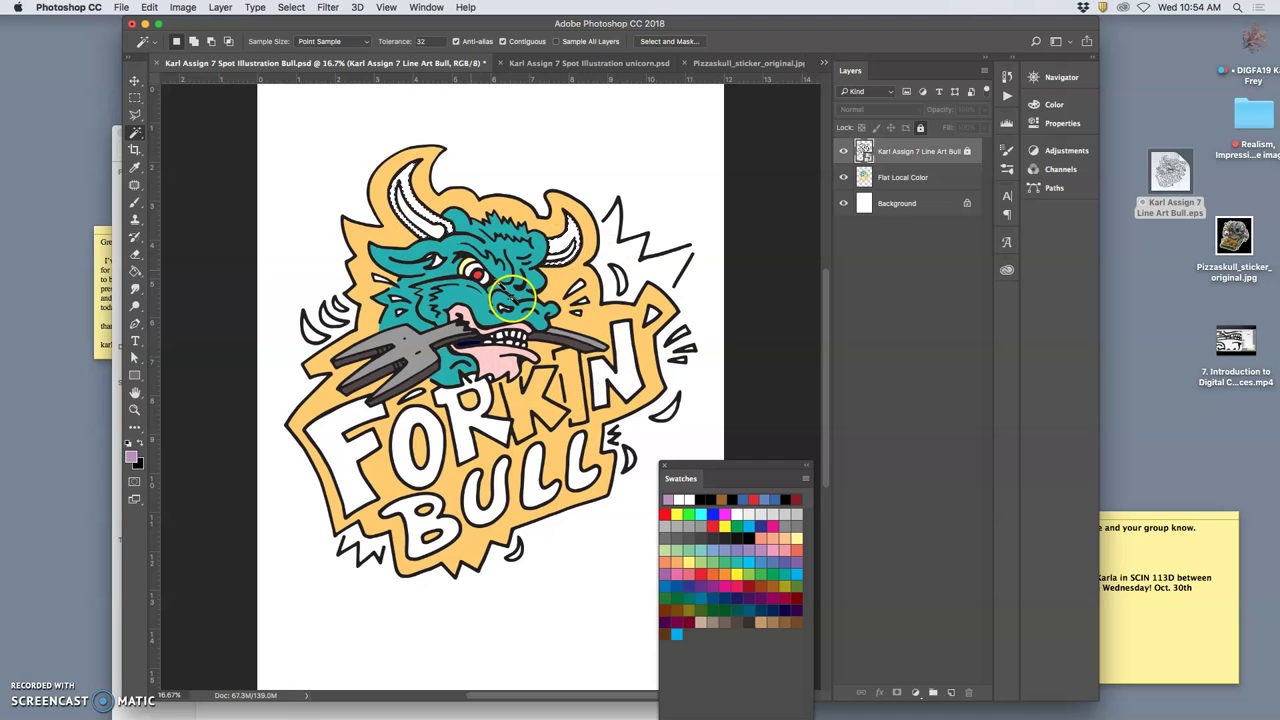
left_click(718, 548)
left_click(135, 270)
left_click(888, 186)
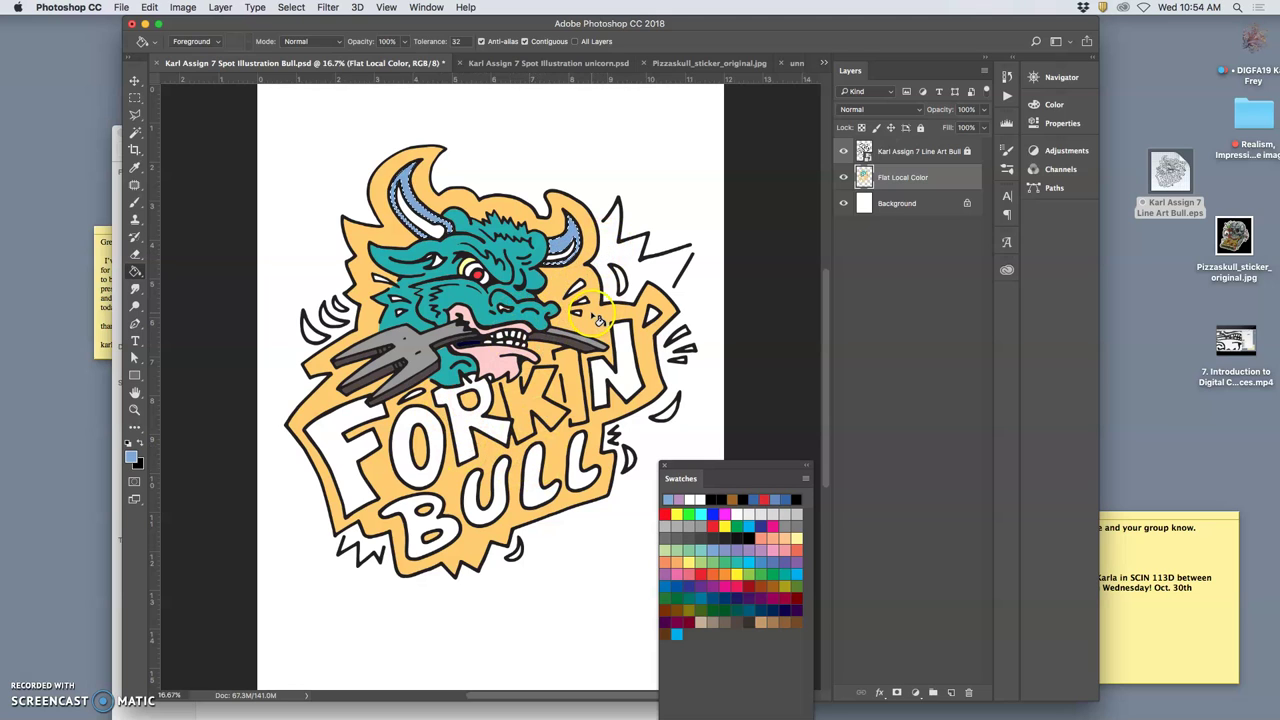
left_click(596, 313)
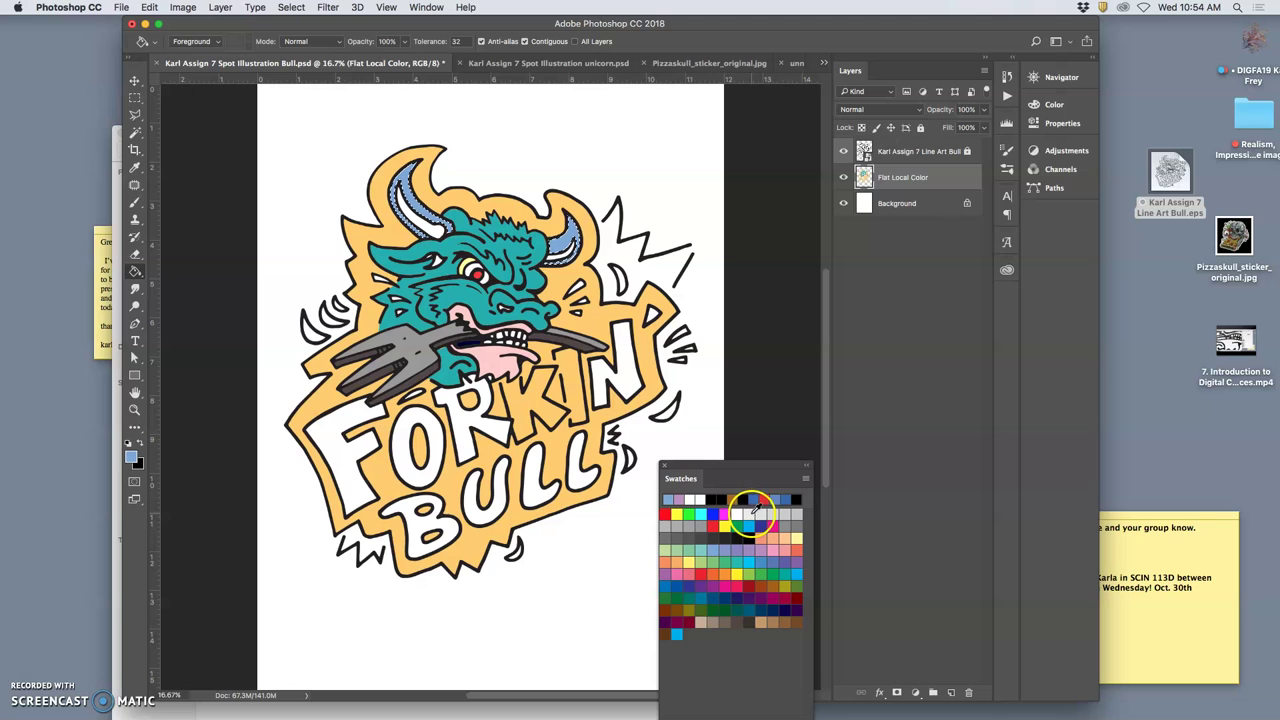
Step: Select part of the bull's eye from the line art layer and fill it with very light gray on Flat Local Color
left_click(752, 512)
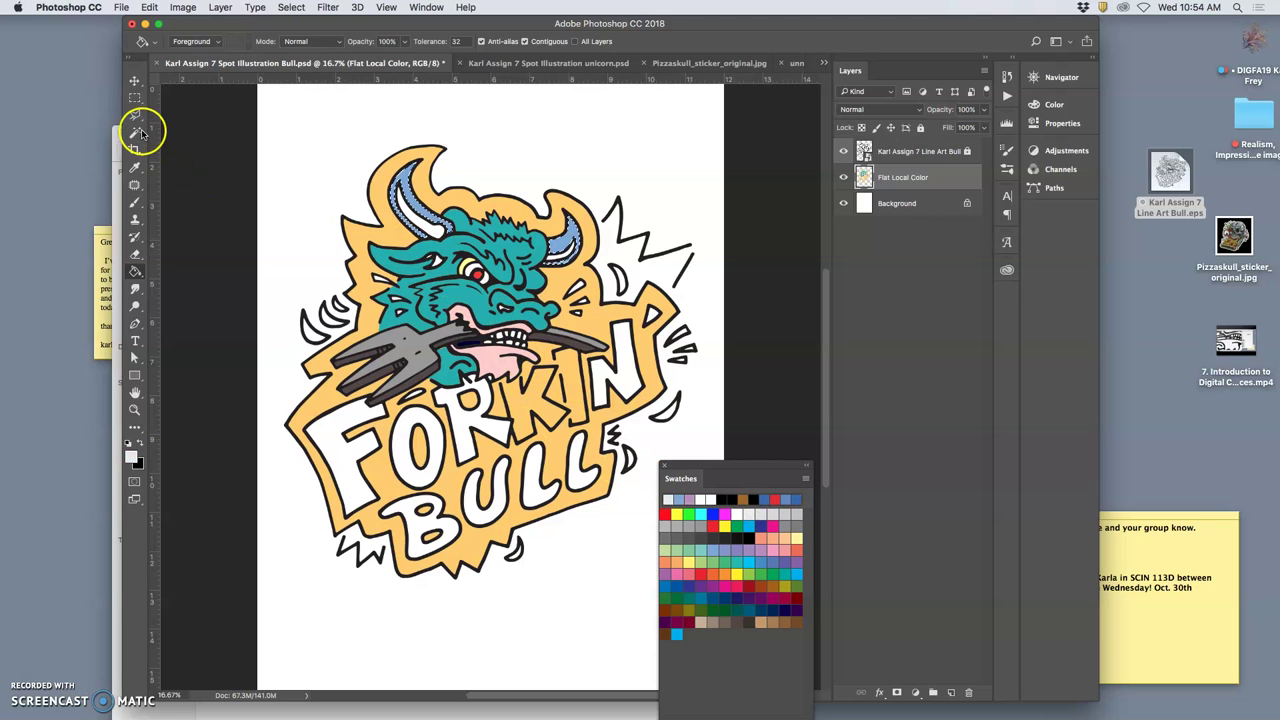
left_click(138, 132)
left_click(914, 153)
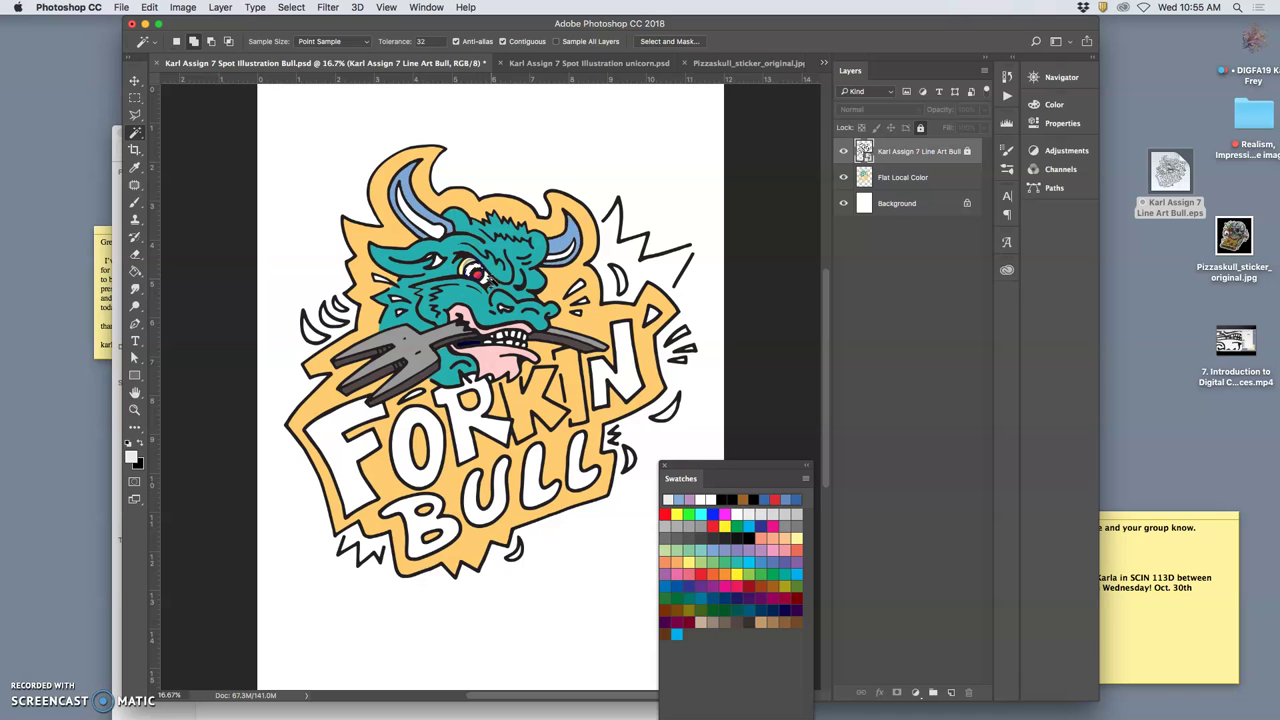
left_click(136, 271)
left_click(472, 271)
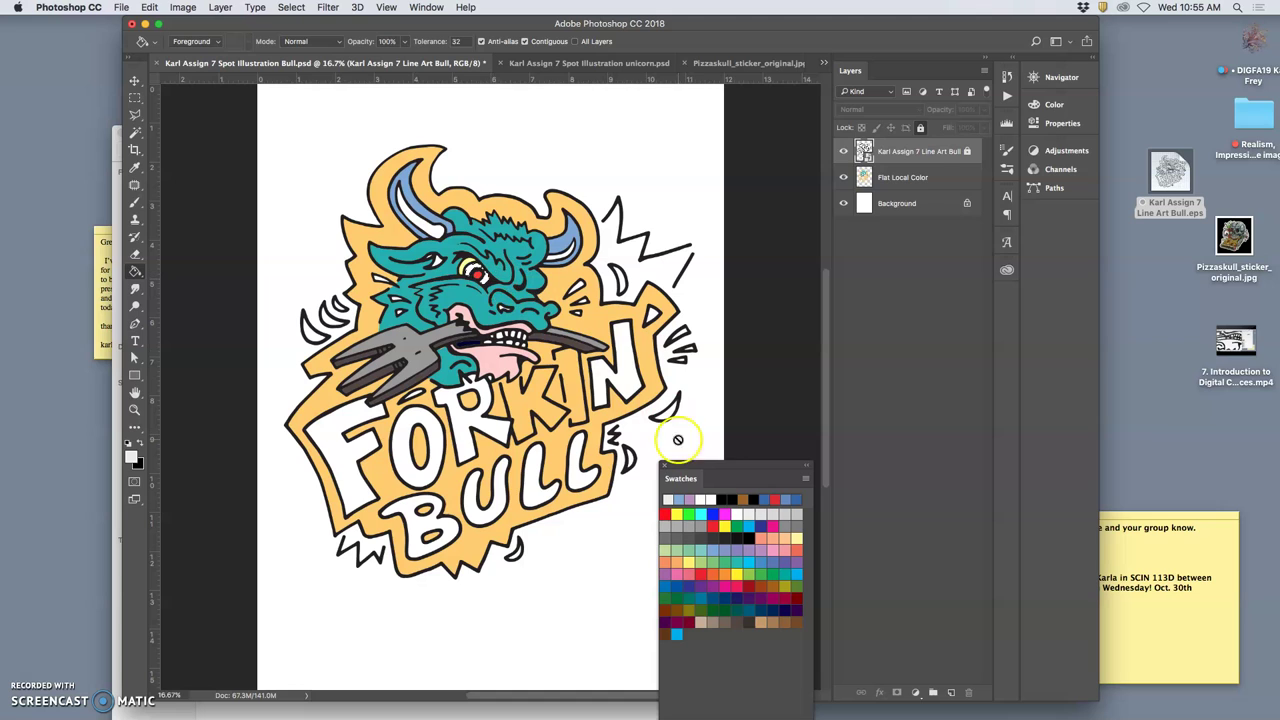
left_click(912, 177)
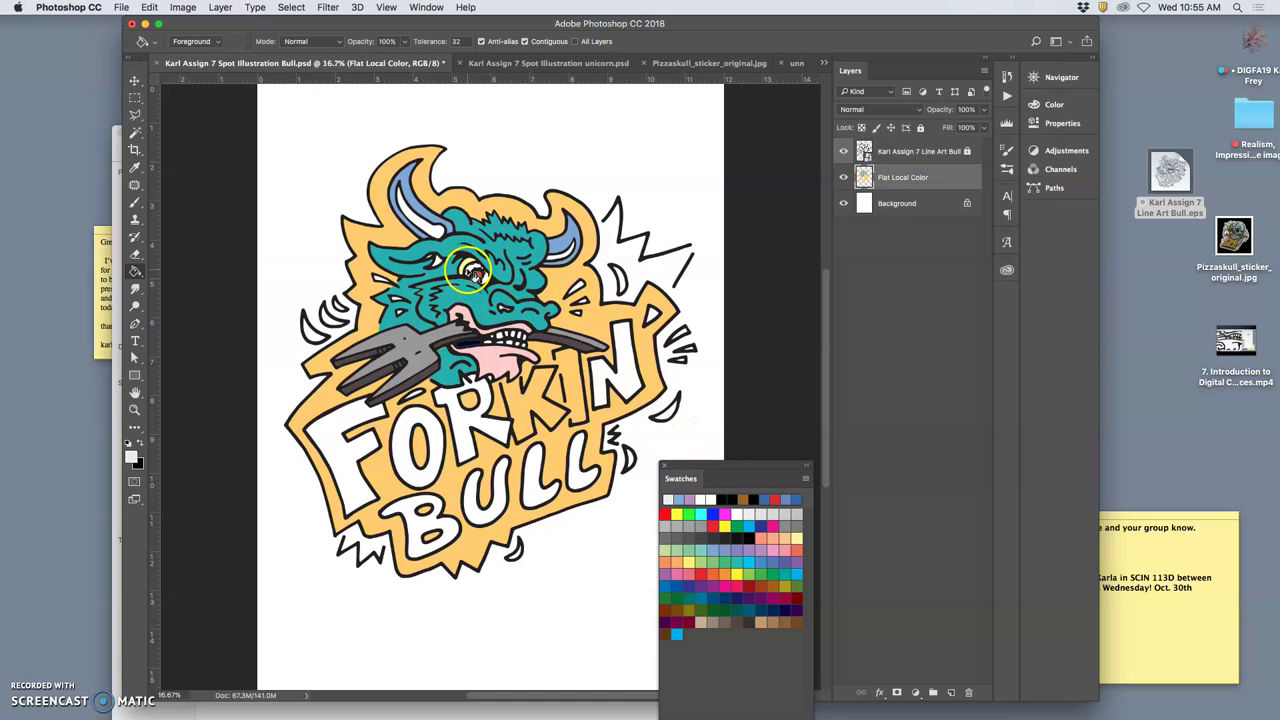
left_click(474, 271)
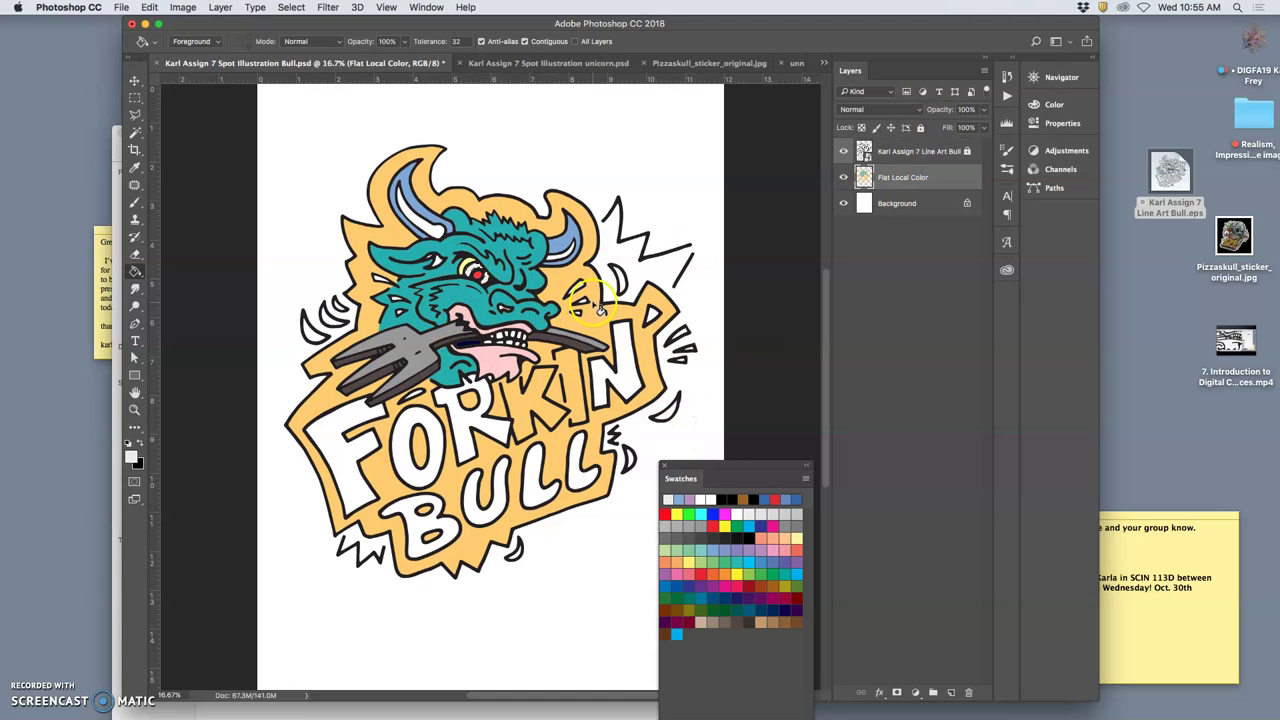
left_click(561, 316)
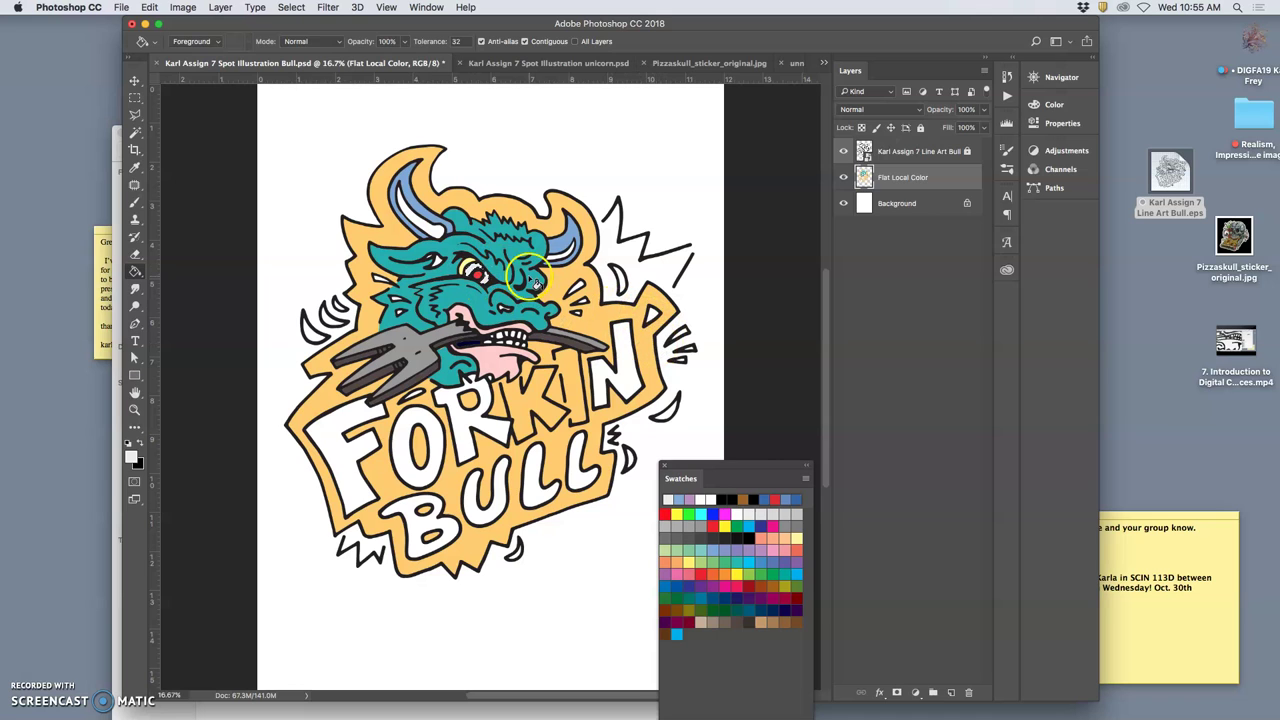
Step: Select the remaining white inner areas of both horns from the line art layer and fill them with light teal on Flat Local Color
left_click(706, 546)
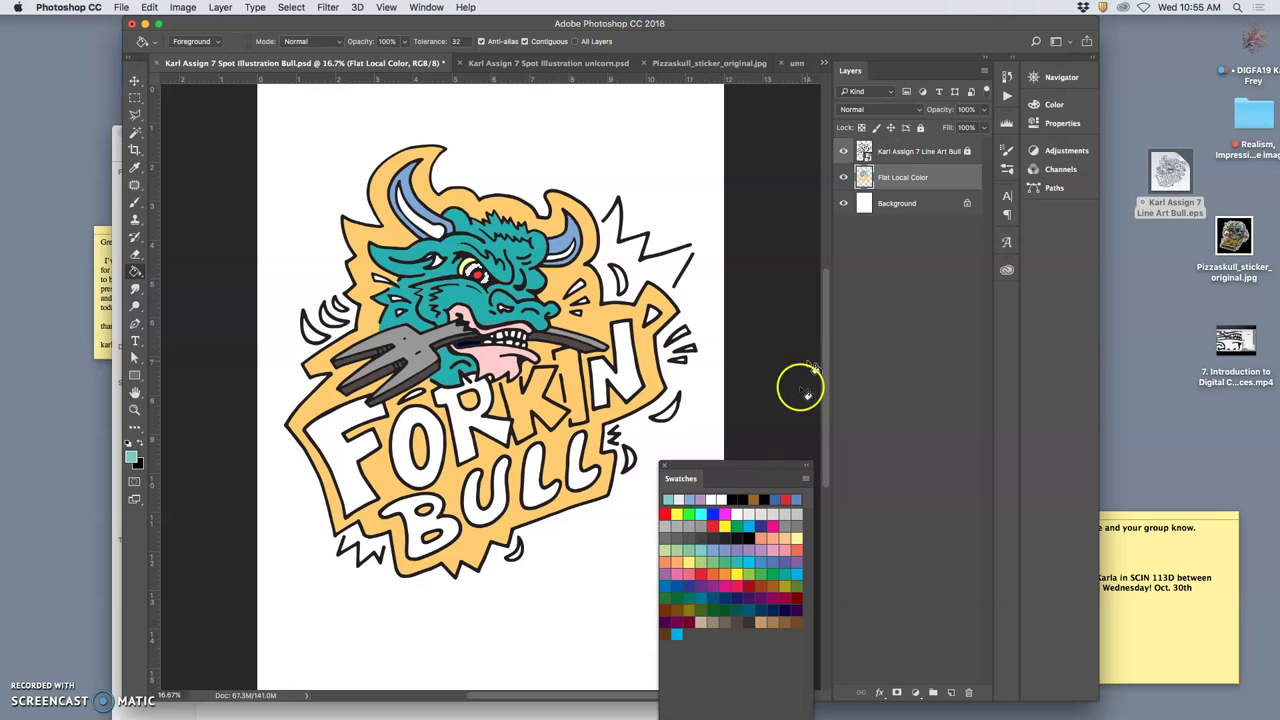
left_click(897, 150)
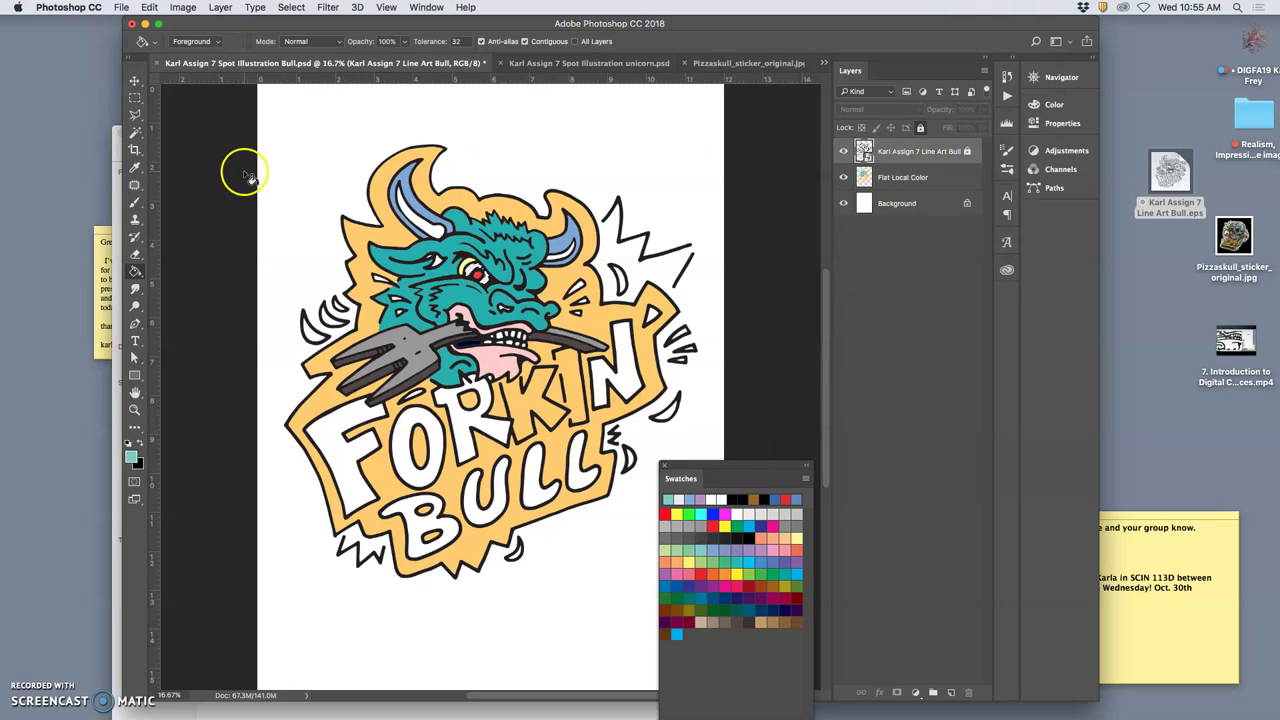
left_click(135, 166)
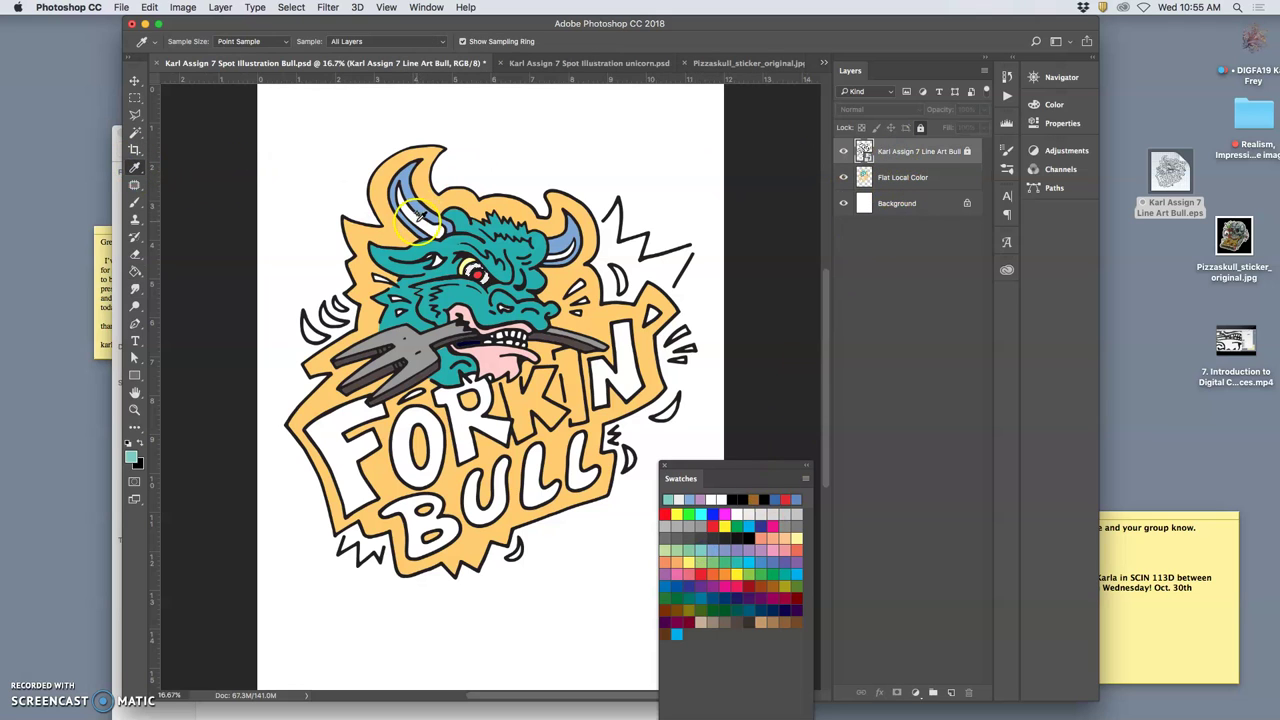
key("F8")
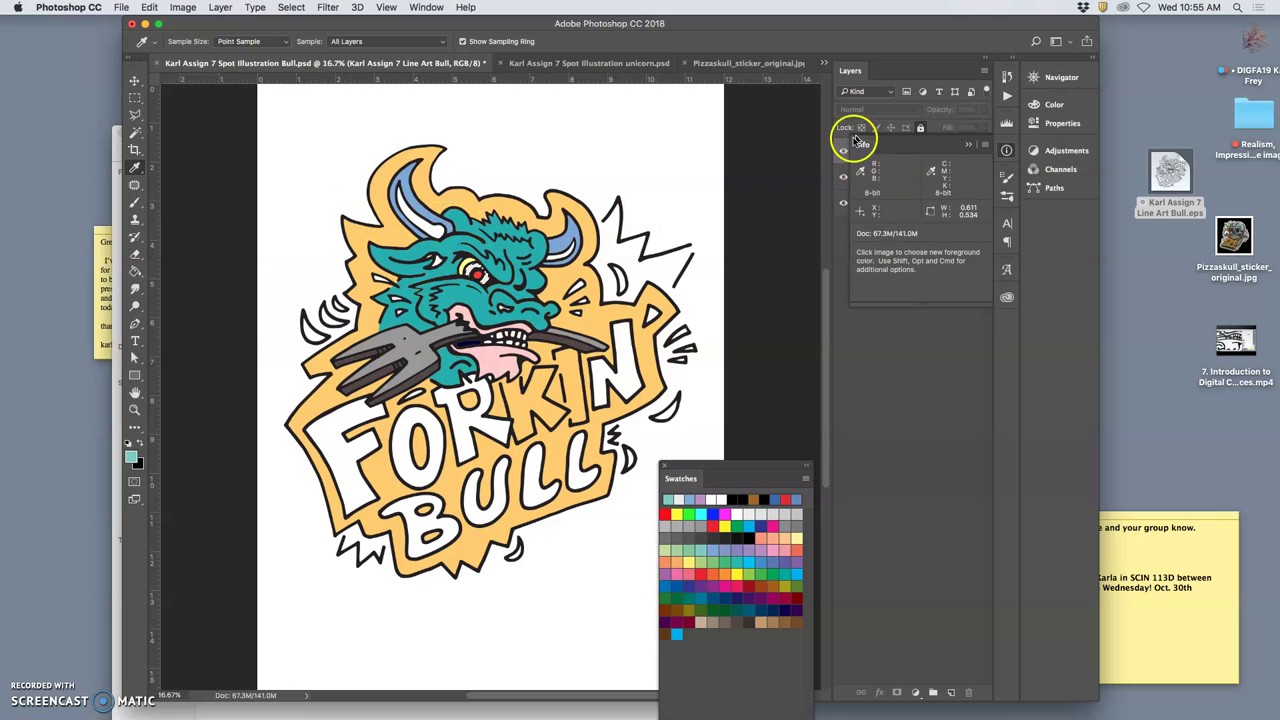
left_click(969, 145)
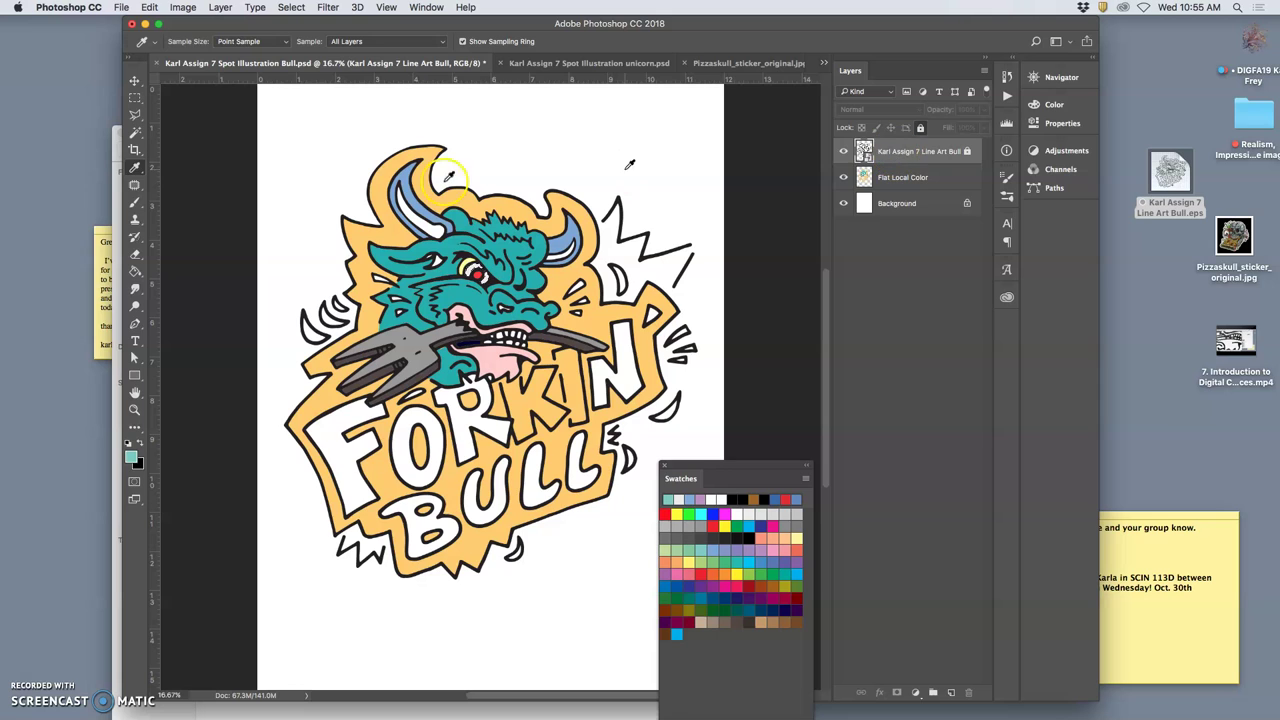
left_click(135, 132)
left_click(536, 246)
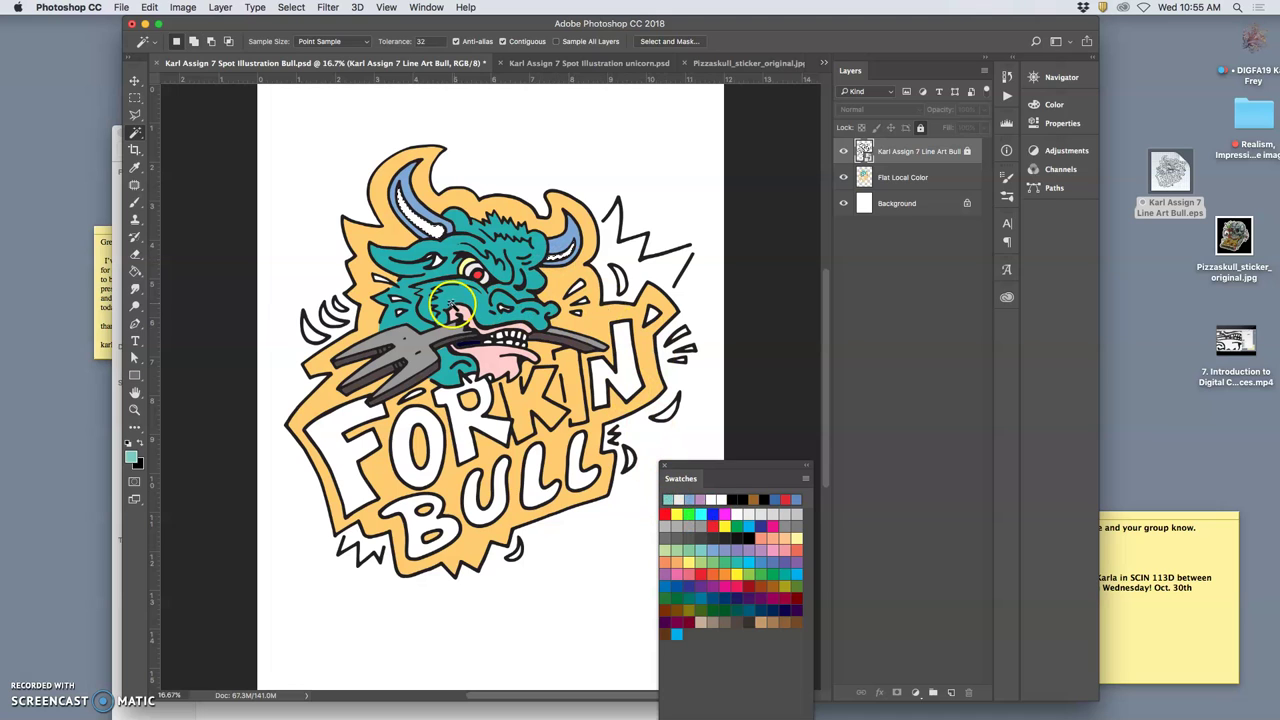
left_click(135, 274)
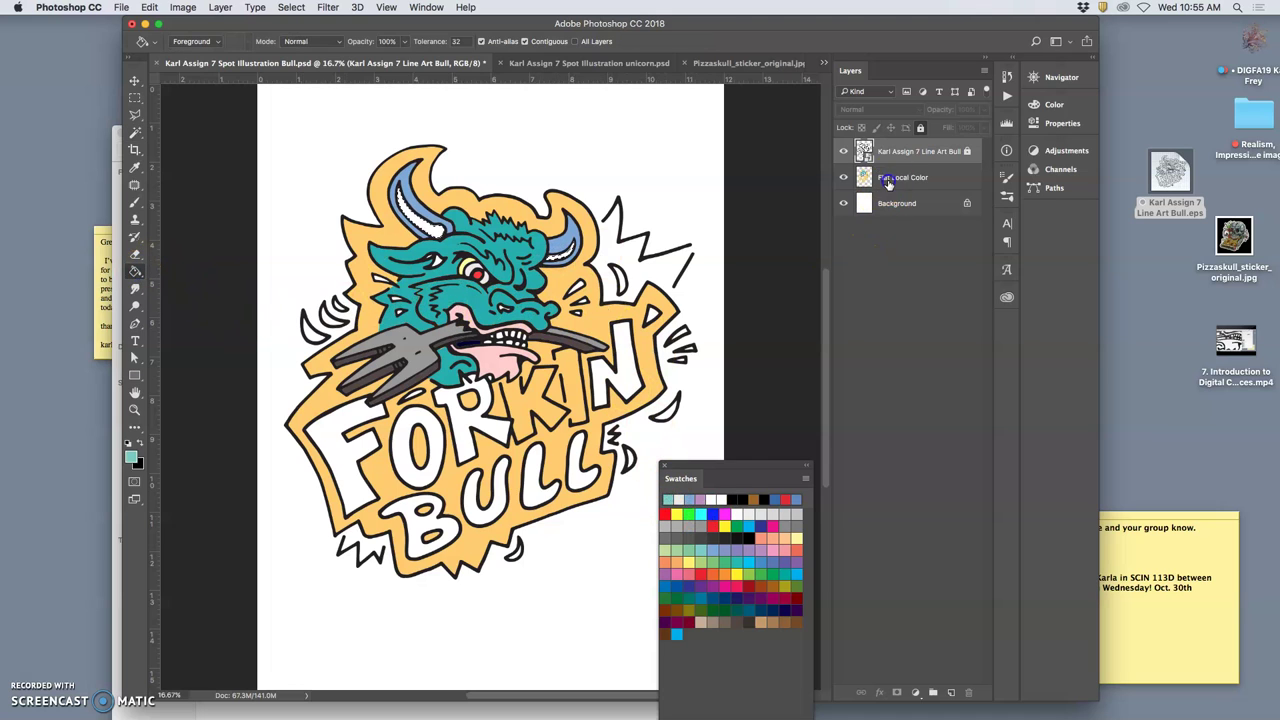
left_click(880, 178)
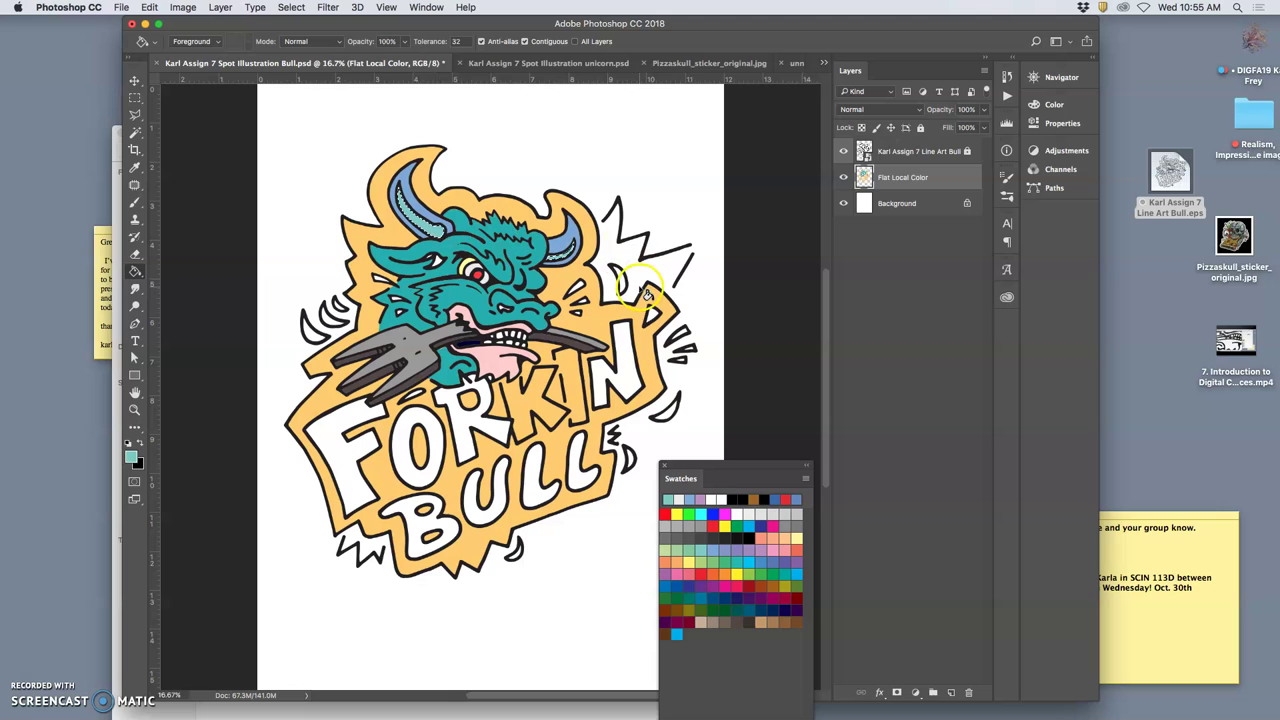
left_click(603, 290)
left_click(677, 270)
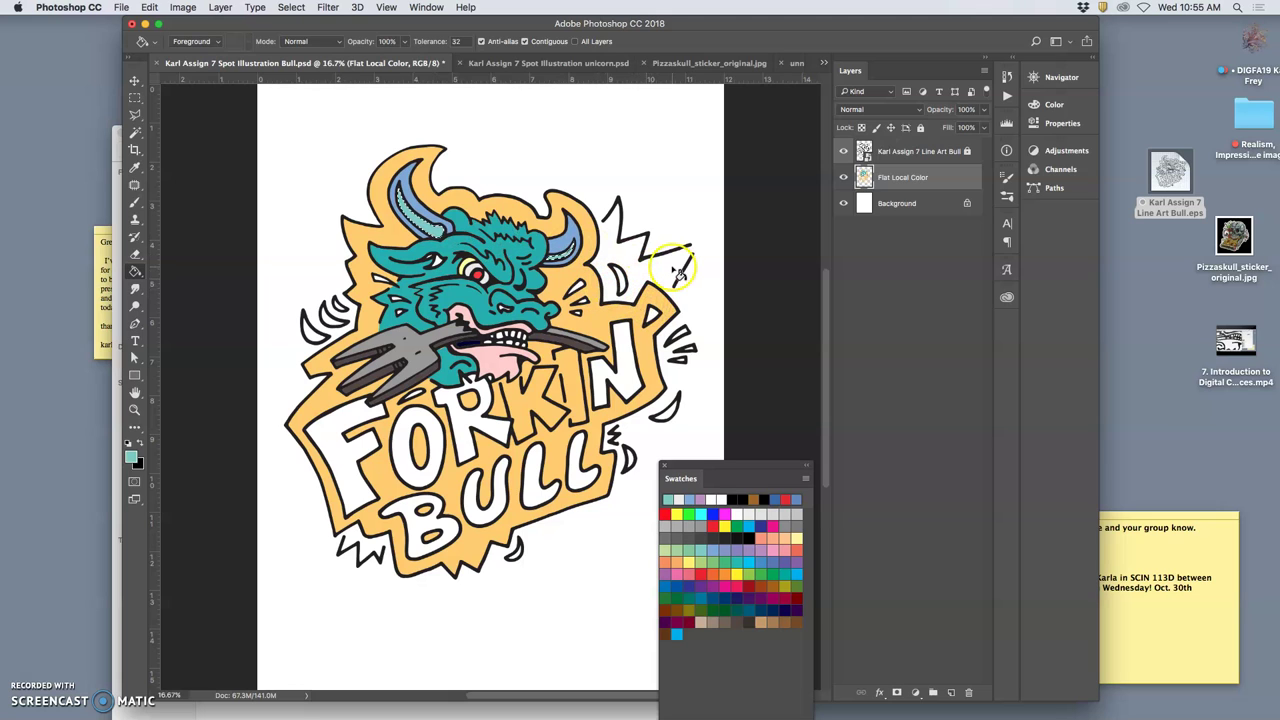
Step: Hide the line art layer to check the flat colors on their own, and show it again
left_click(843, 151)
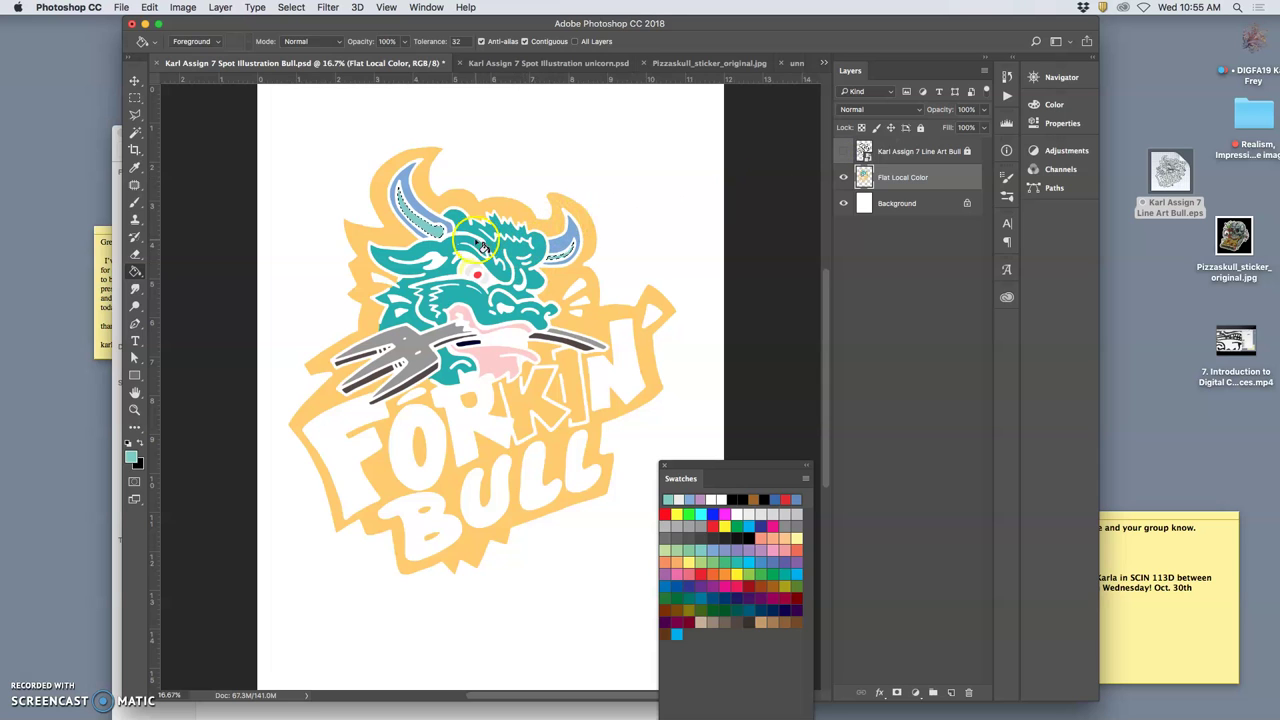
left_click(501, 405)
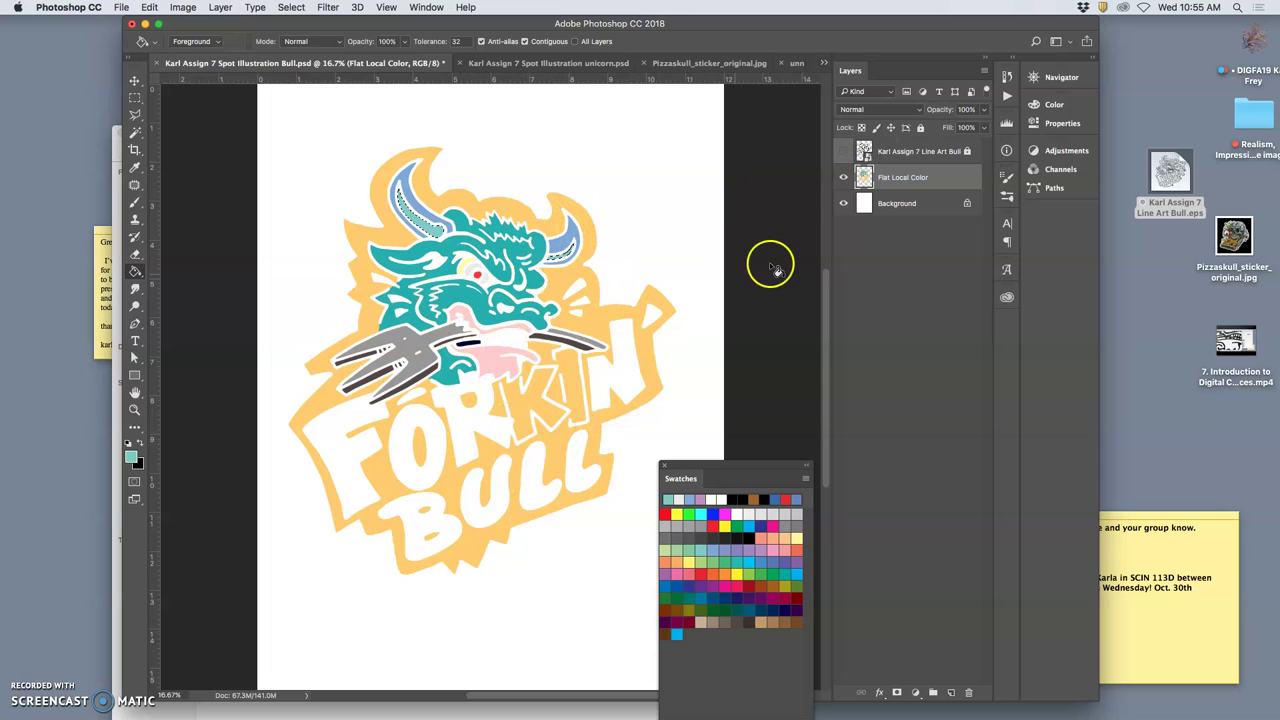
left_click(844, 152)
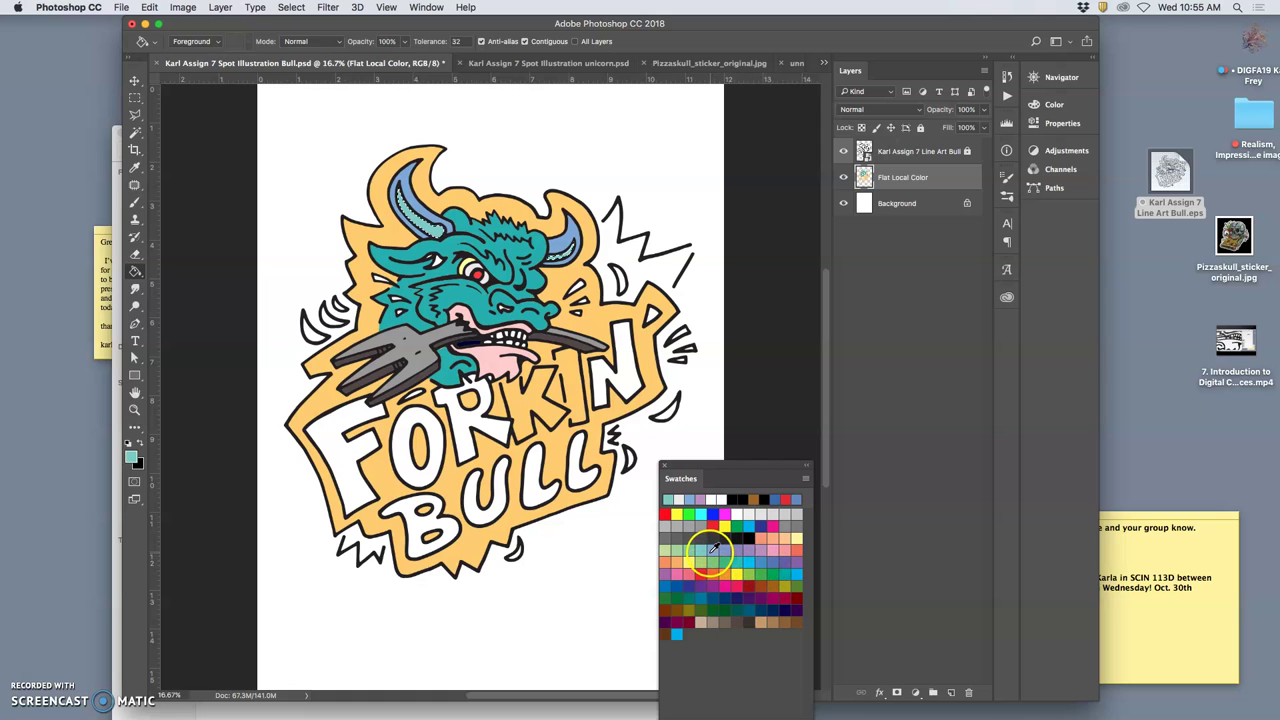
Step: Refill the selected inner areas of both horns with light purple on Flat Local Color
left_click(762, 545)
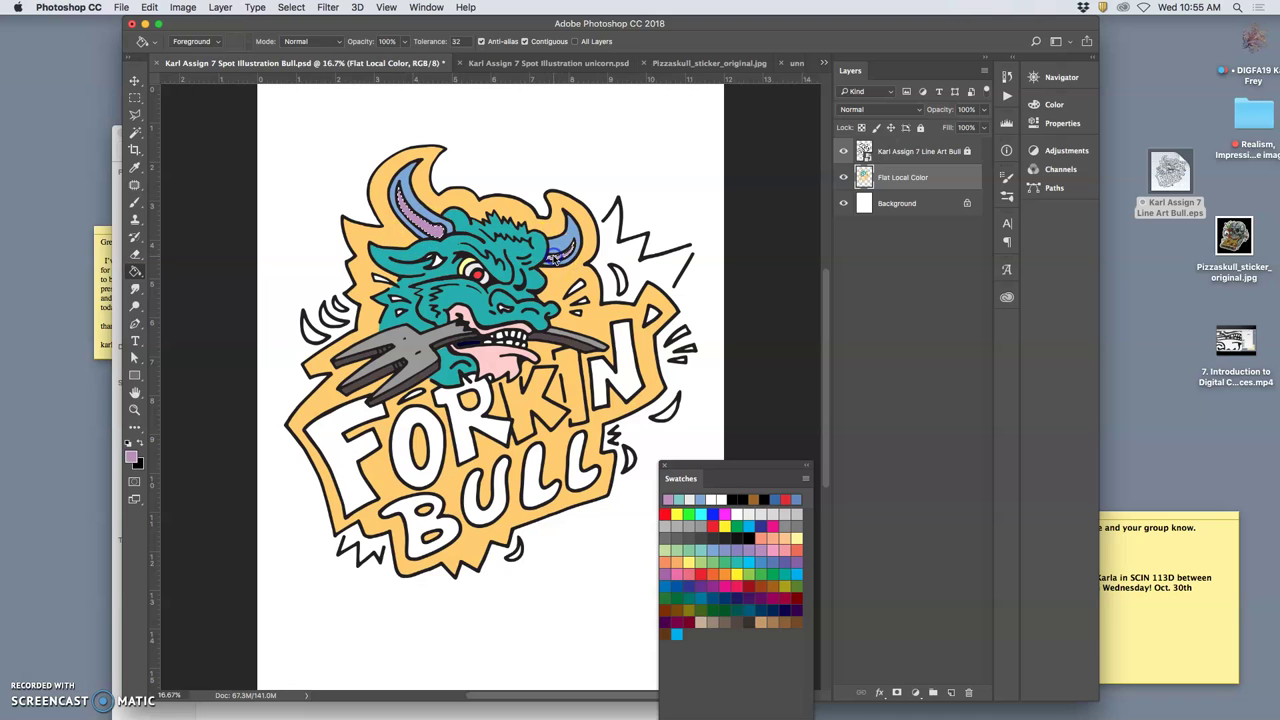
left_click(566, 348)
left_click(537, 368)
Step: Deselect the horns, select the white areas inside the bull's ear from the line art layer, and fill them with dark purple on Flat Local Color
left_click(752, 573)
left_click(784, 563)
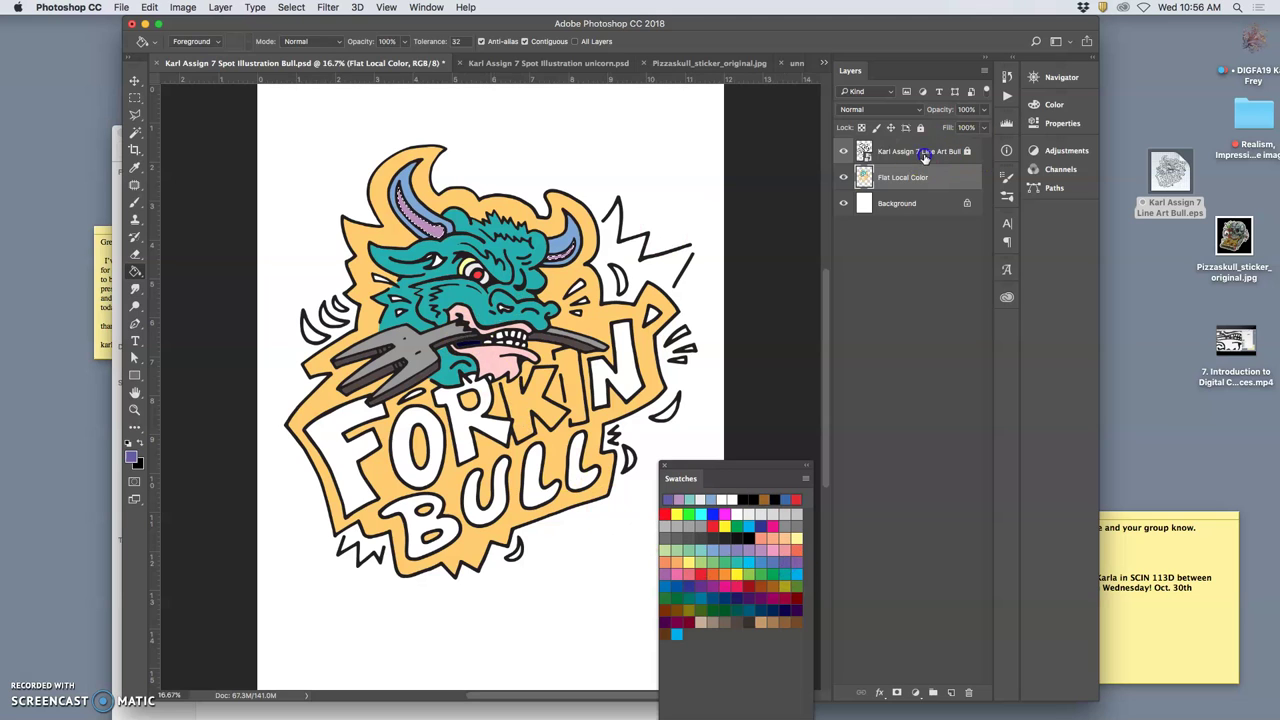
left_click(930, 151)
left_click(137, 134)
key("super+d")
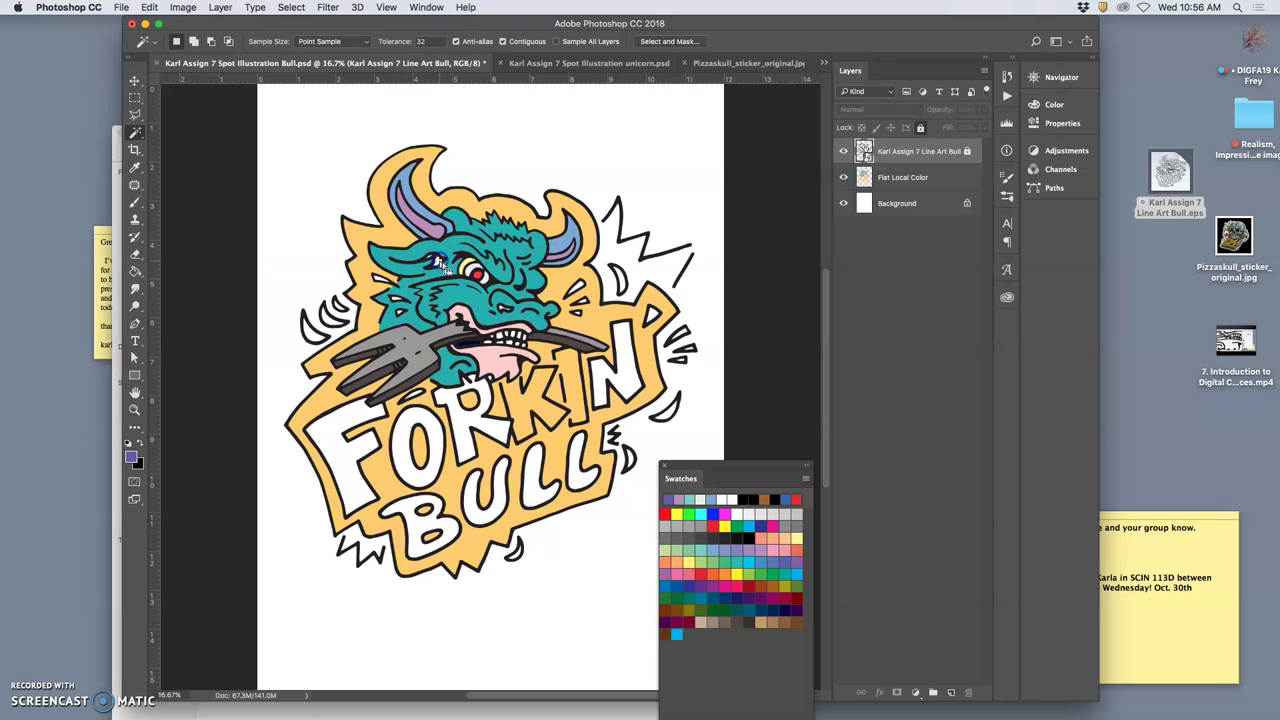
scroll(437, 260, "up", 5)
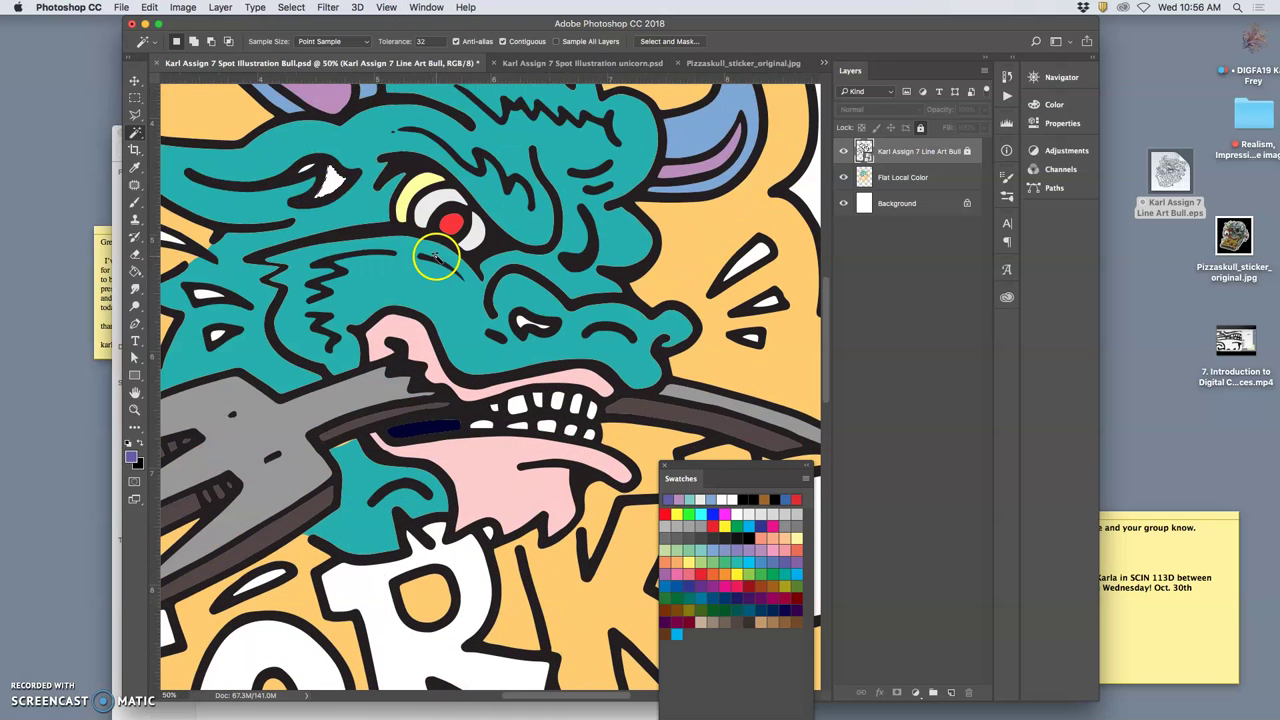
key("shift")
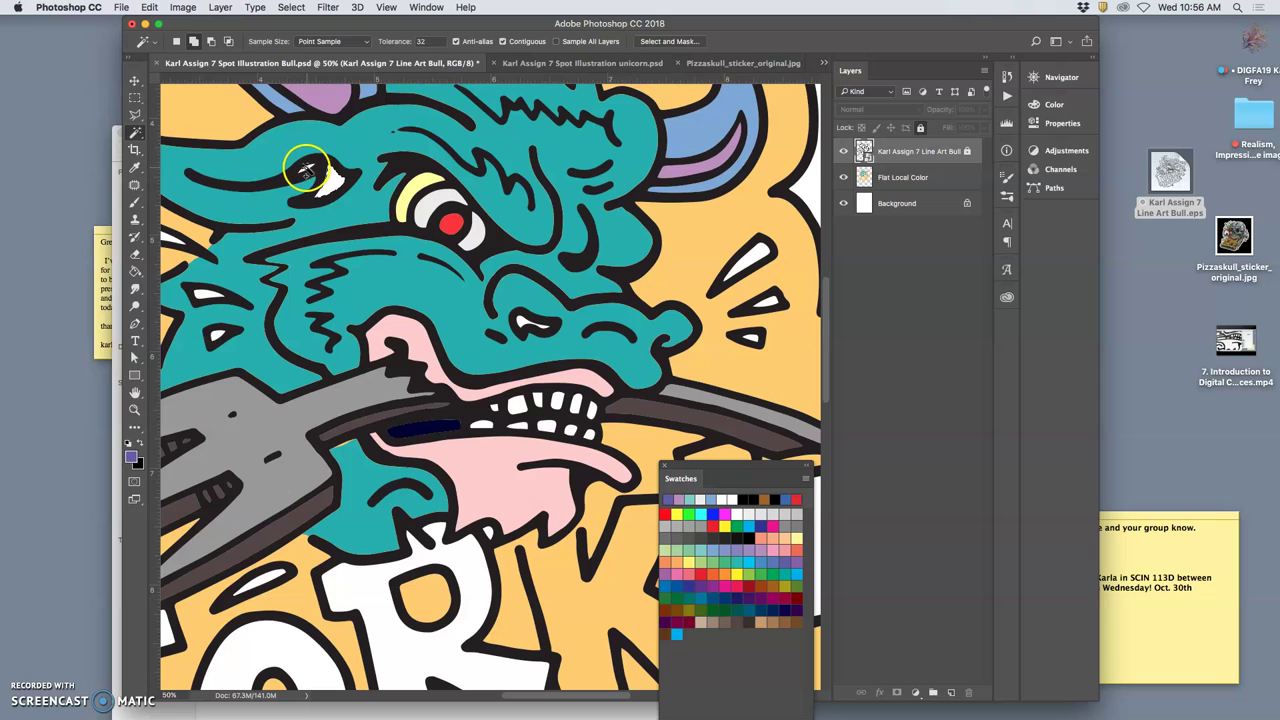
left_click(364, 198, "shift")
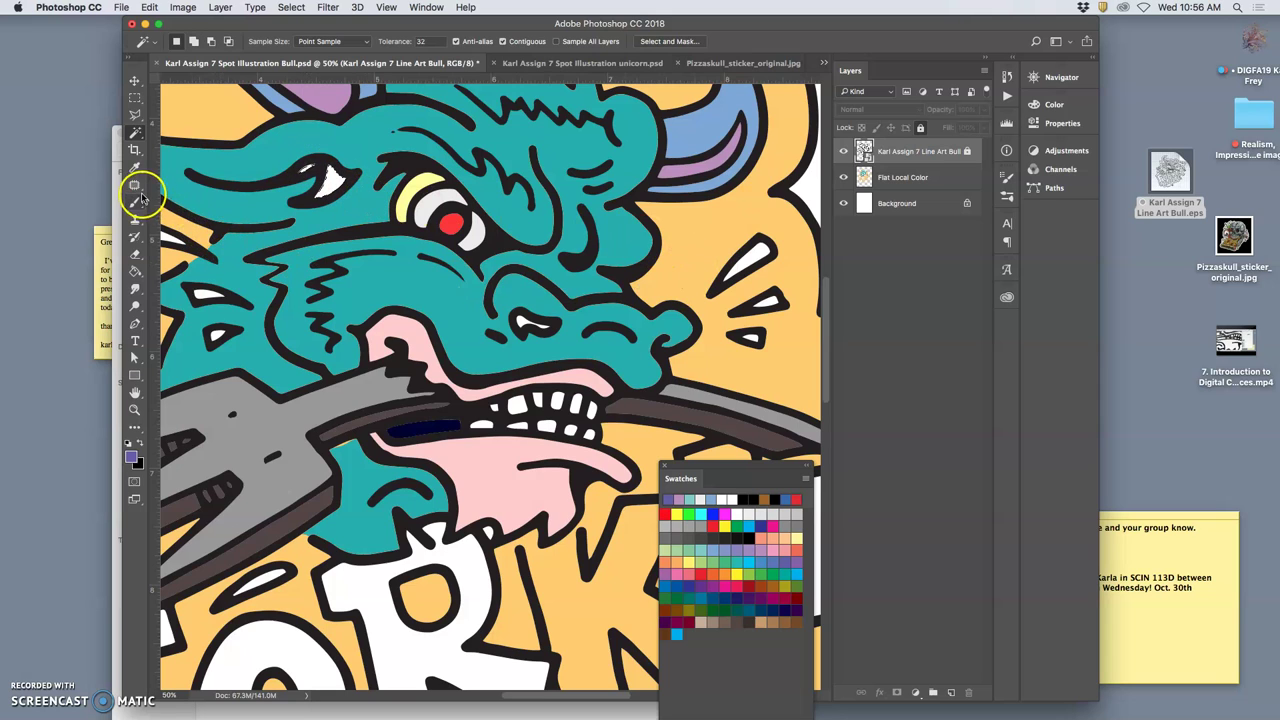
left_click(135, 270)
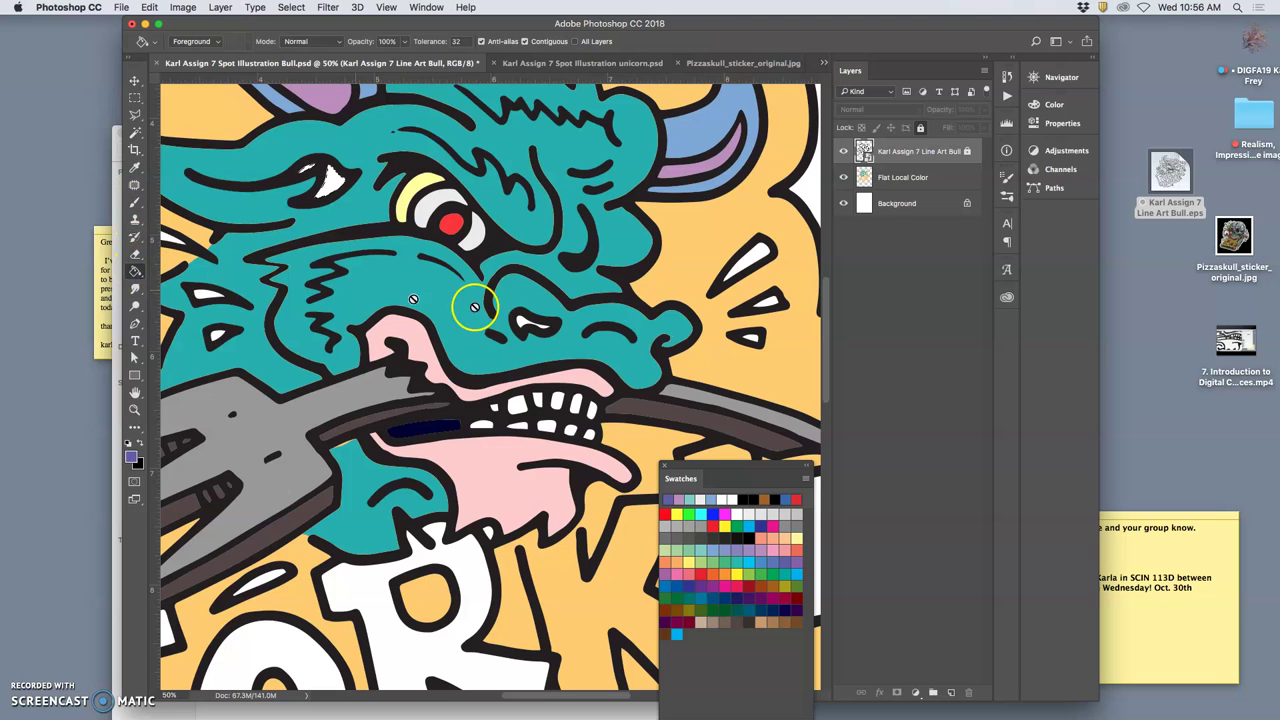
left_click(873, 180)
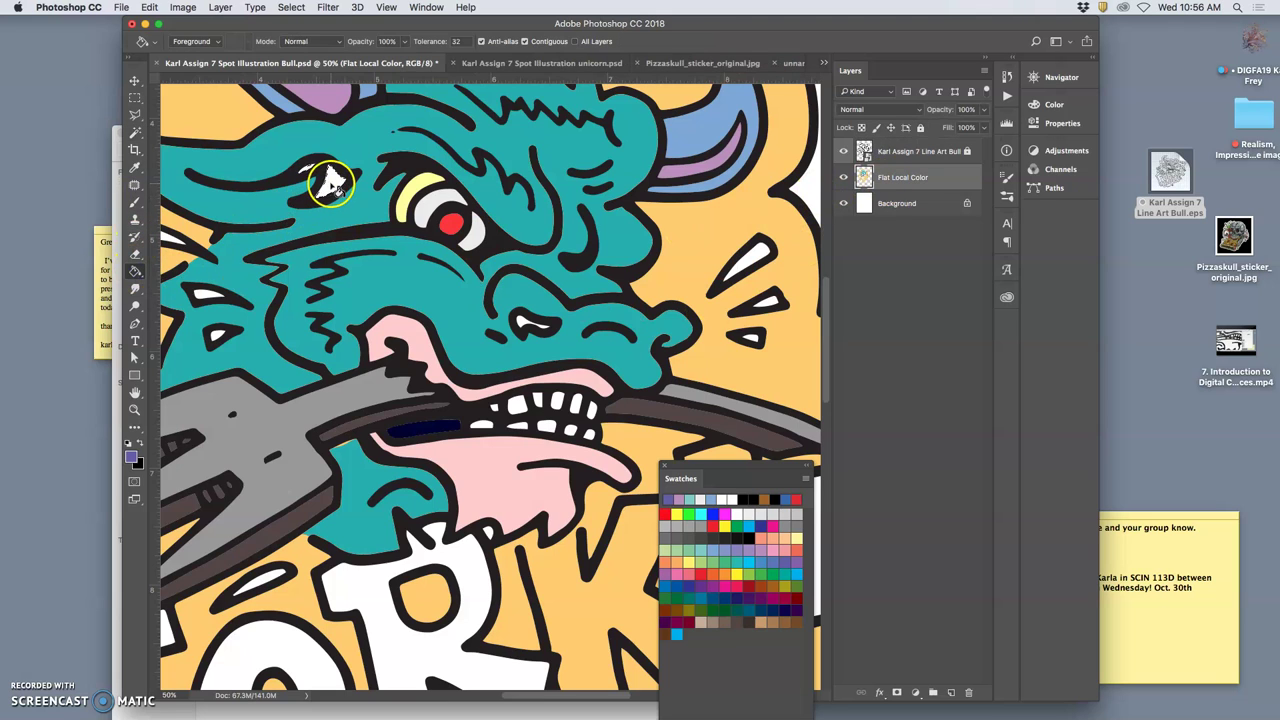
left_click(380, 288)
Step: Select the white nostril area from the line art layer and fill it with the same dark purple on Flat Local Color
scroll(375, 295, "left", 2)
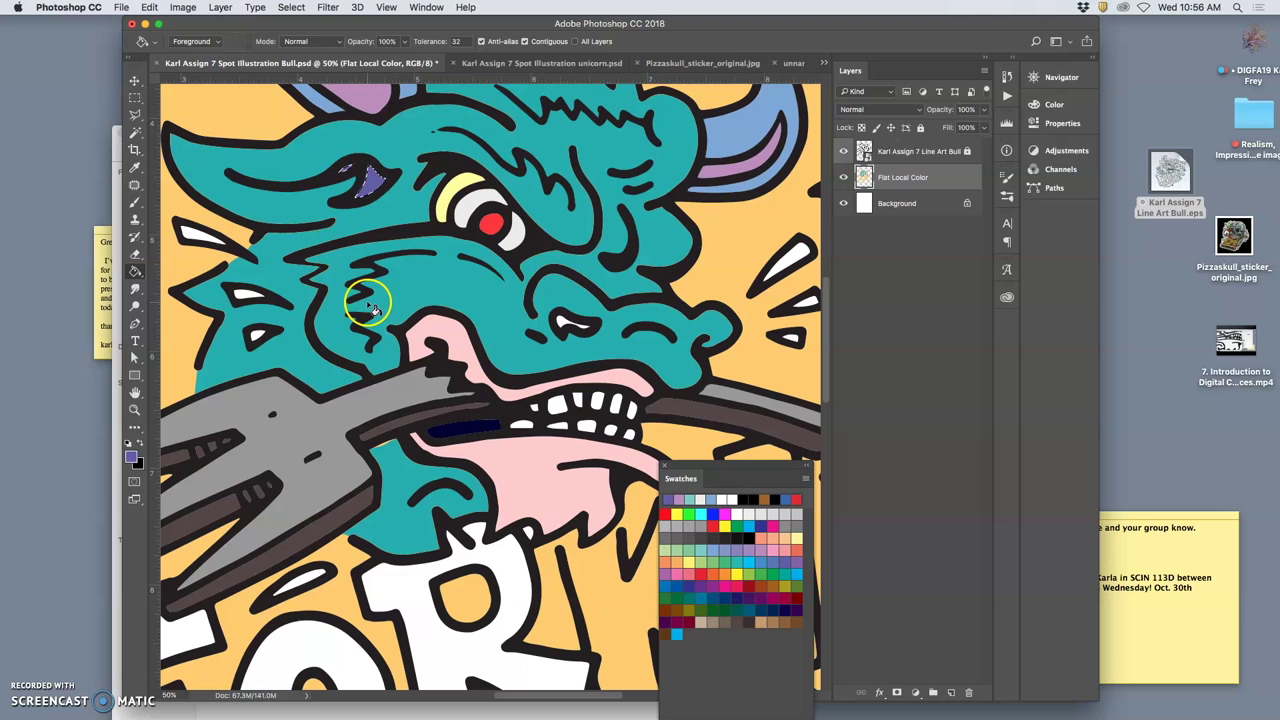
left_click(135, 132)
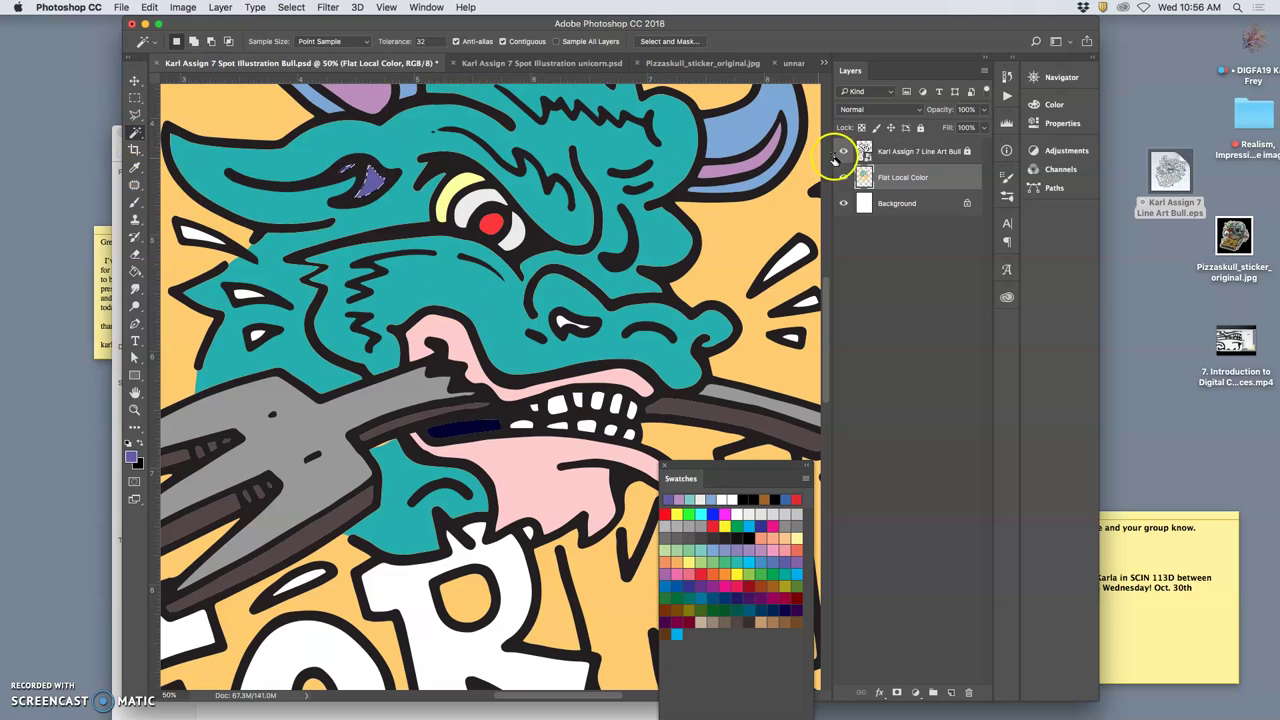
left_click(898, 152)
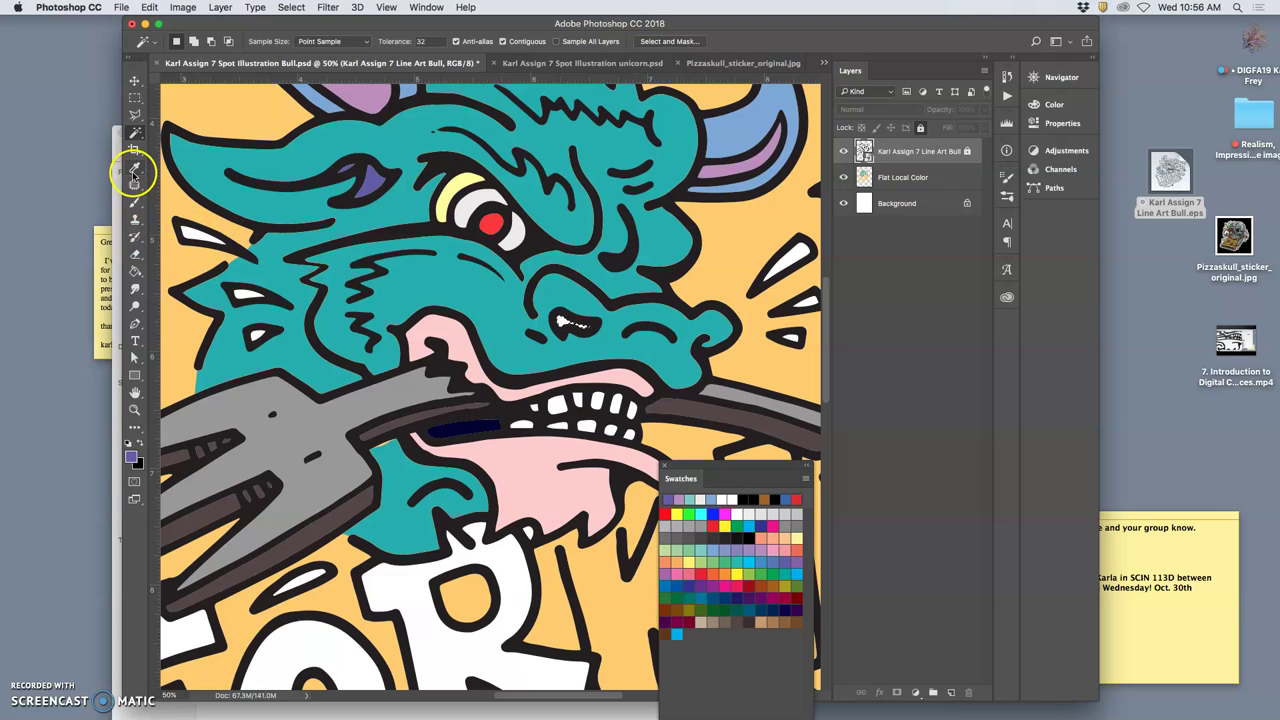
left_click(135, 274)
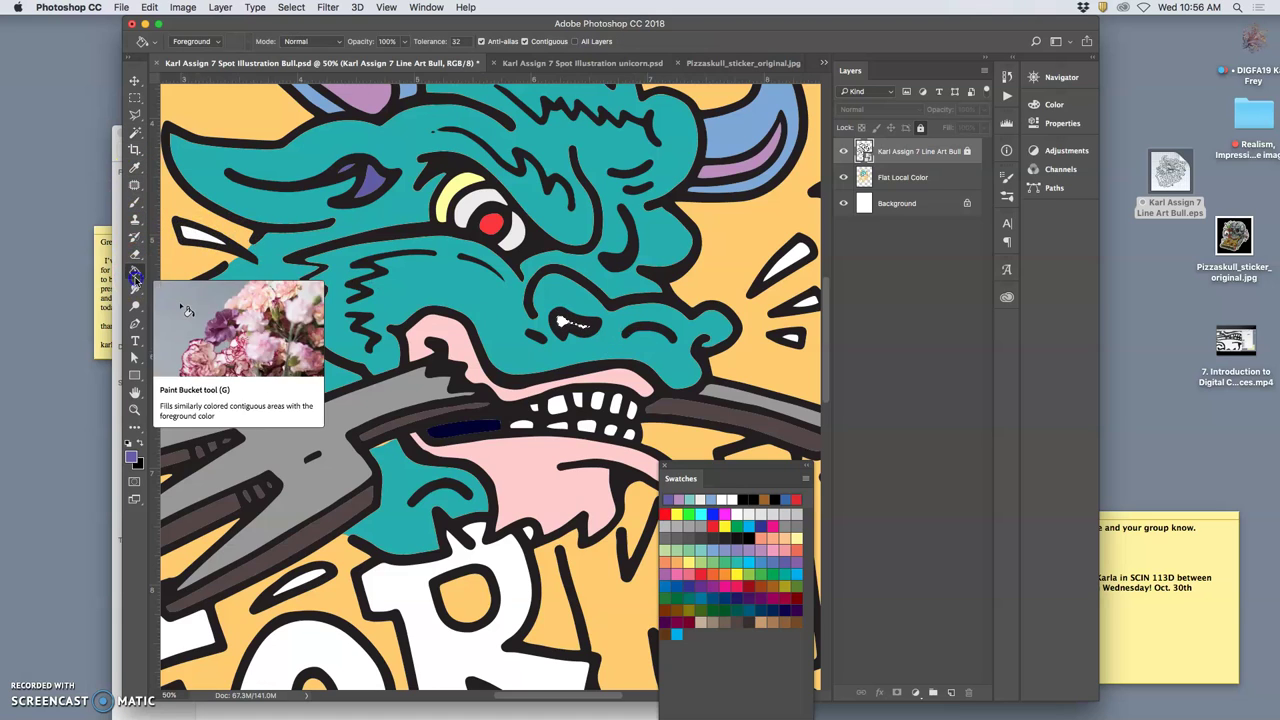
left_click(898, 177)
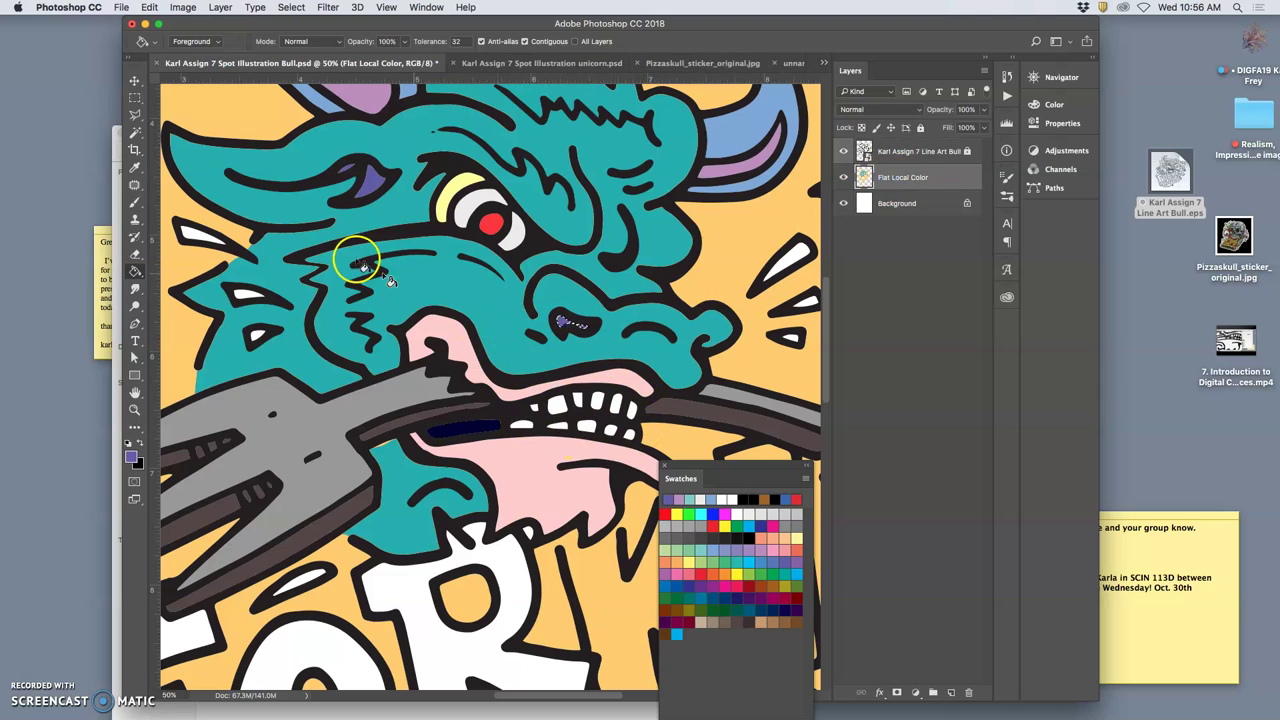
Step: Select all the bull's teeth from the line art layer with Add to selection, and fill them with light gray on Flat Local Color
left_click(134, 132)
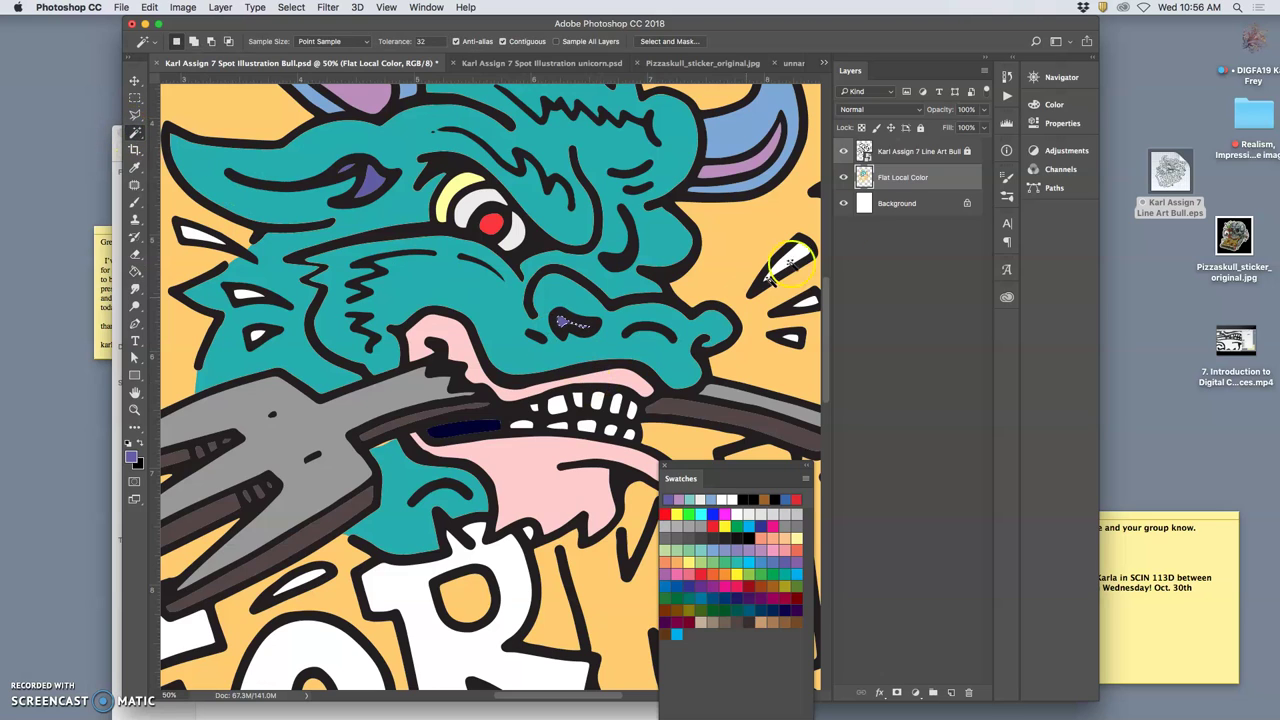
left_click(897, 151)
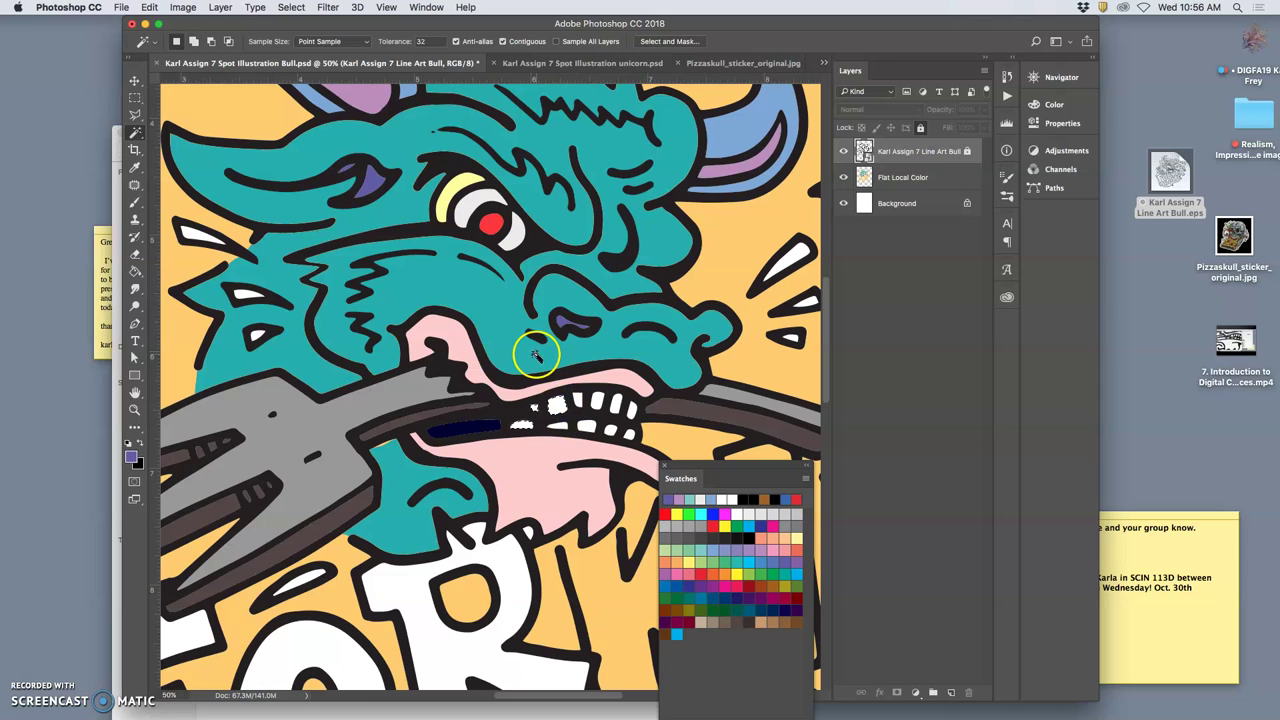
left_click(195, 42)
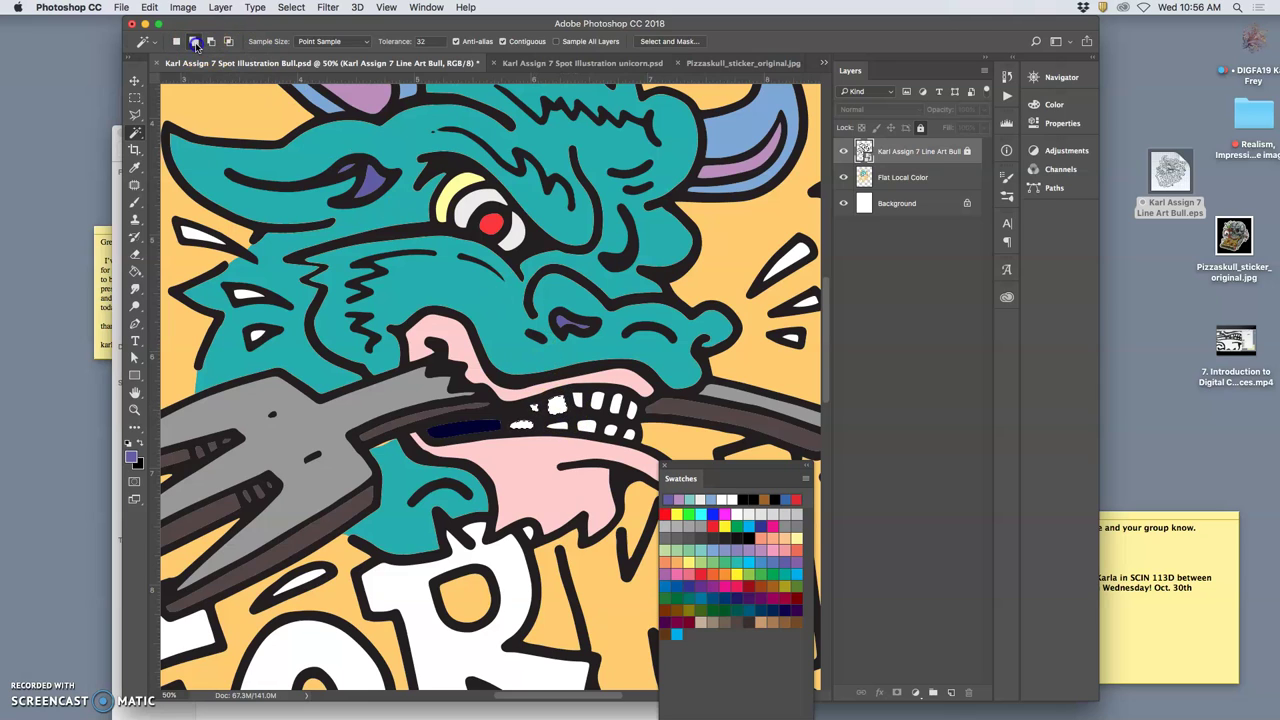
left_click(607, 426)
left_click(136, 270)
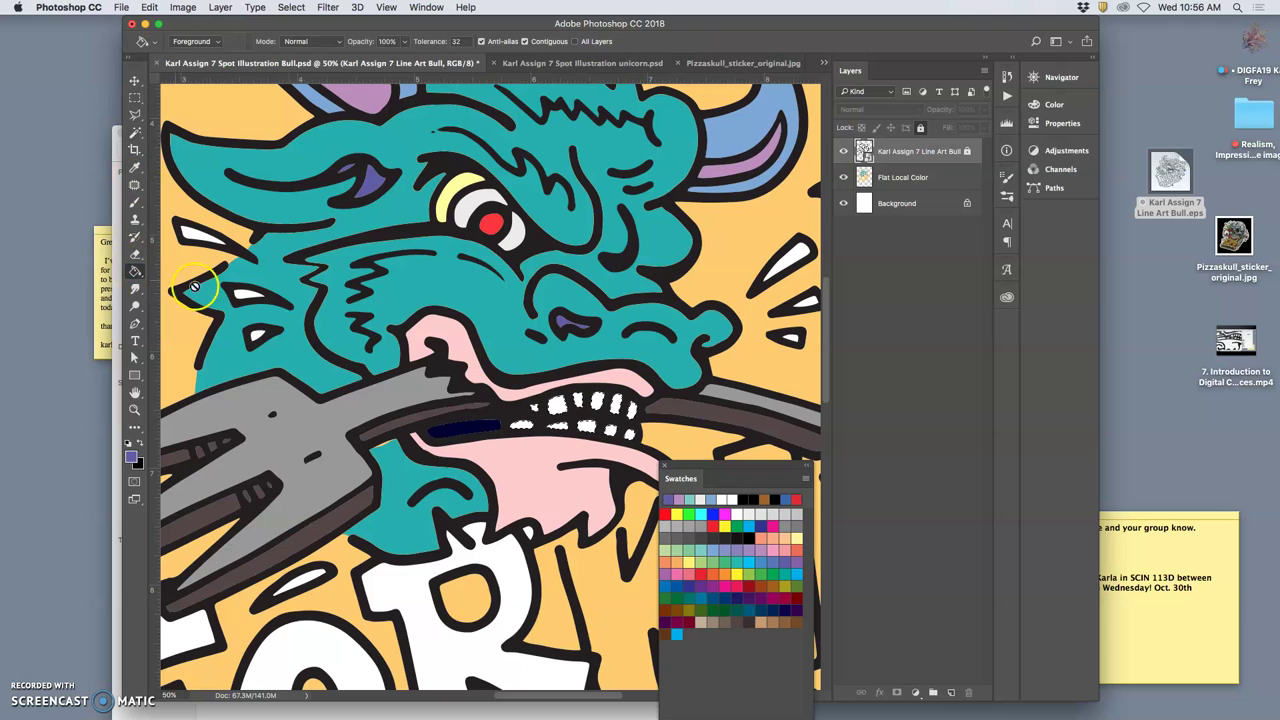
left_click(774, 513)
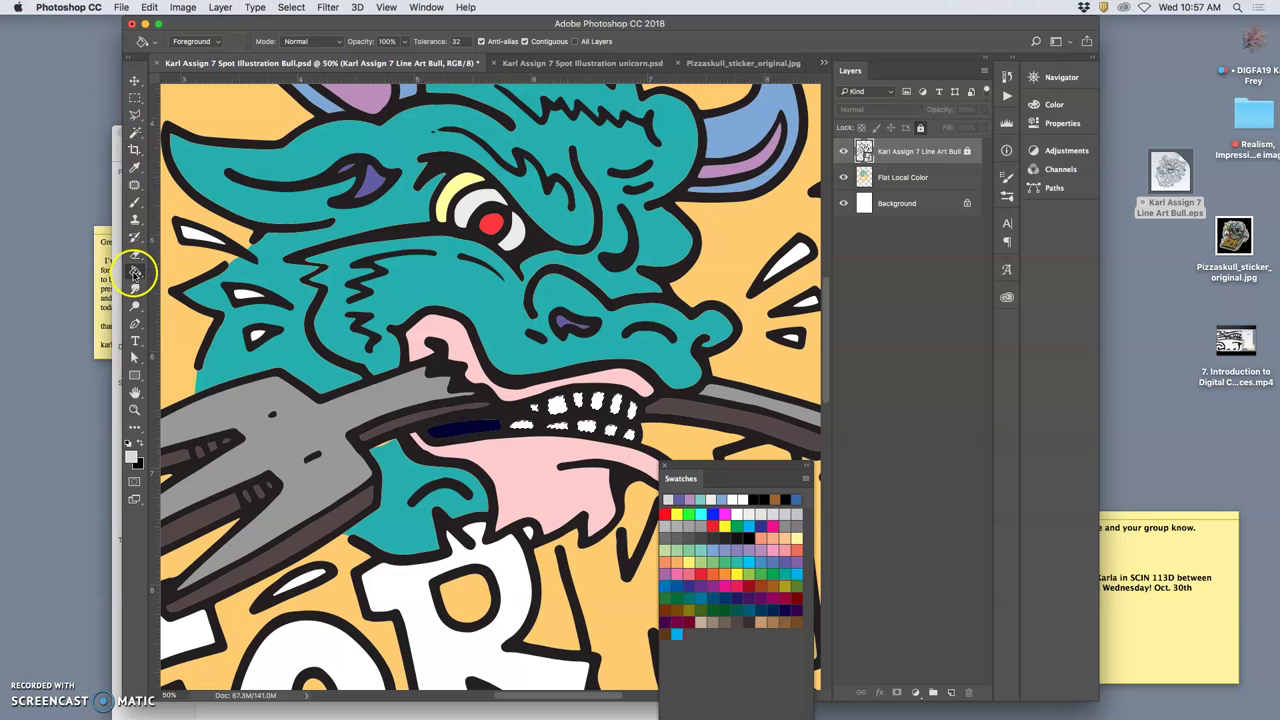
left_click(910, 177)
left_click(578, 403)
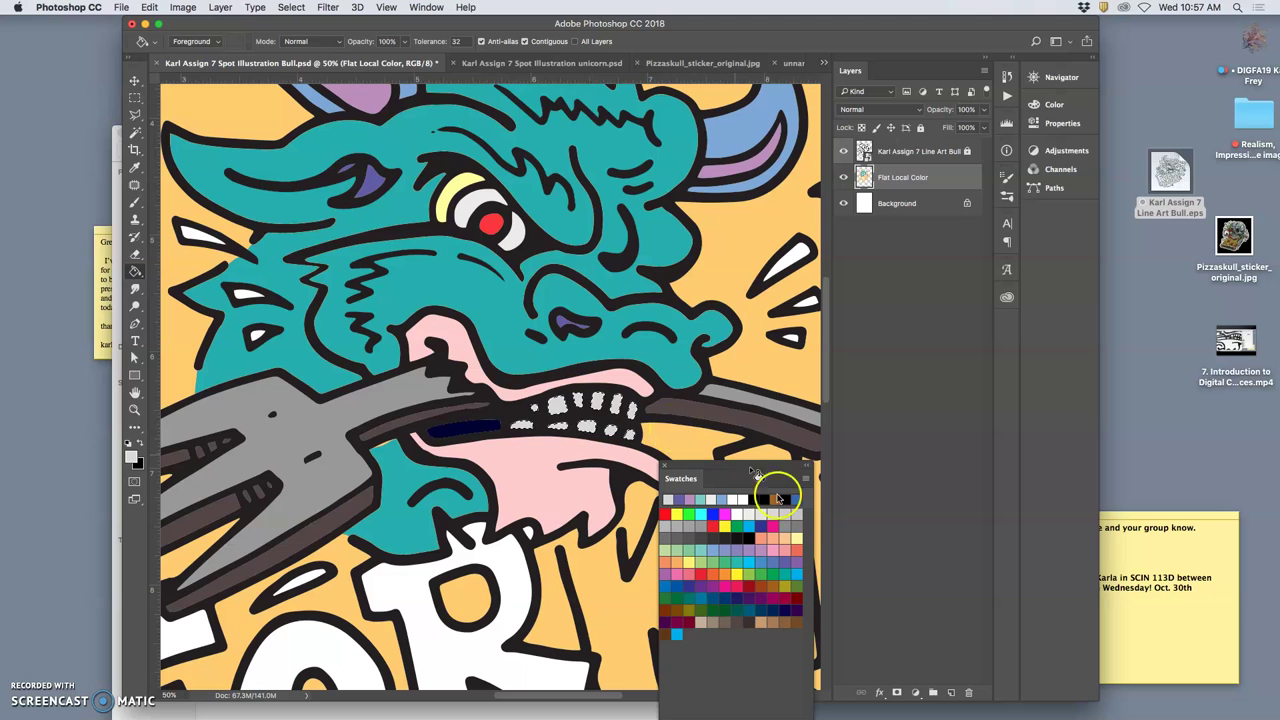
Step: Recolor the teeth on Flat Local Color with very light gray and with white, and clear the selection
left_click(713, 501)
left_click(590, 428)
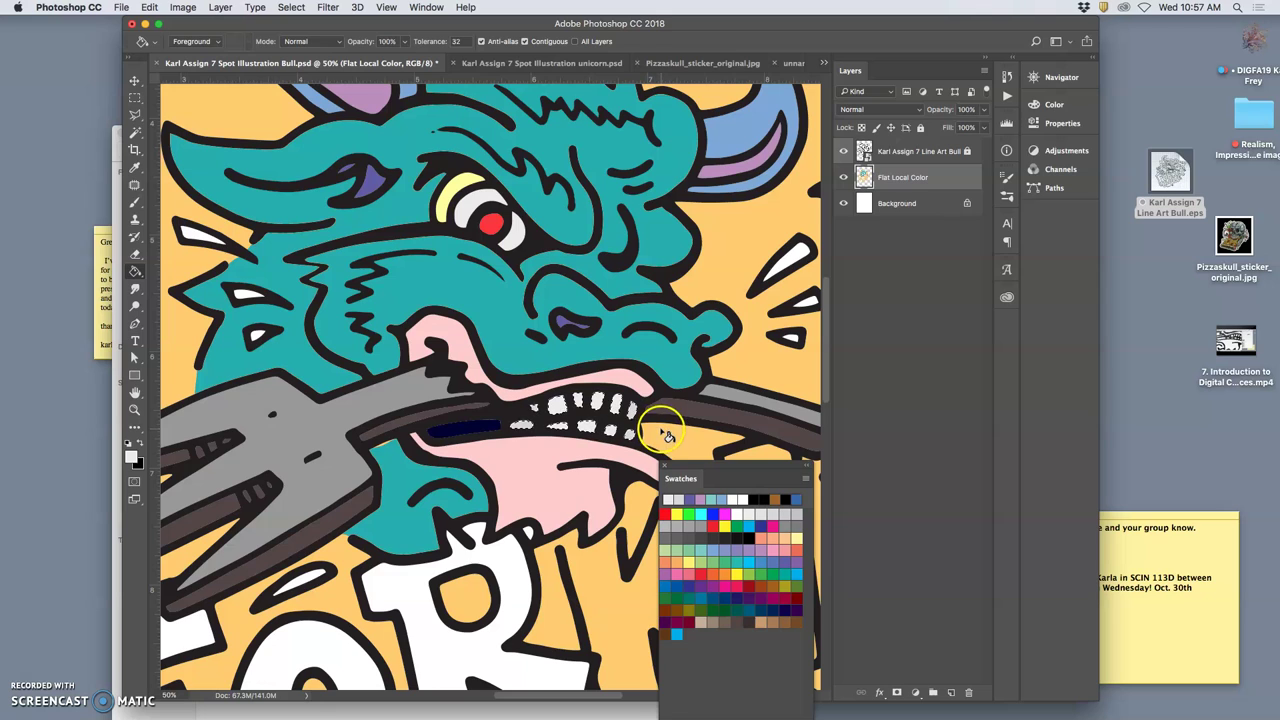
left_click(610, 405)
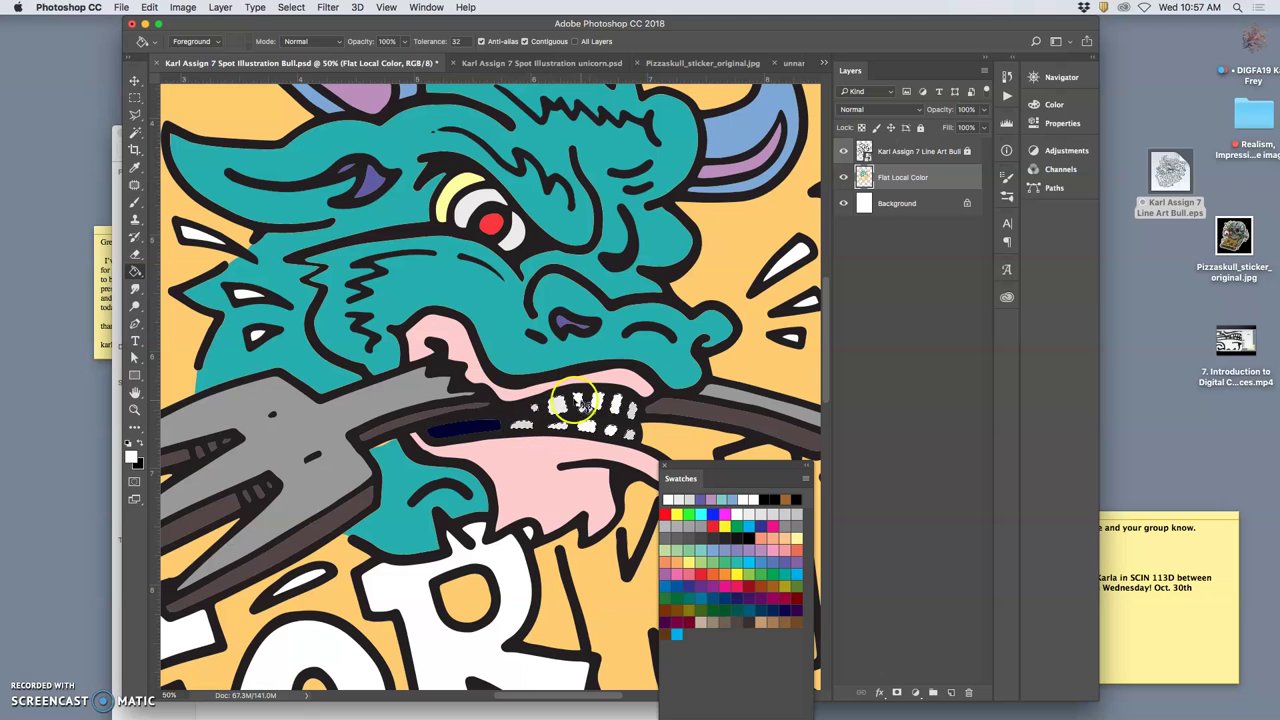
key("super+d")
left_click(630, 430)
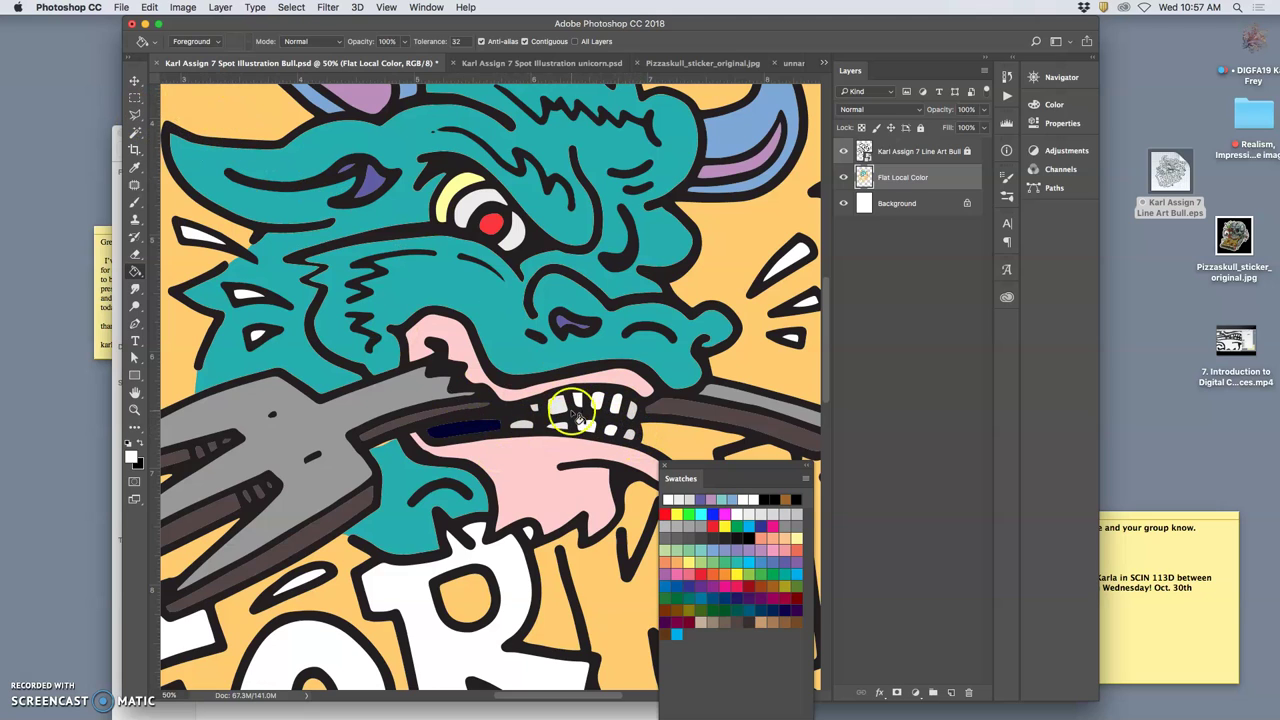
scroll(478, 460, "down", 3)
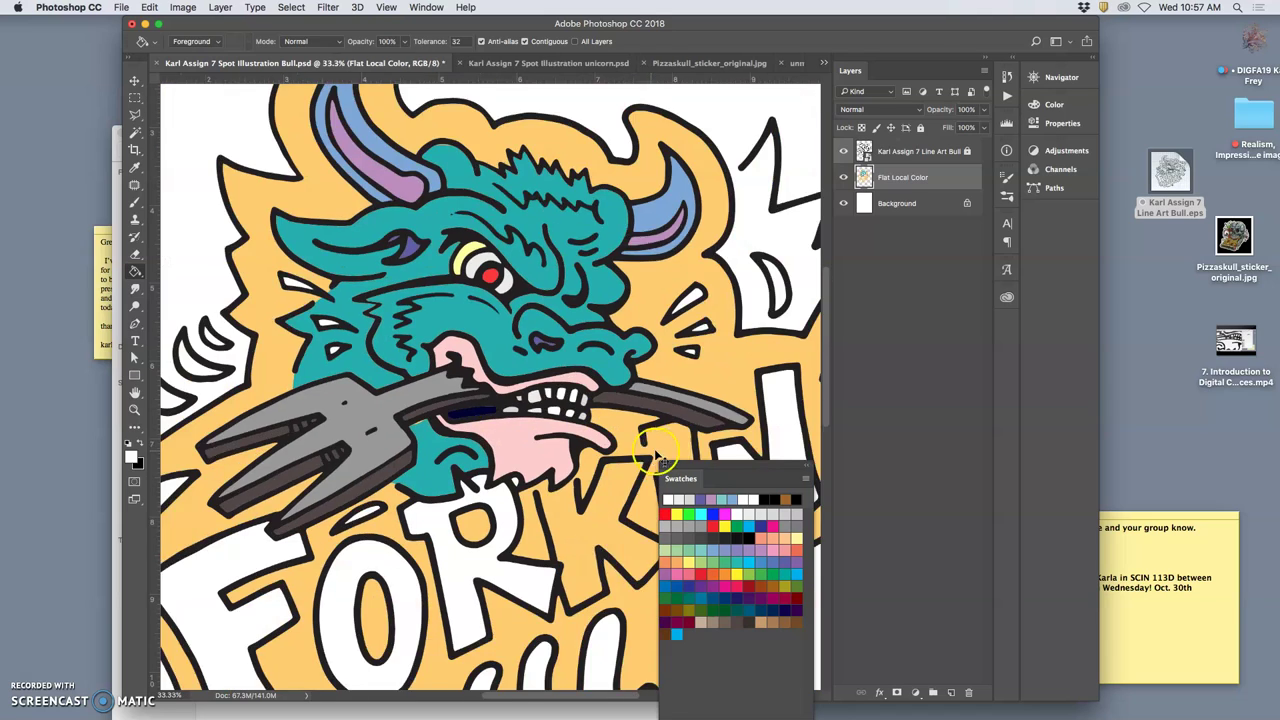
scroll(671, 443, "up", 1)
key("super+minus")
key("super+minus")
key("super+minus")
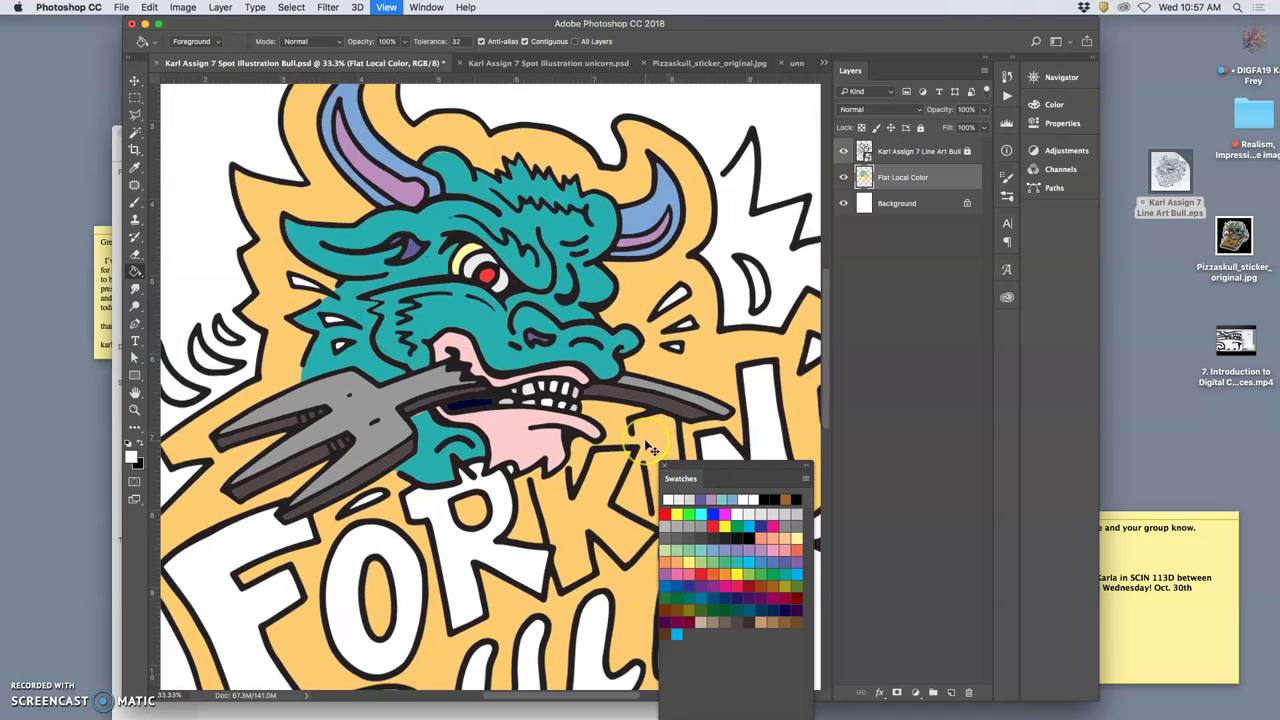
key("super+plus")
key("super+plus")
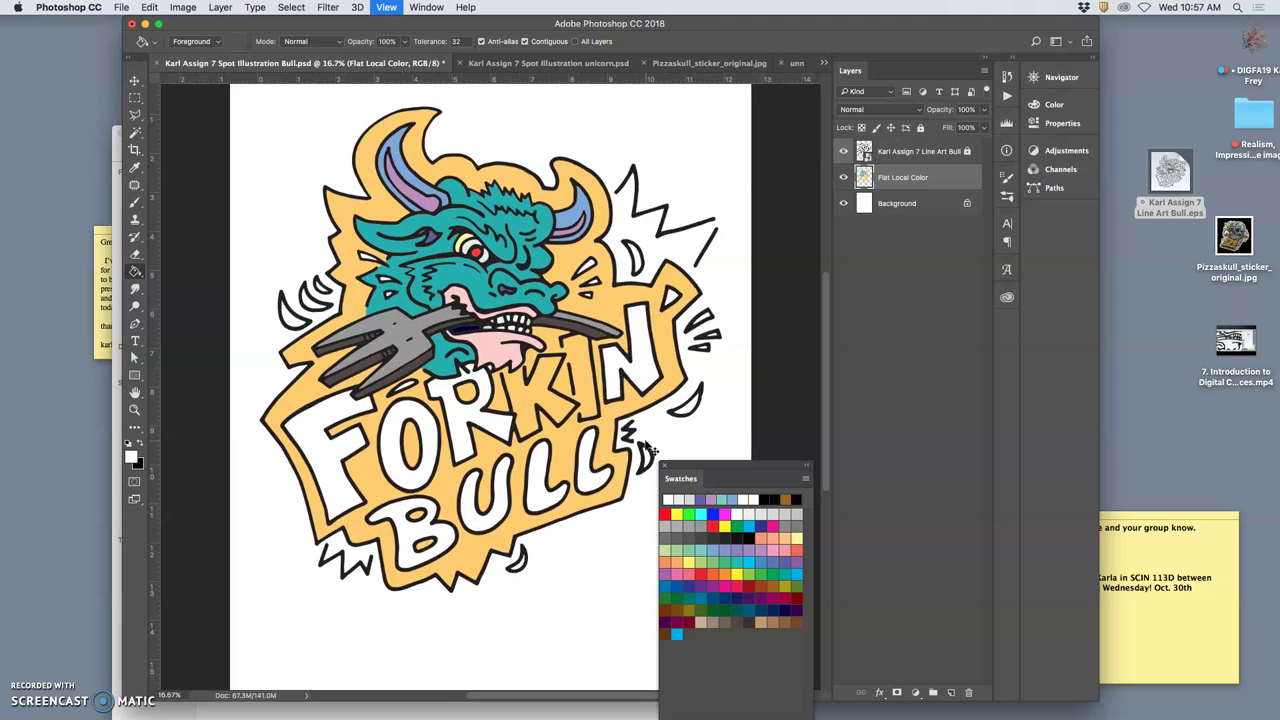
left_click(540, 298)
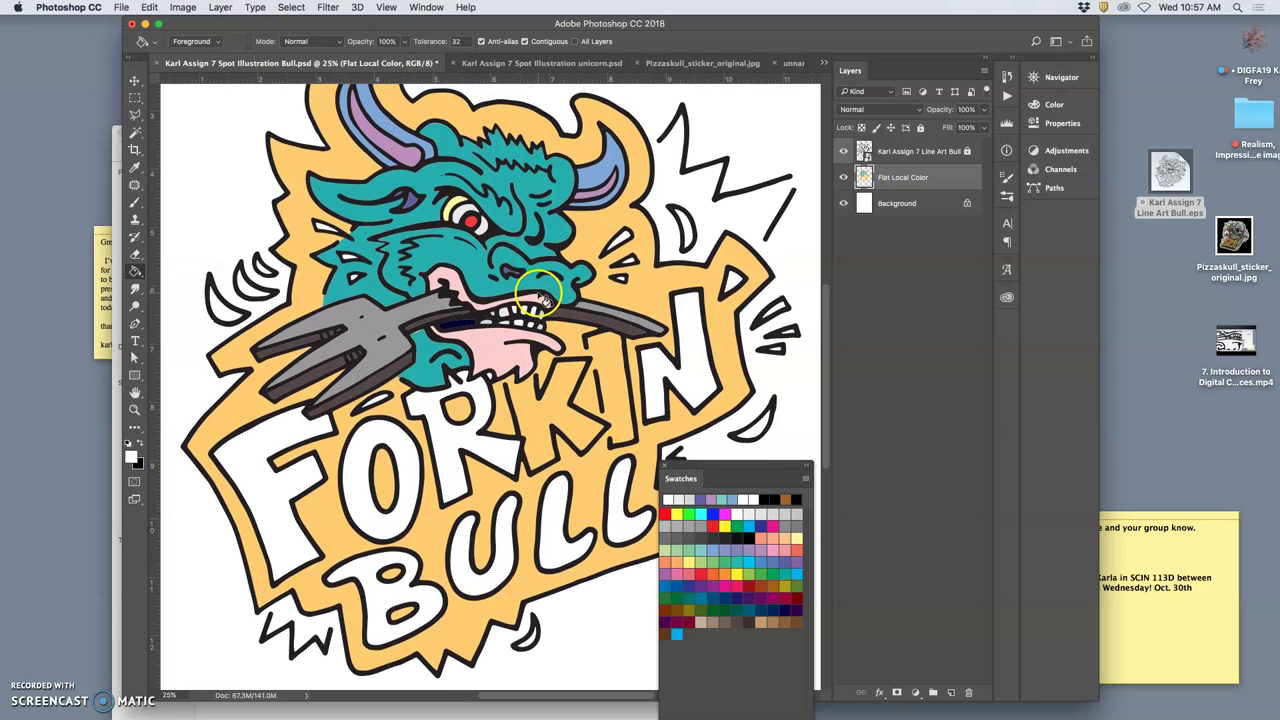
Step: Select the small white accent marks behind the bull's head, on its neck and below the fork from the line art layer with the Magic Wand
left_click(864, 150)
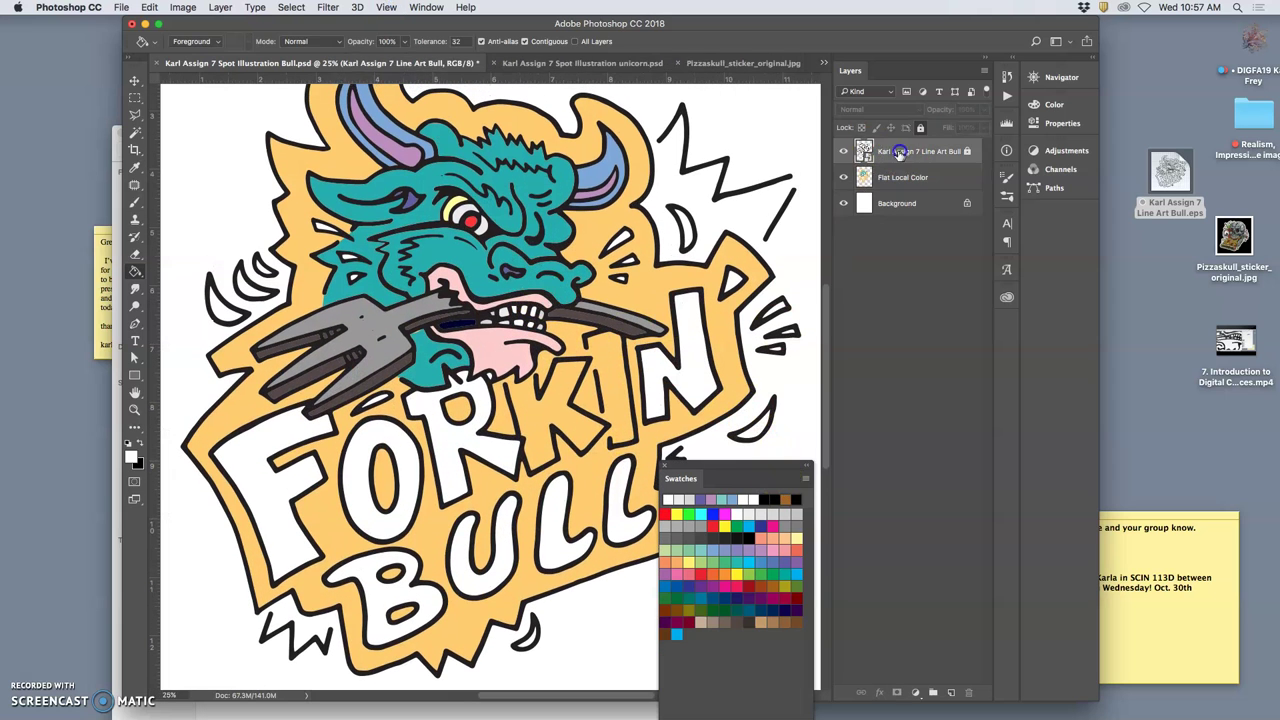
left_click(135, 133)
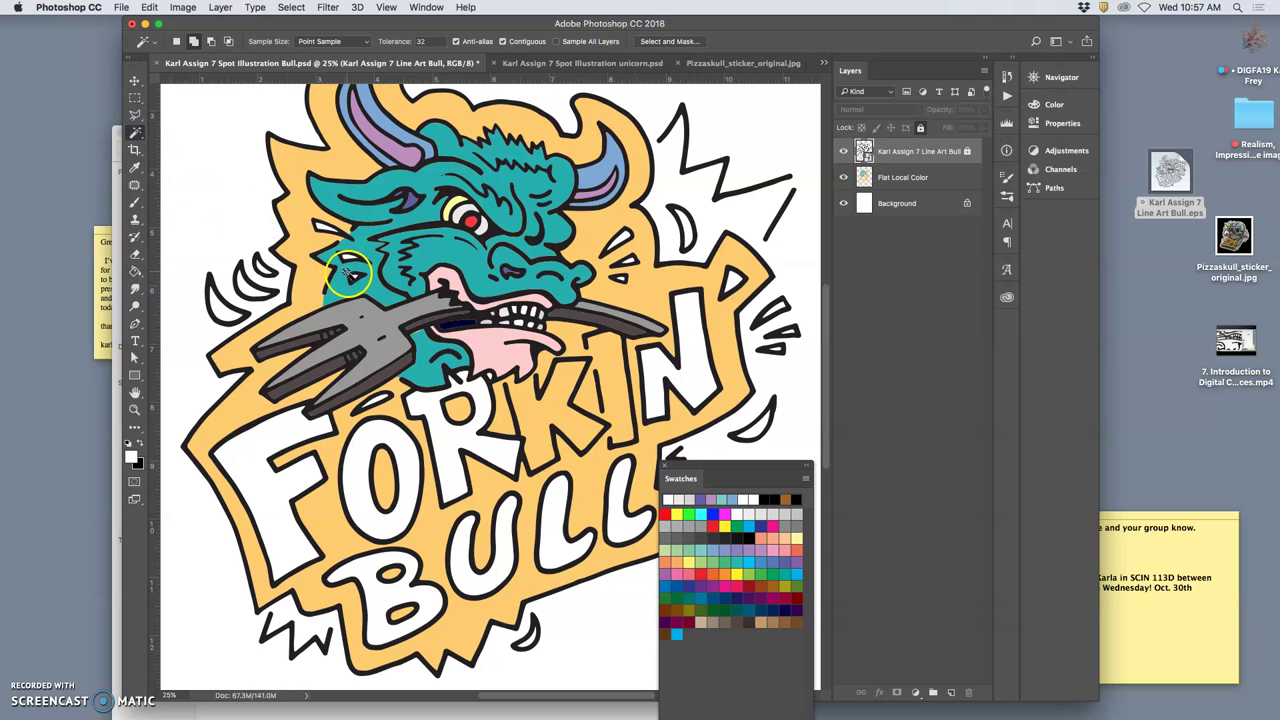
key("super+plus")
key("super+plus")
scroll(337, 365, "left", 10)
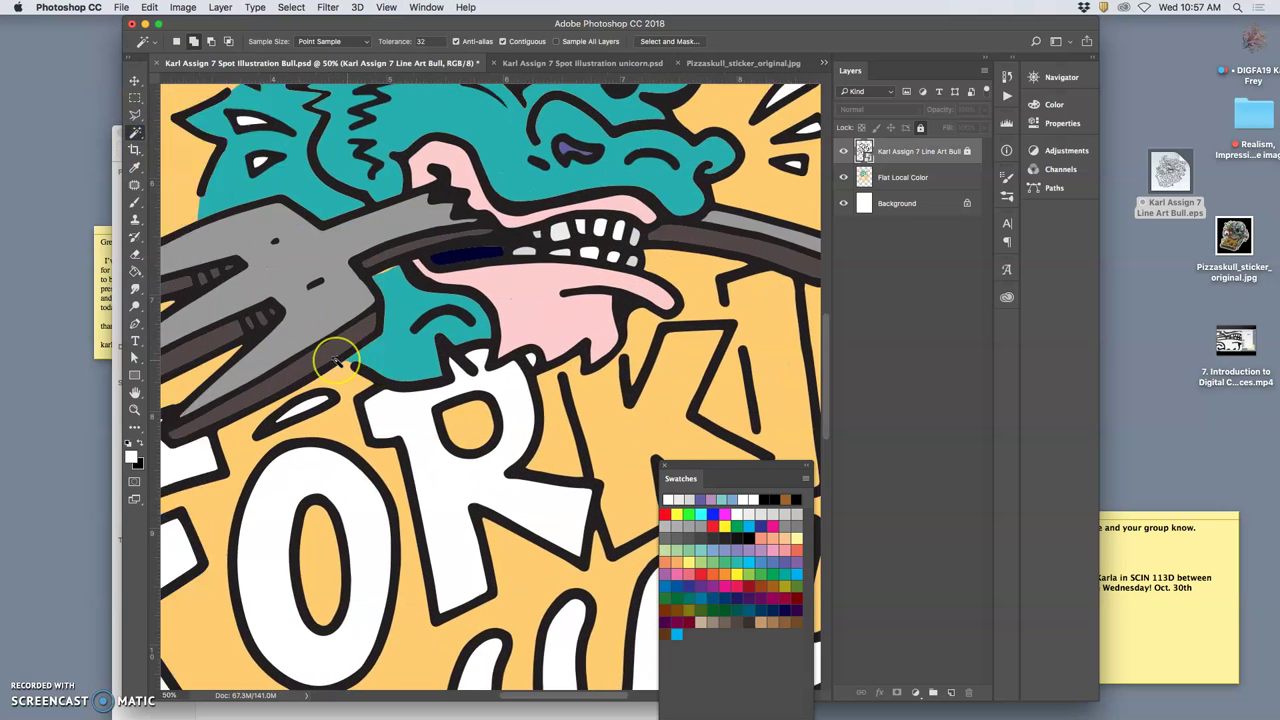
scroll(337, 365, "up", 3)
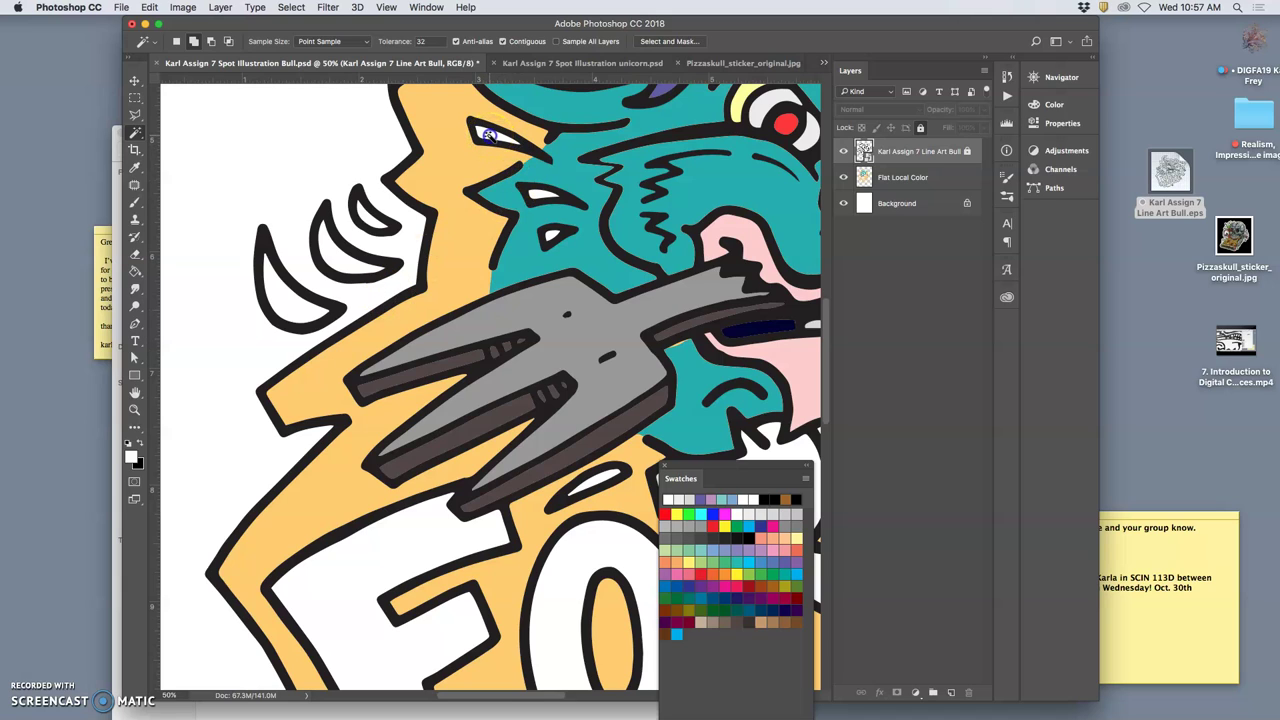
left_click(542, 195)
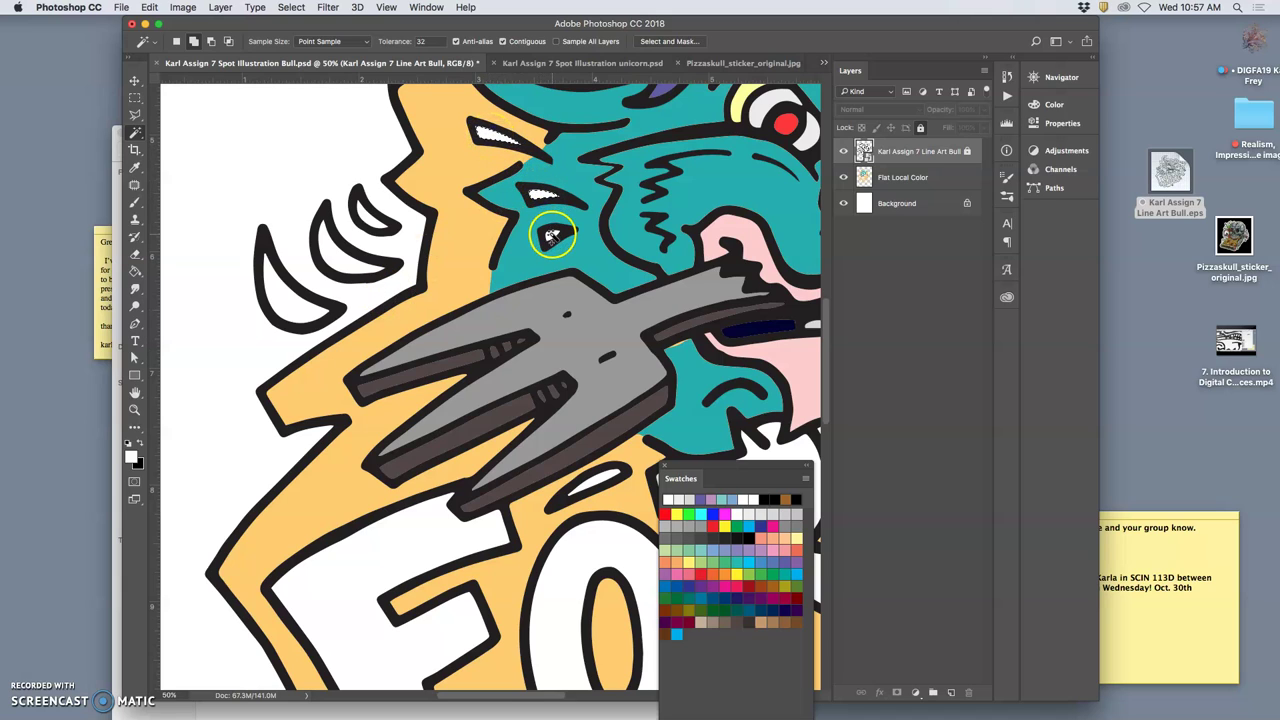
left_click(600, 482)
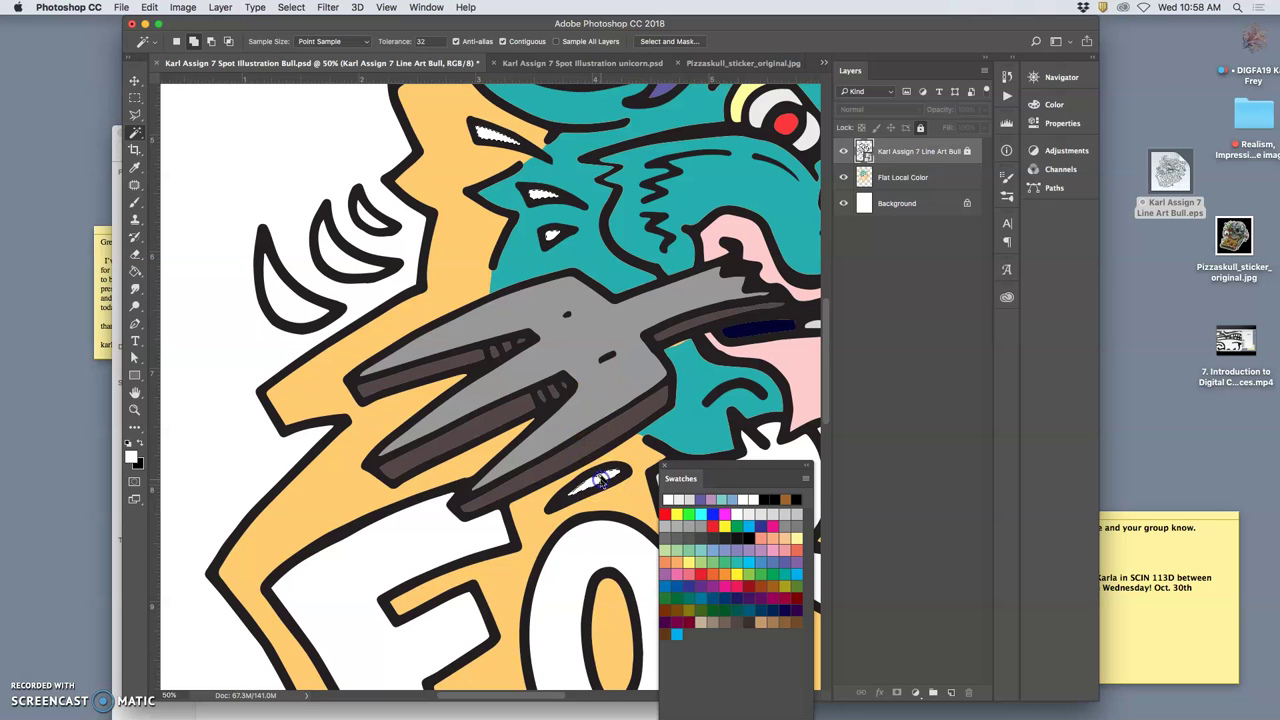
Step: Add the three white accent marks in front of the bull's snout to the selection
scroll(600, 482, "right", 10)
left_click(650, 207)
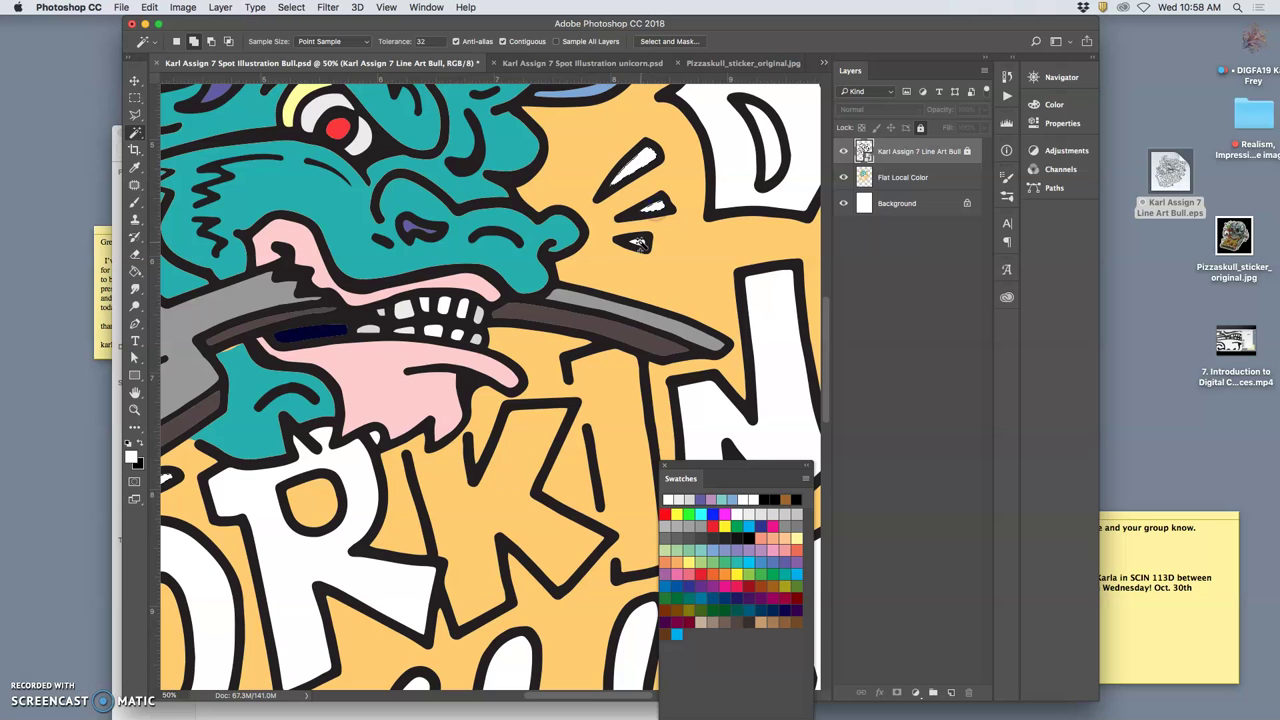
scroll(648, 300, "right", 10)
scroll(629, 327, "down", 3)
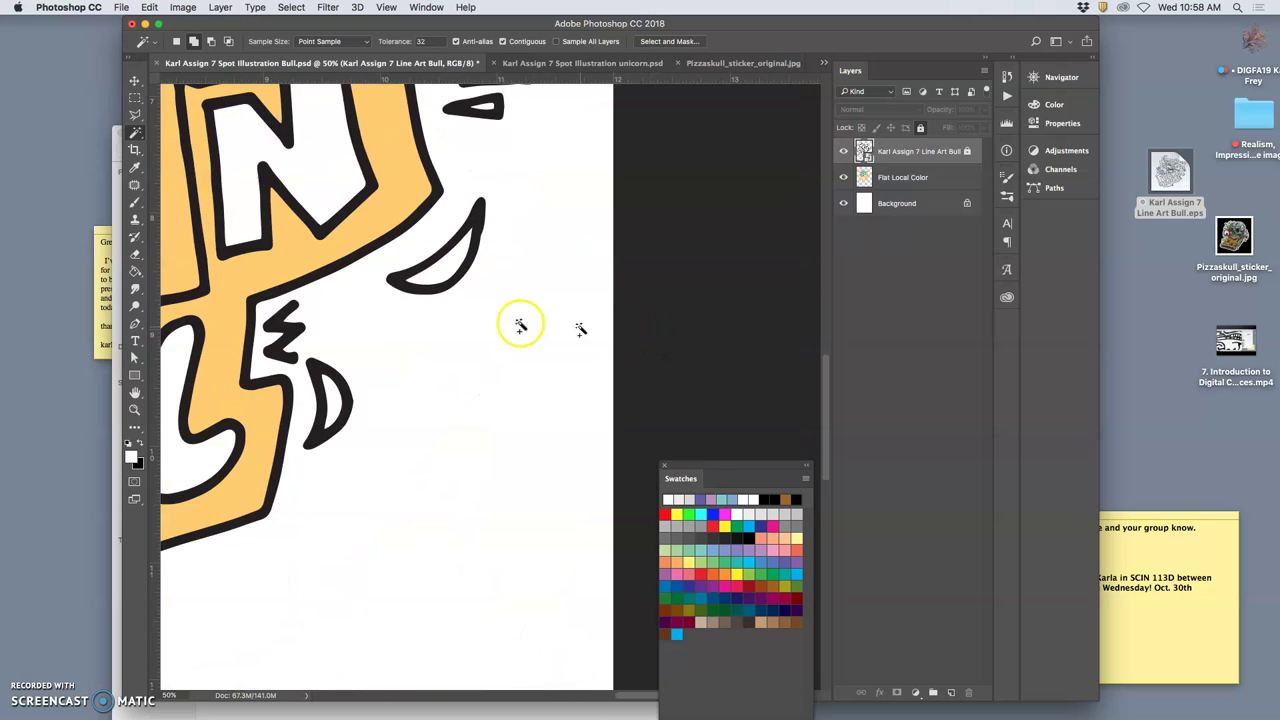
scroll(517, 324, "left", 10)
scroll(515, 324, "down", 5)
scroll(512, 325, "up", 10)
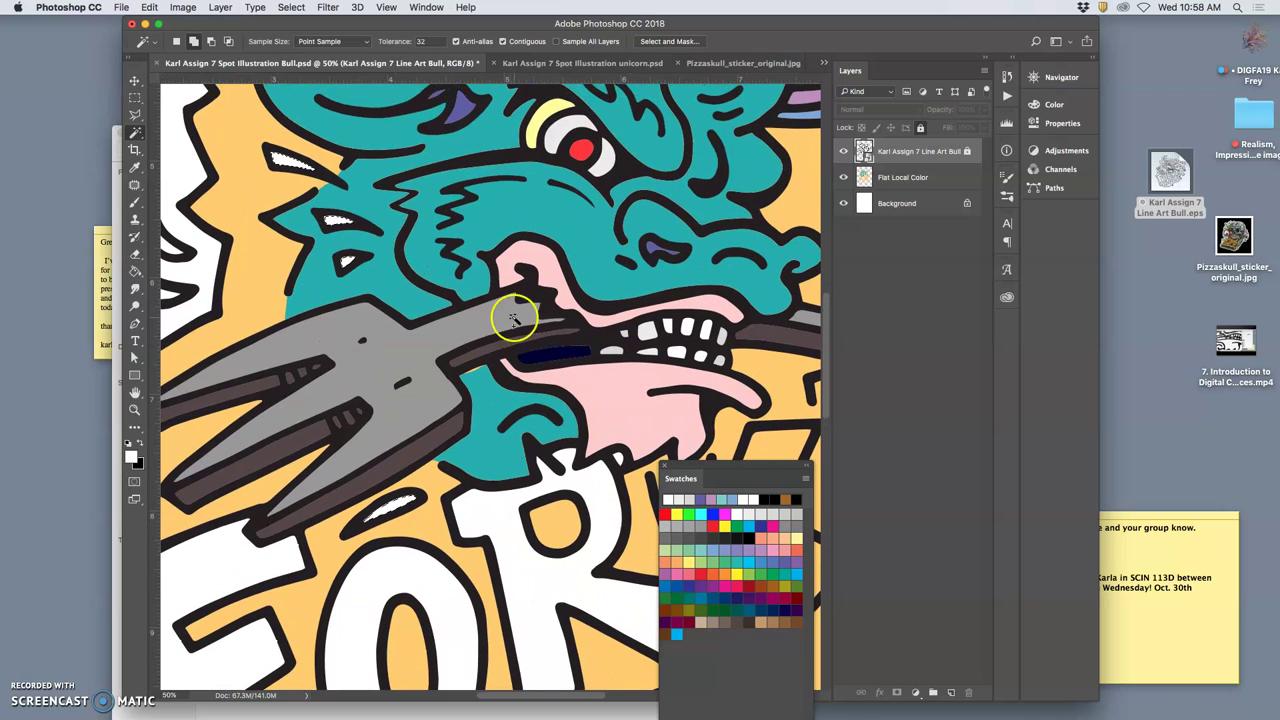
Step: Fill the selected accent marks on both sides of the bull's head with coral red on the Flat Local Color layer
left_click(895, 178)
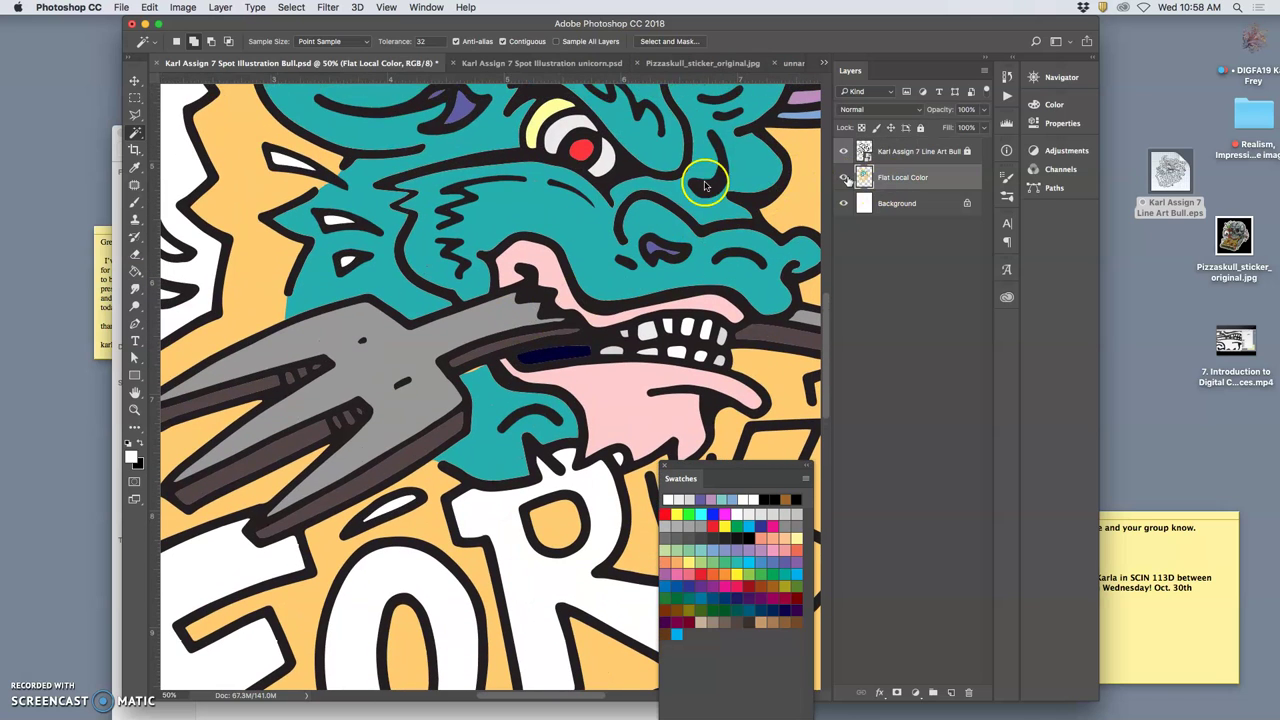
left_click(135, 271)
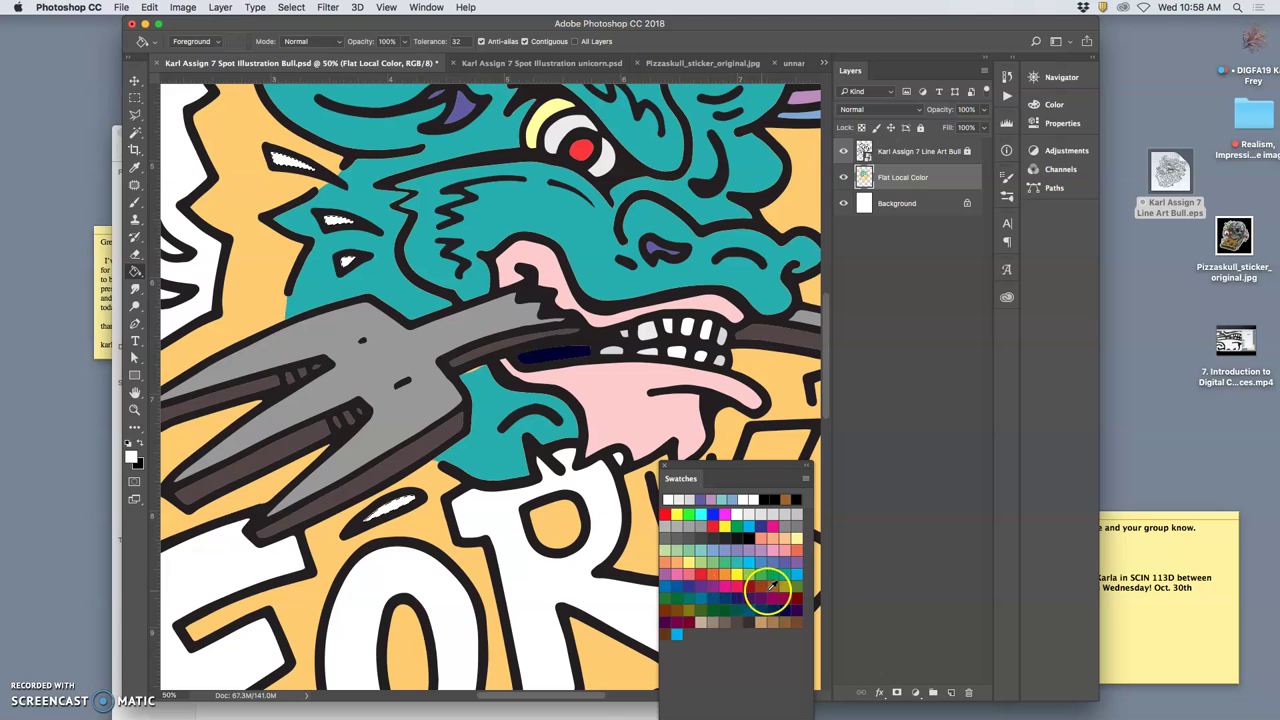
left_click(797, 550)
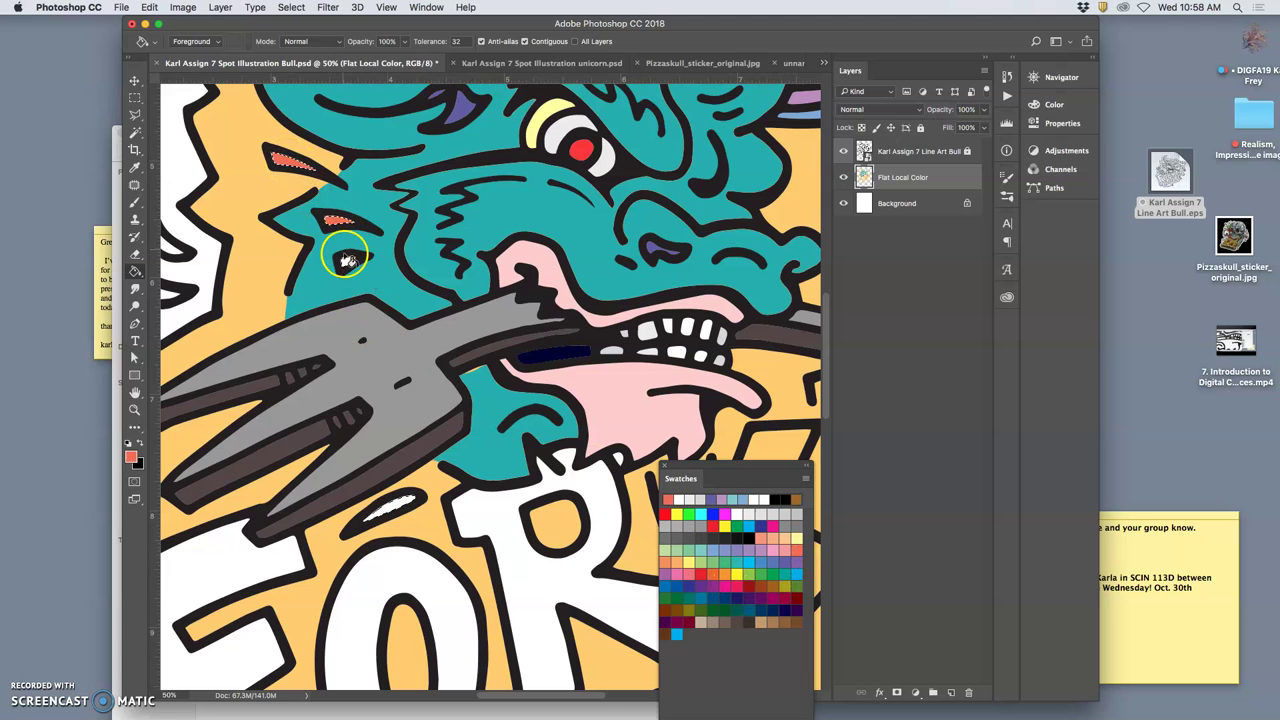
scroll(470, 255, "right", 10)
left_click(533, 188)
left_click(548, 230)
left_click(538, 262)
scroll(494, 320, "left", 3)
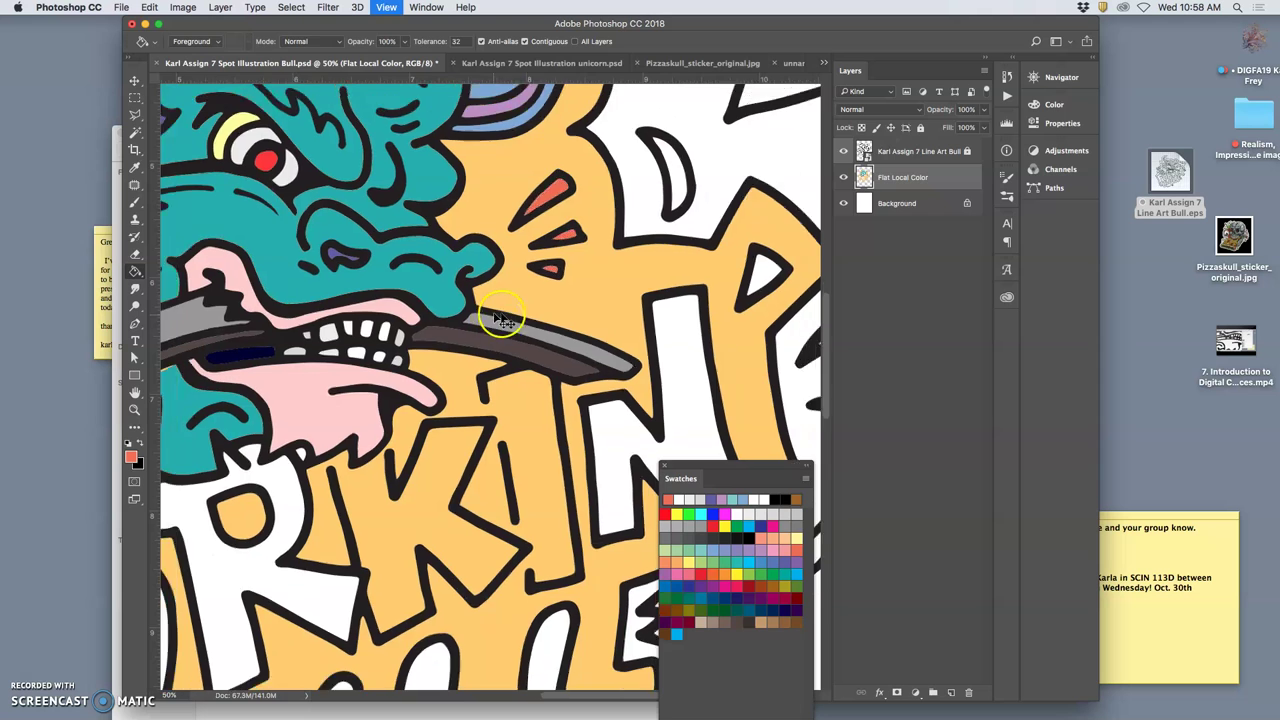
Step: Select the white crescents behind the bull's head from the line art layer with the Magic Wand, using Add to selection
key("super+minus")
key("super+minus")
key("super+minus")
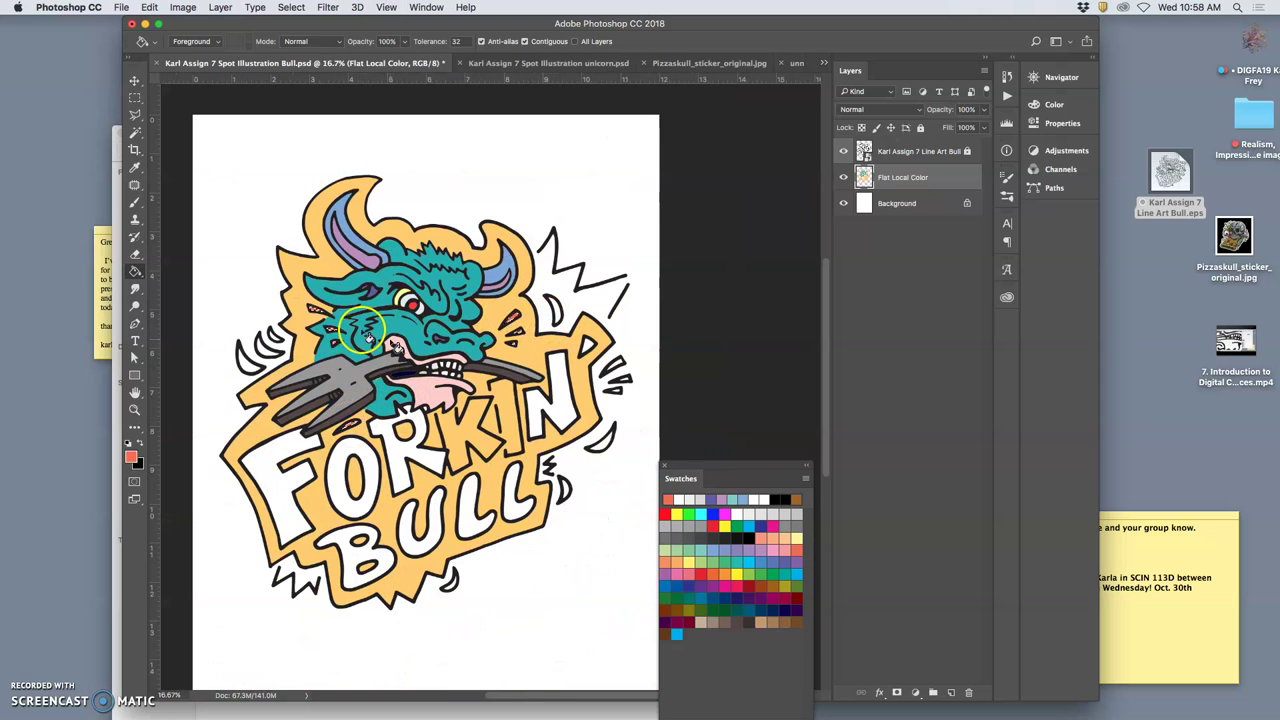
left_click(907, 152)
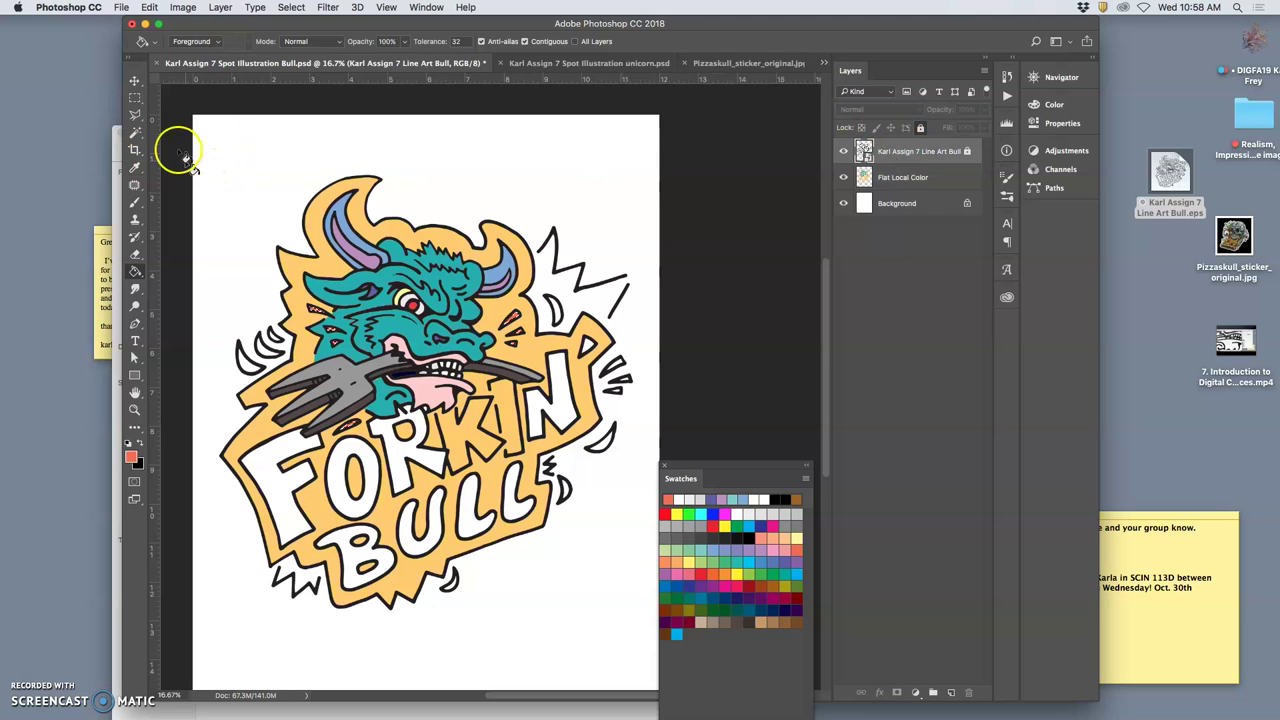
left_click(134, 132)
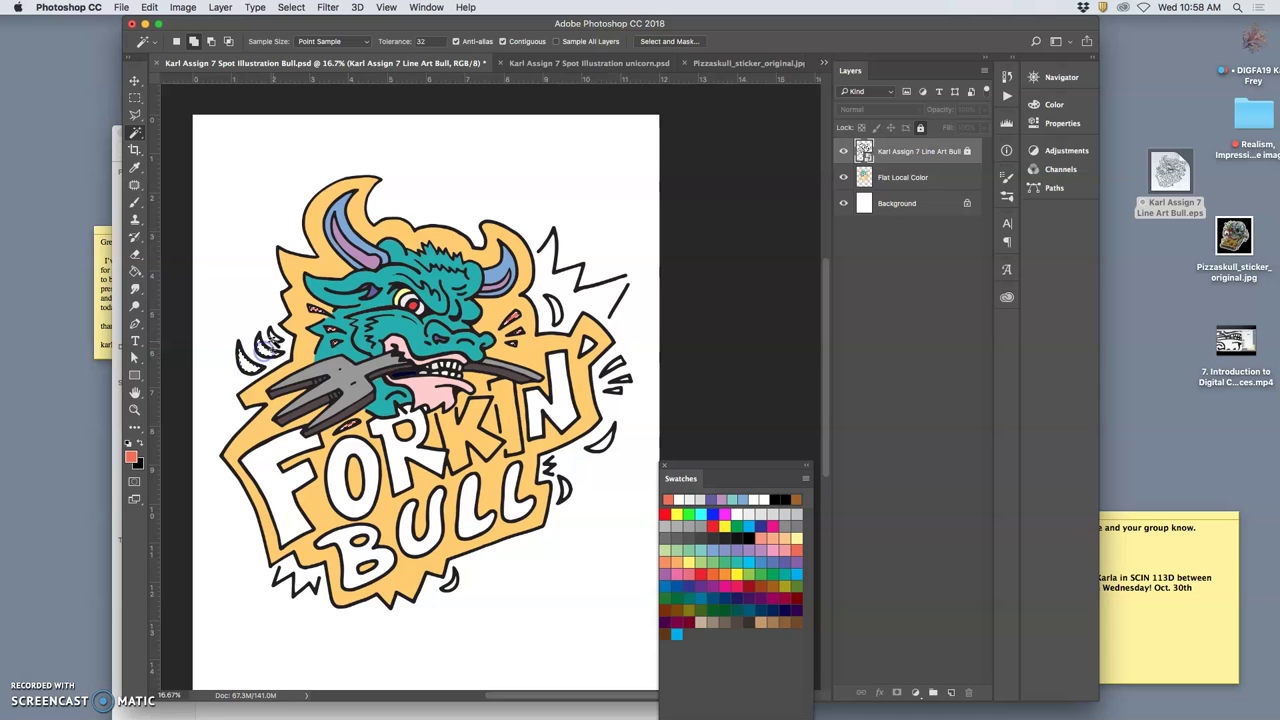
left_click(410, 348)
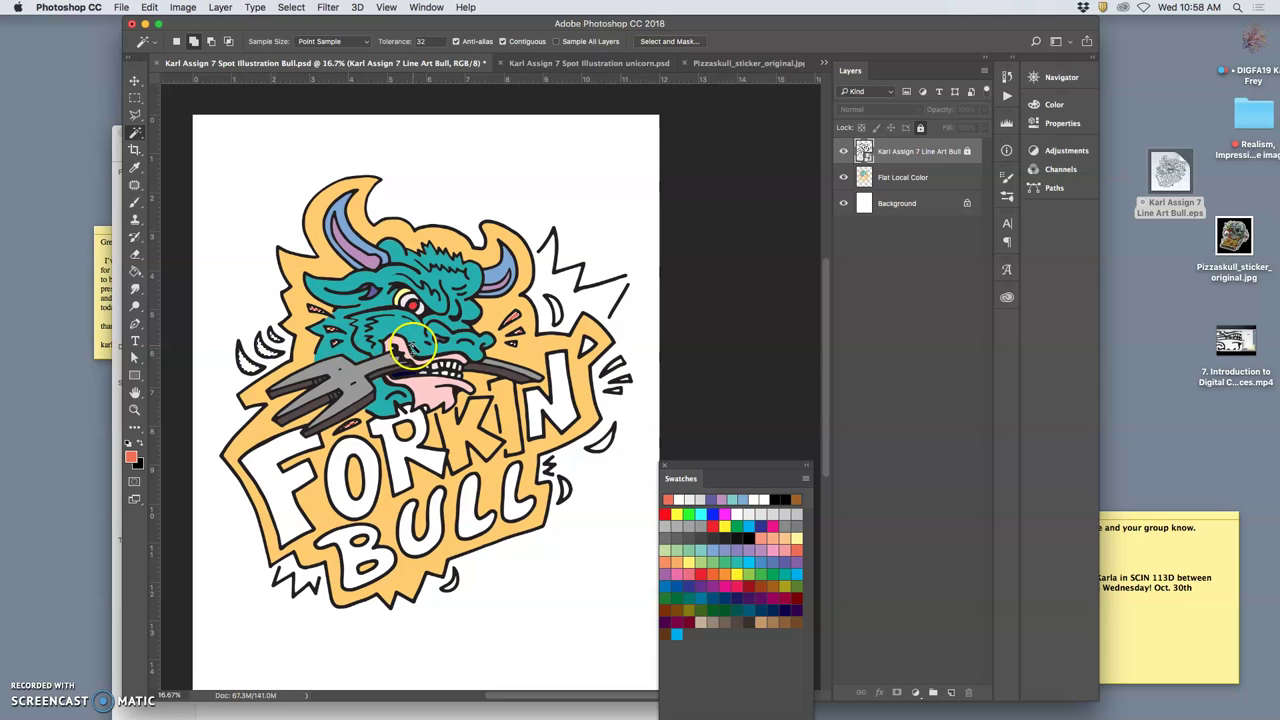
left_click(195, 42)
Step: Add the remaining white crescents and accent marks outside the orange shape, beside and below the lettering, to the selection
left_click(562, 318)
left_click(573, 336)
left_click(588, 345)
left_click(605, 432)
left_click(571, 494)
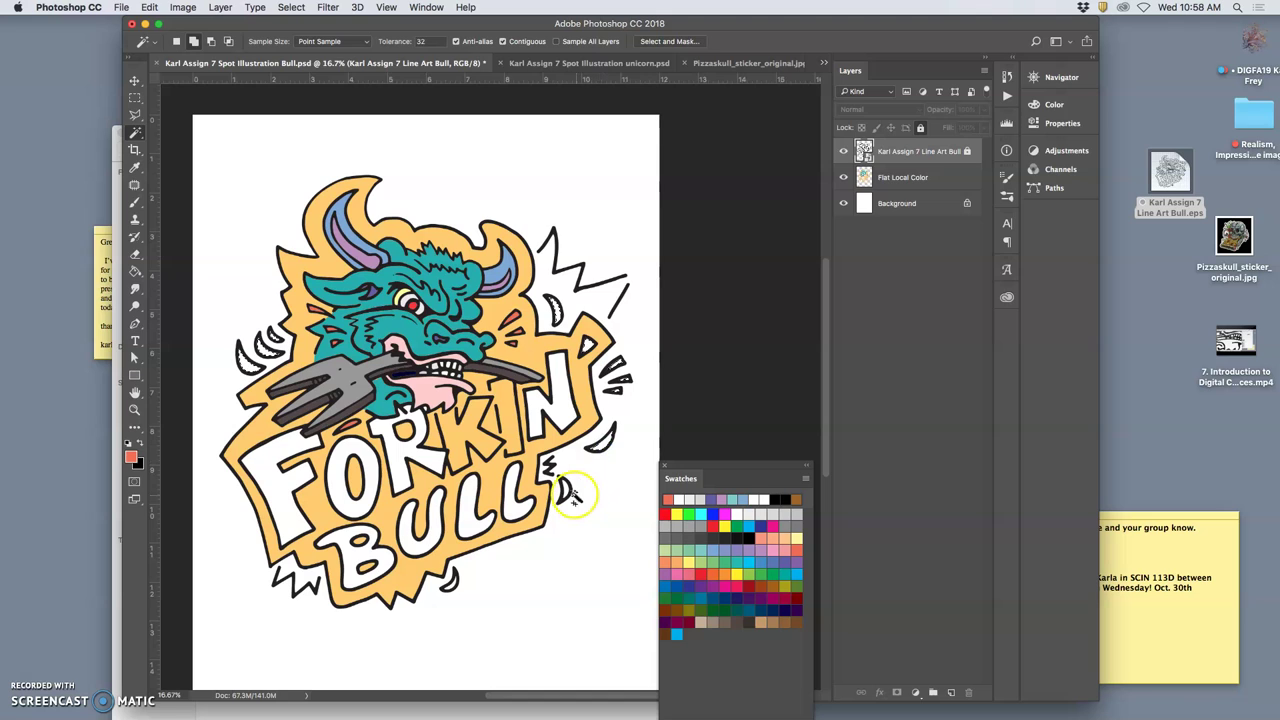
left_click(455, 582)
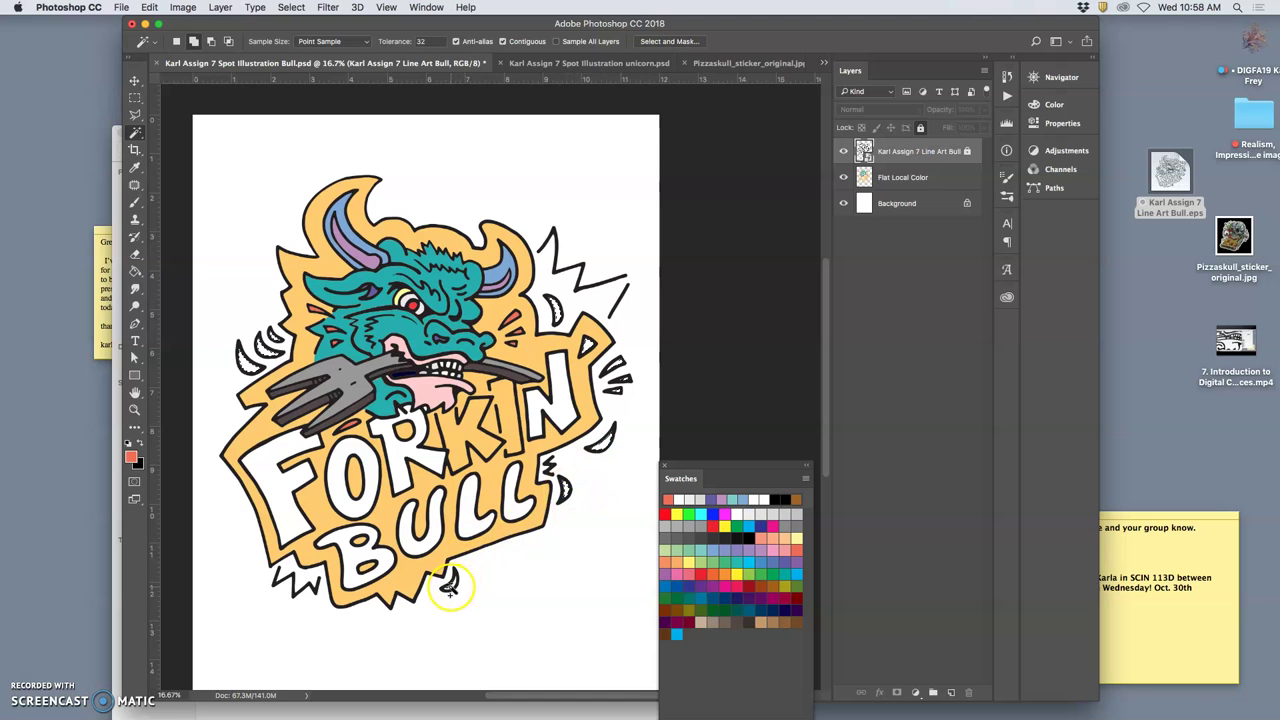
left_click(328, 588)
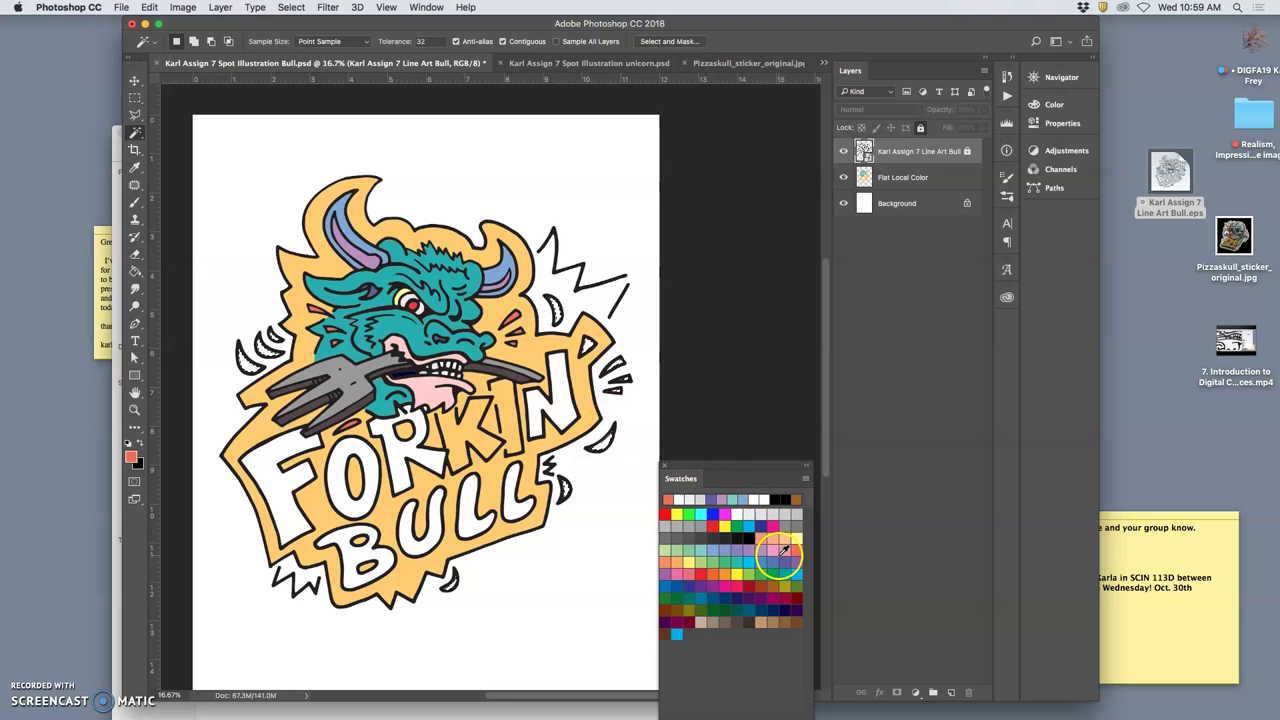
Step: Fill the selected outer crescents and accent marks with pink on Flat Local Color, and clear the selection
left_click(781, 549)
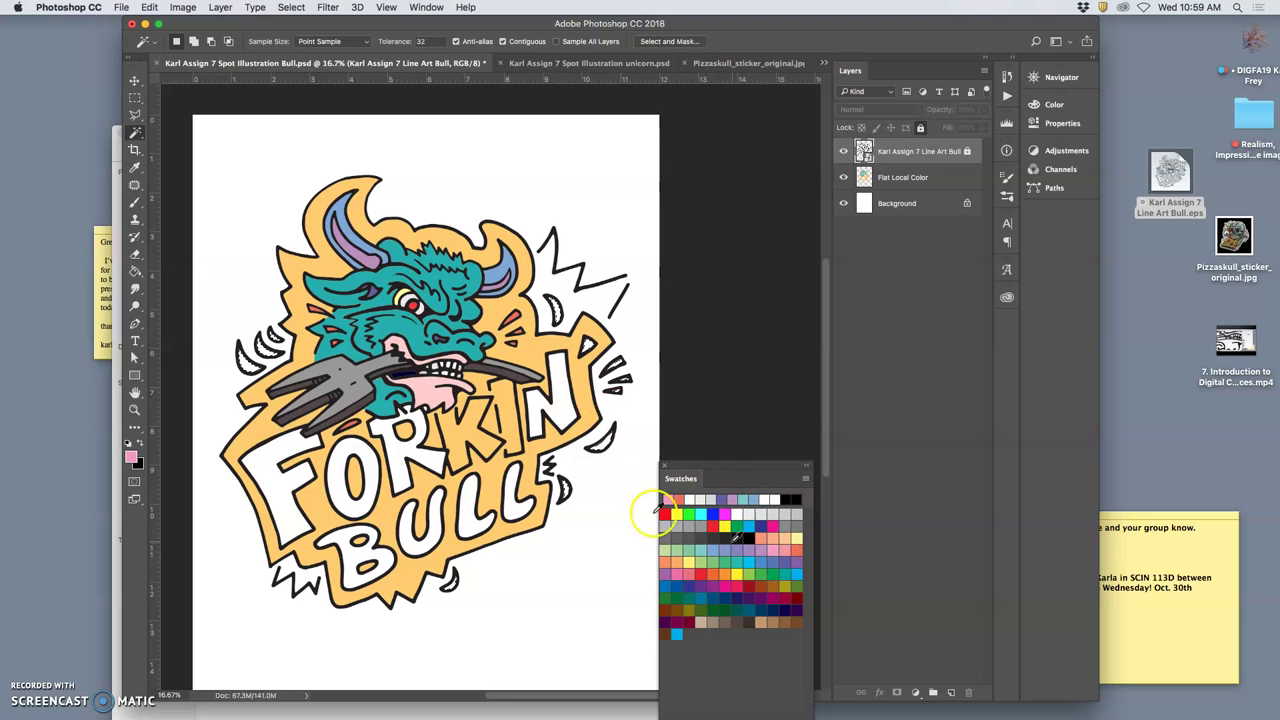
left_click(135, 272)
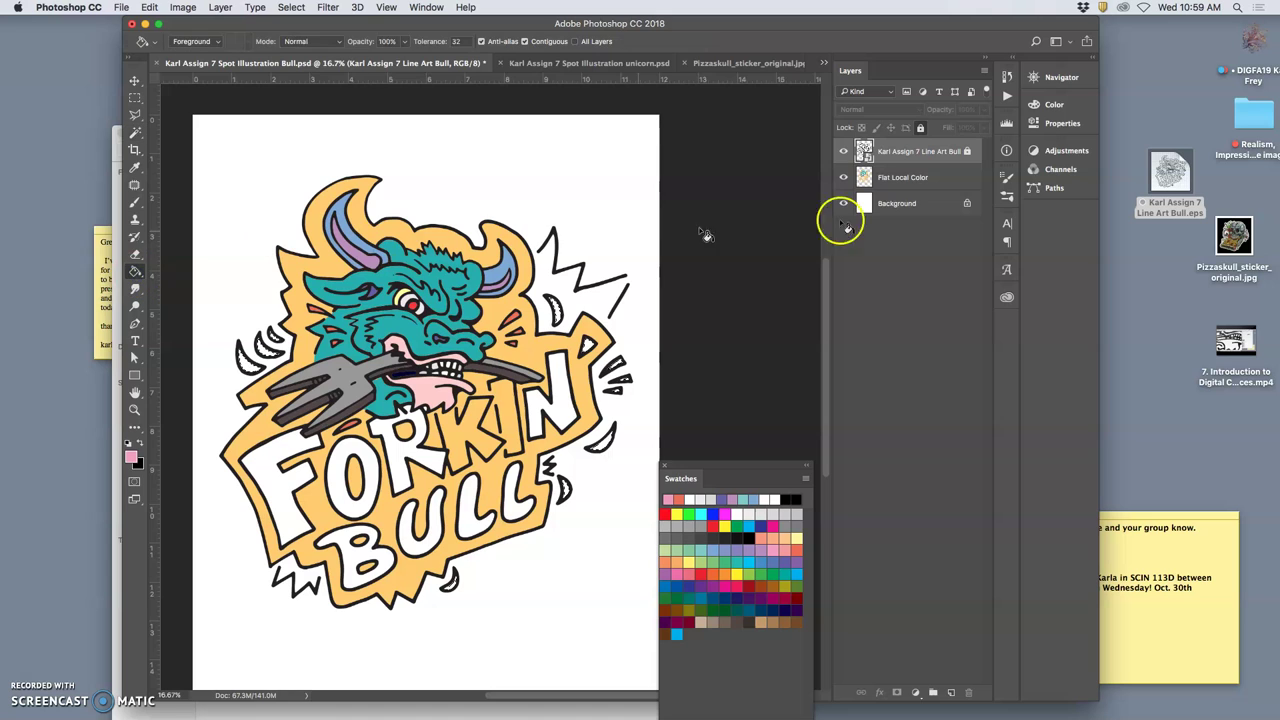
left_click(912, 182)
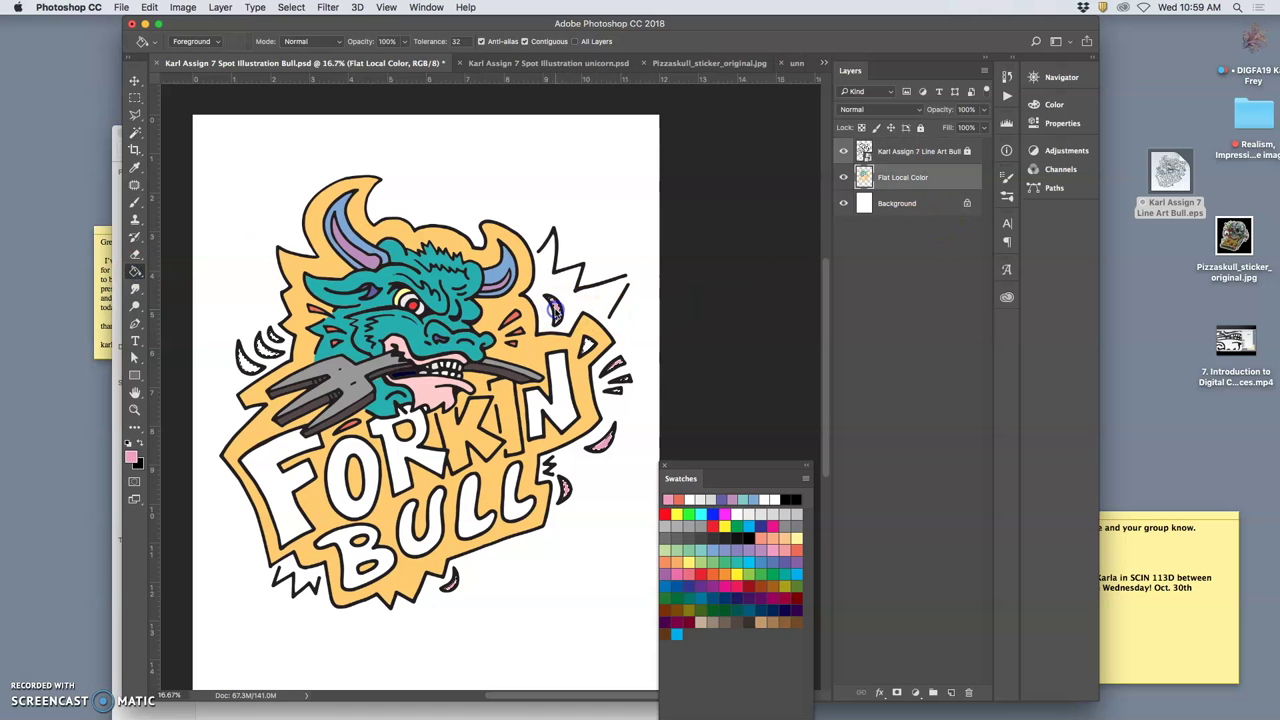
left_click(248, 366)
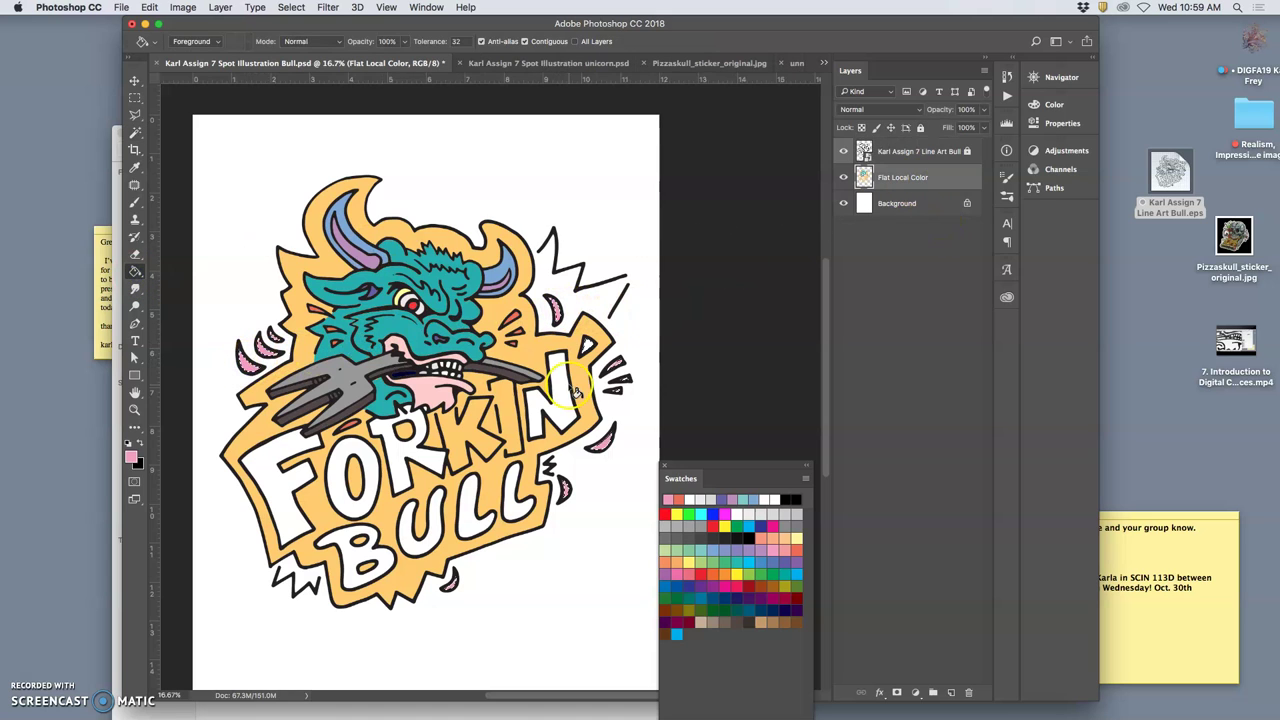
left_click(743, 306)
left_click(504, 420)
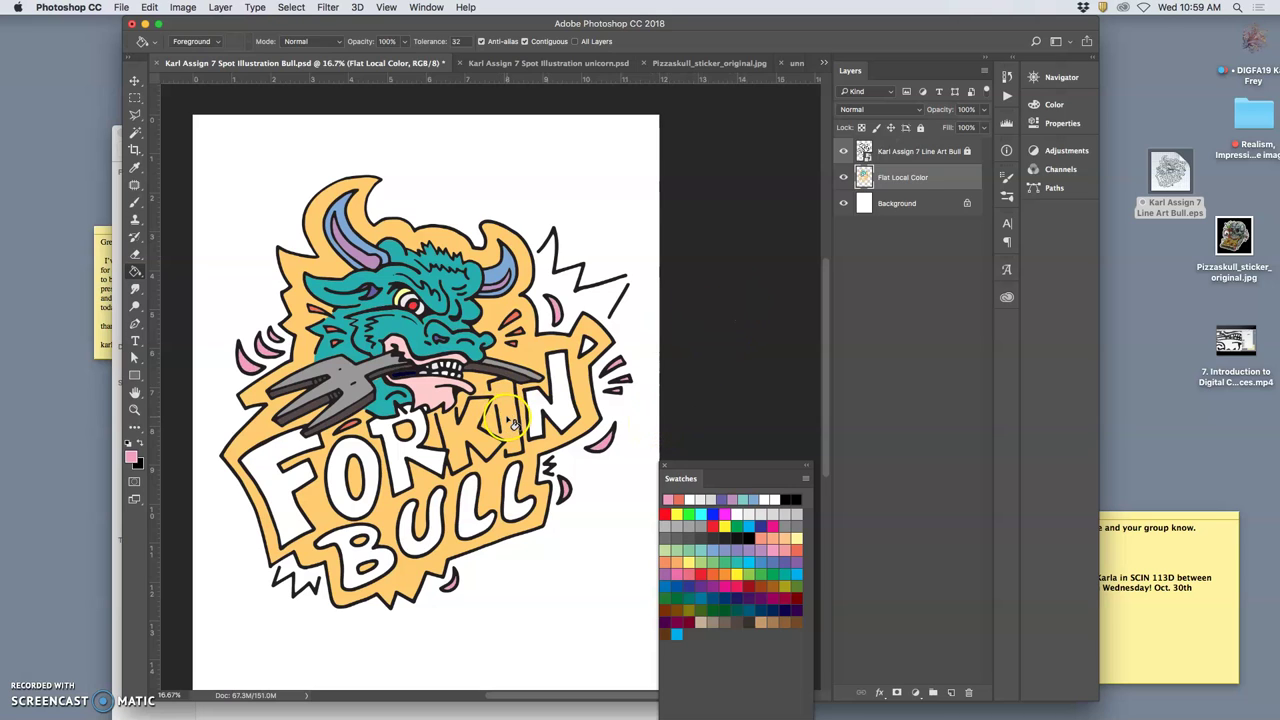
left_click(619, 357)
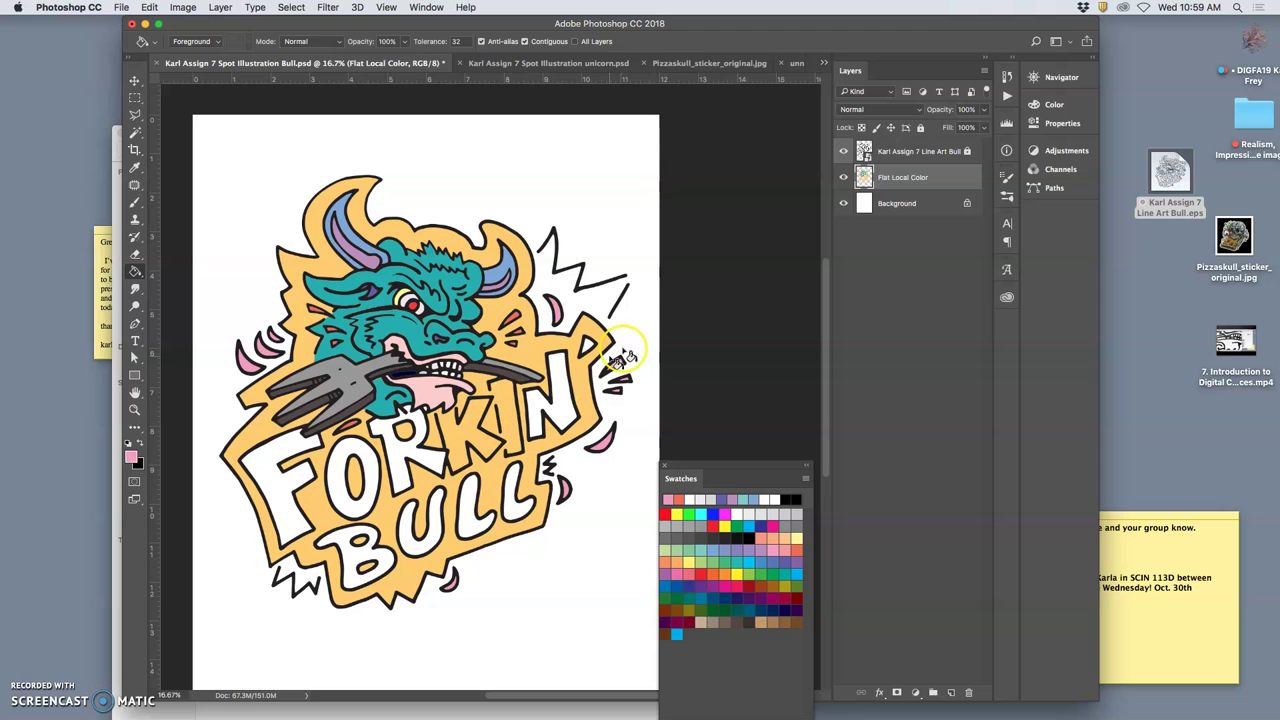
Step: Toggle the line art layer's visibility off and on to inspect the flat colors underneath
left_click(843, 151)
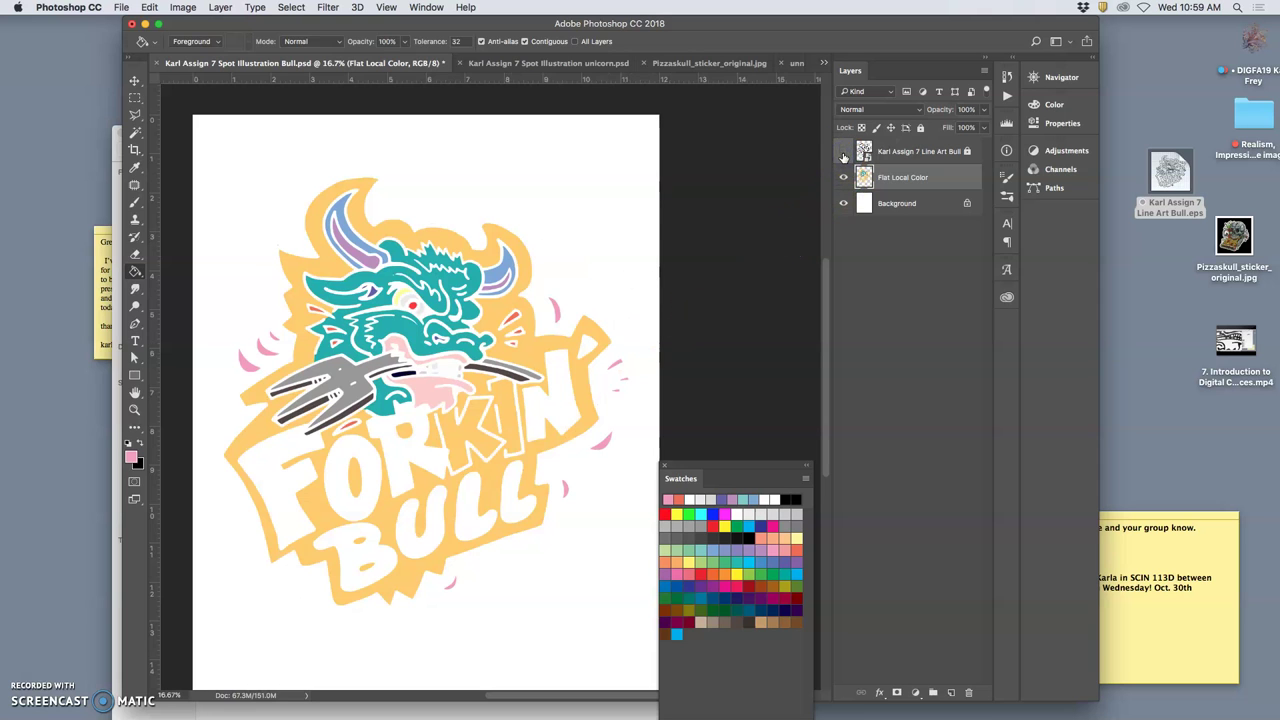
left_click(843, 152)
left_click(843, 152)
left_click(843, 152)
left_click(843, 152)
left_click(843, 152)
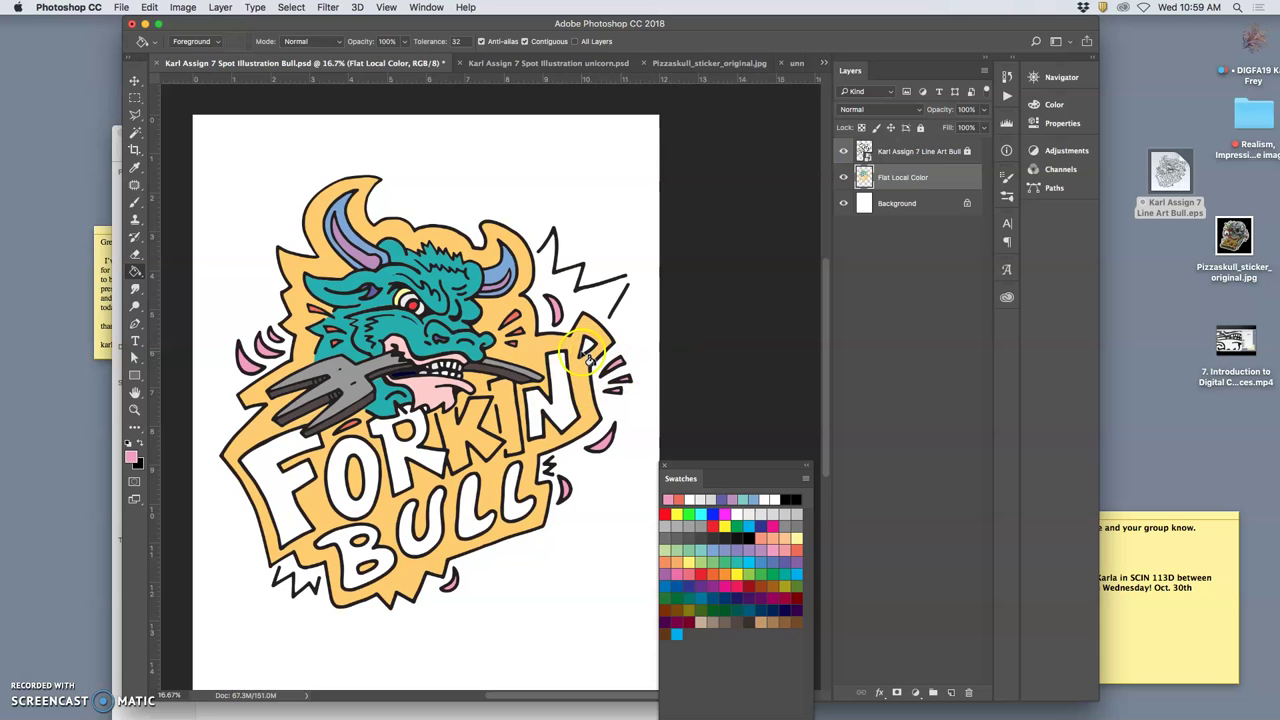
Step: Select the small white gap between the letter R and the bull's chin from the line art layer with the Magic Wand
key("super+equal")
key("super+equal")
key("super+equal")
key("super+equal")
key("super+equal")
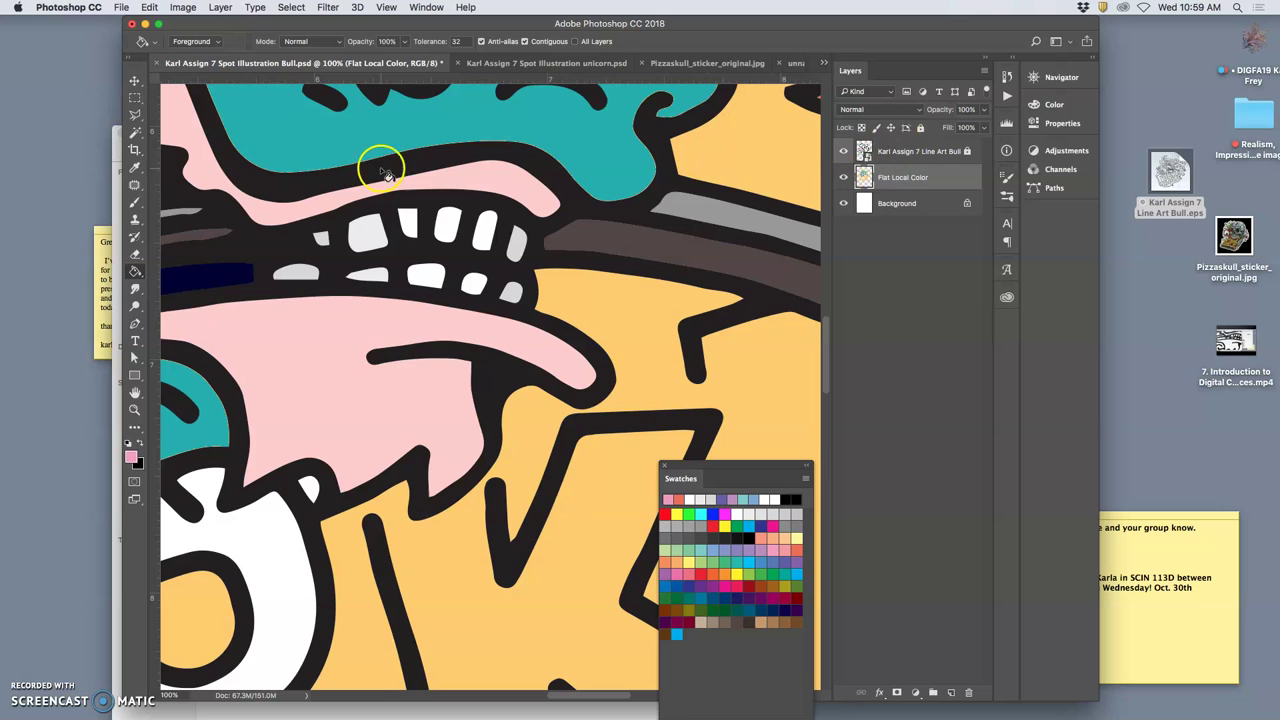
left_click(135, 133)
left_click(906, 153)
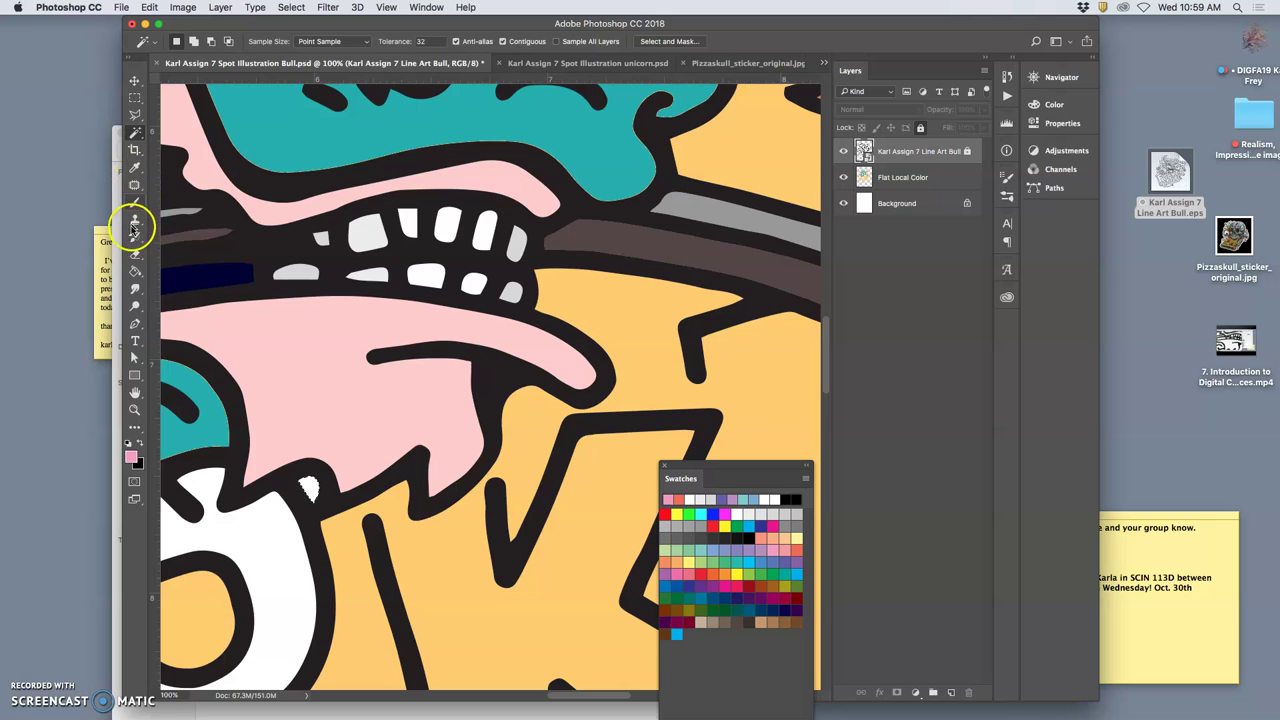
Step: Sample the light orange background color and fill the selected gap beside the R with it on Flat Local Color
left_click(135, 270)
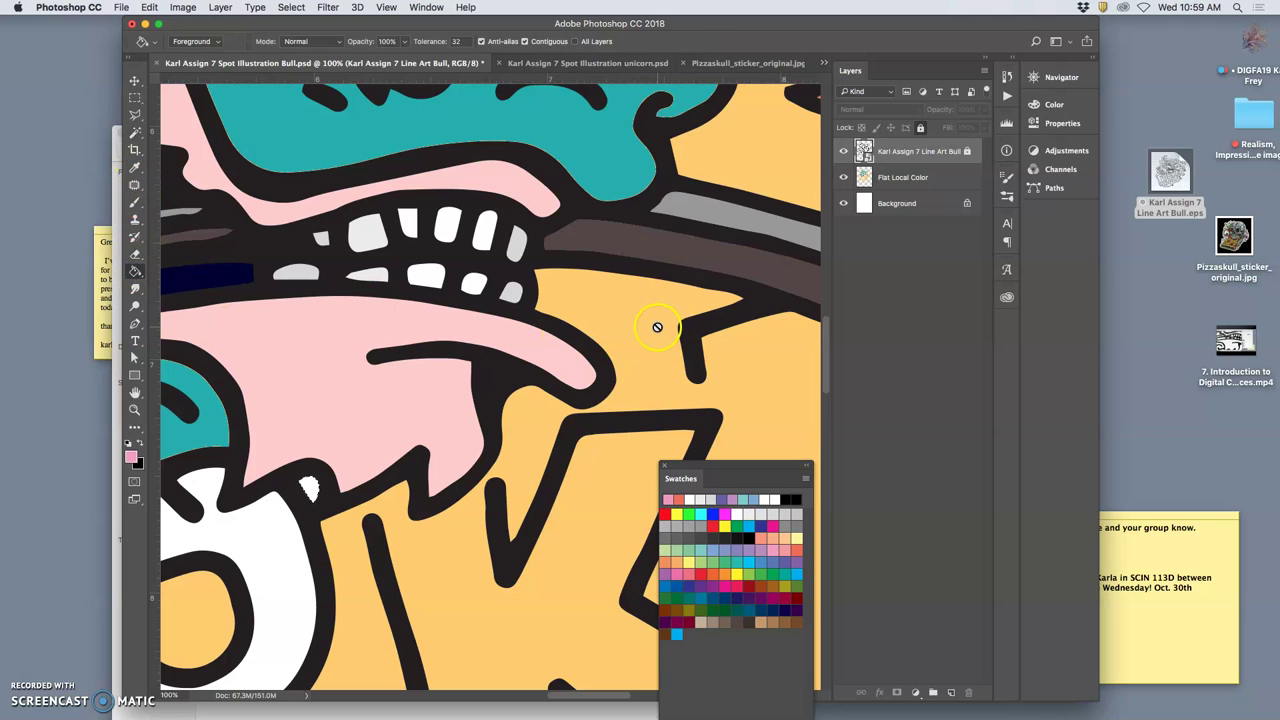
left_click(650, 320, "alt")
left_click(906, 177)
left_click(310, 487)
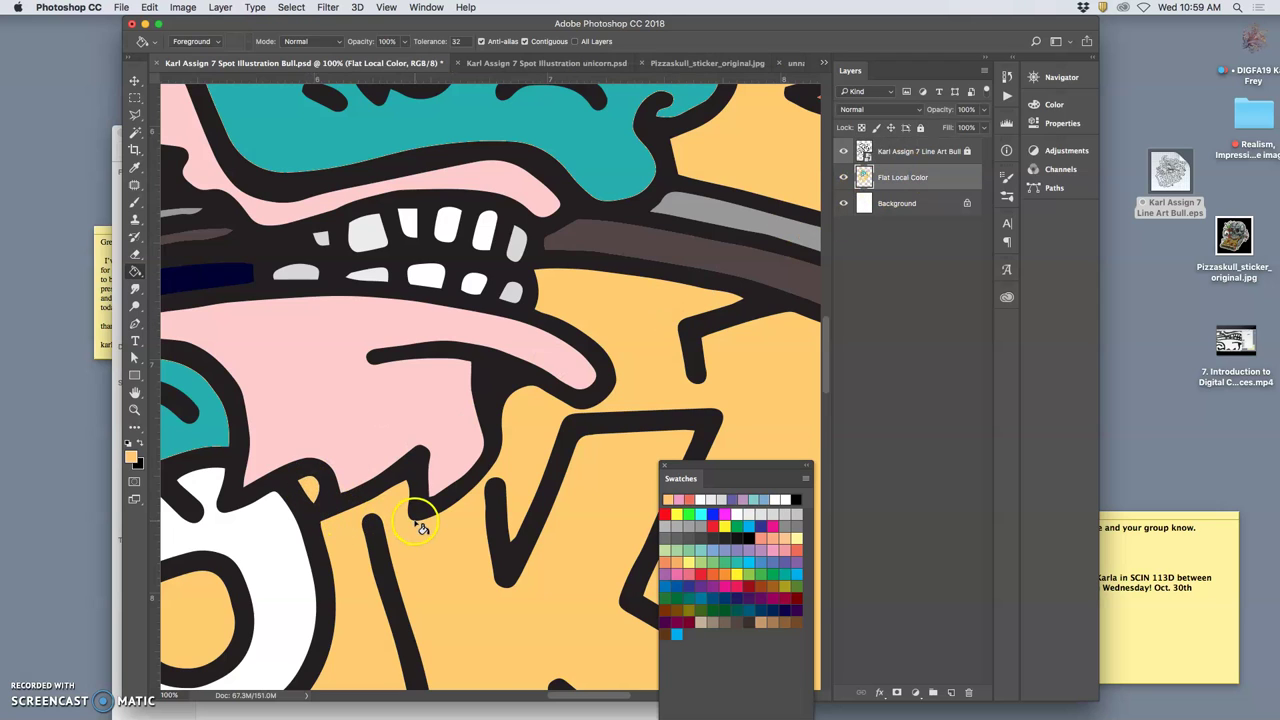
Step: Trace the outline of the letter K in FORKIN with a freehand Lasso selection on the line art layer
scroll(420, 525, "down", 5)
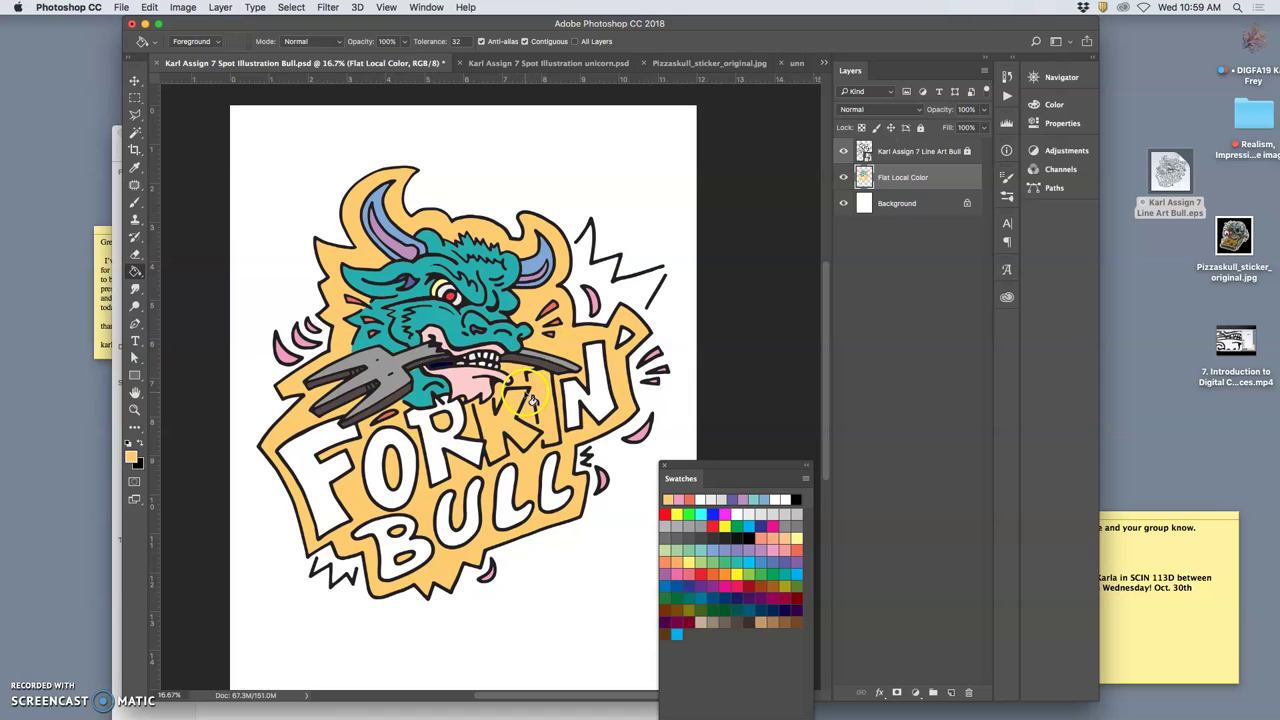
scroll(500, 430, "up", 2)
scroll(505, 430, "down", 2)
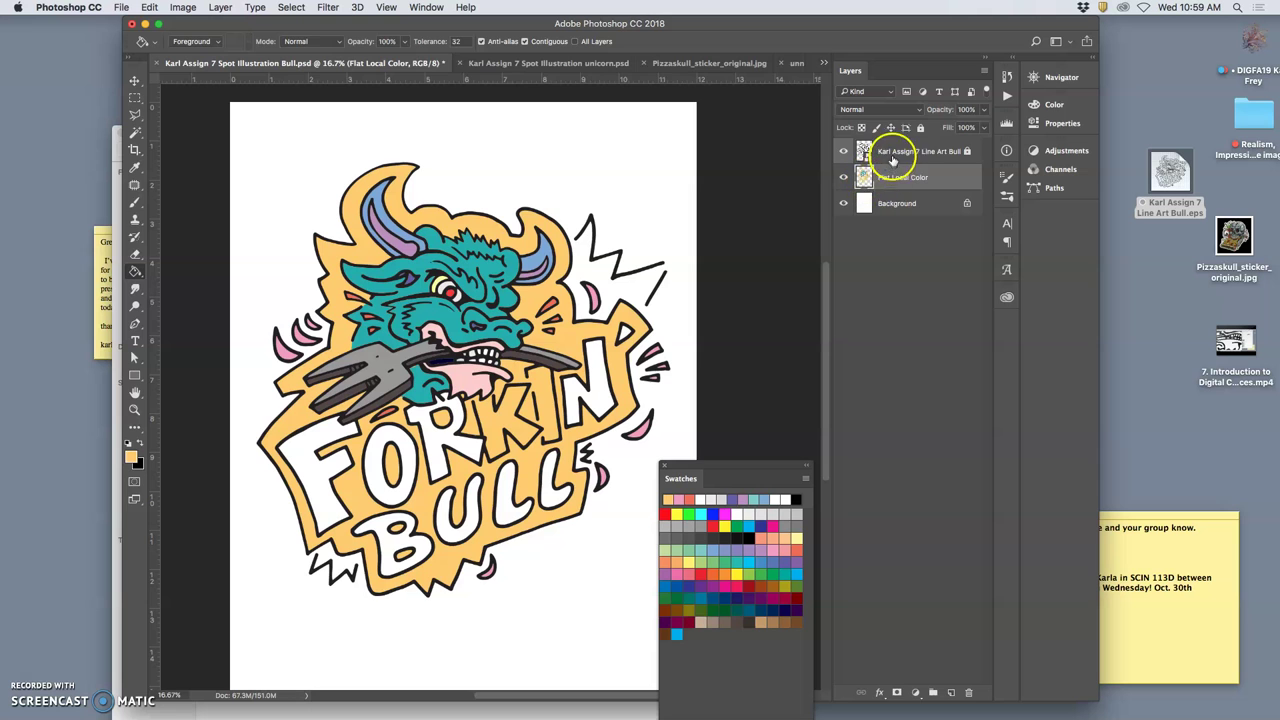
left_click(893, 155)
key("super+equal")
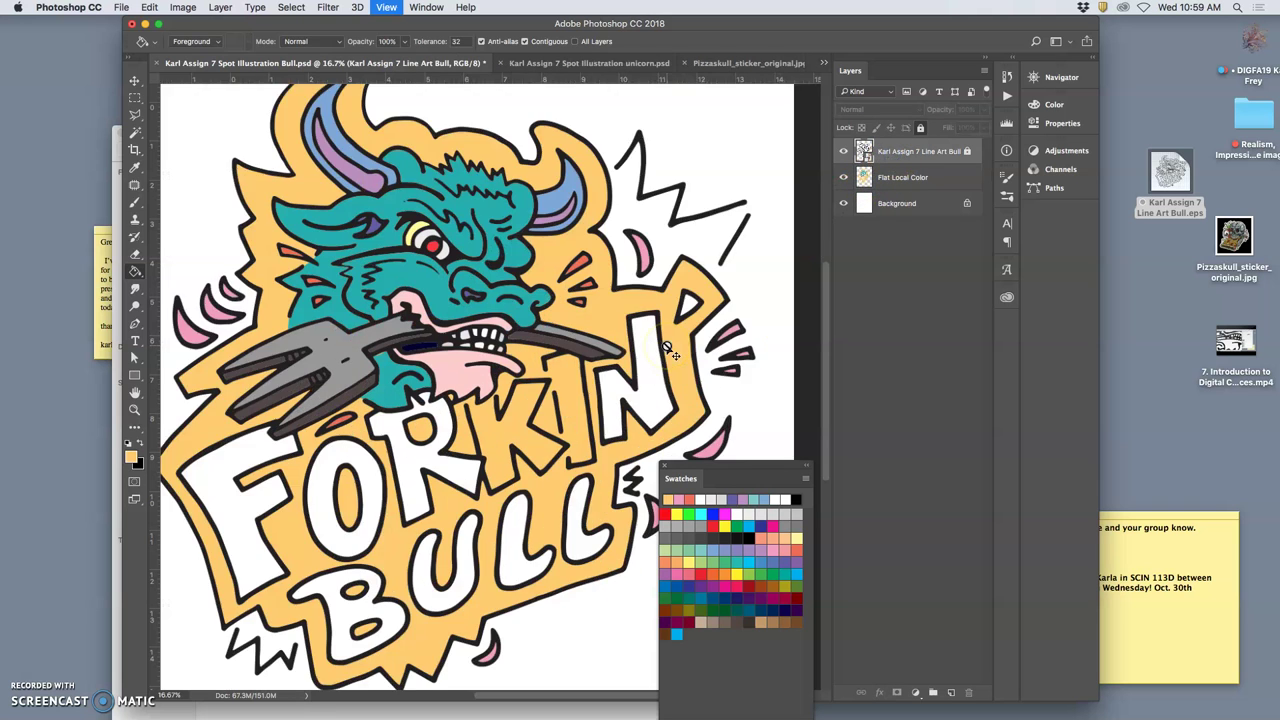
key("super+equal")
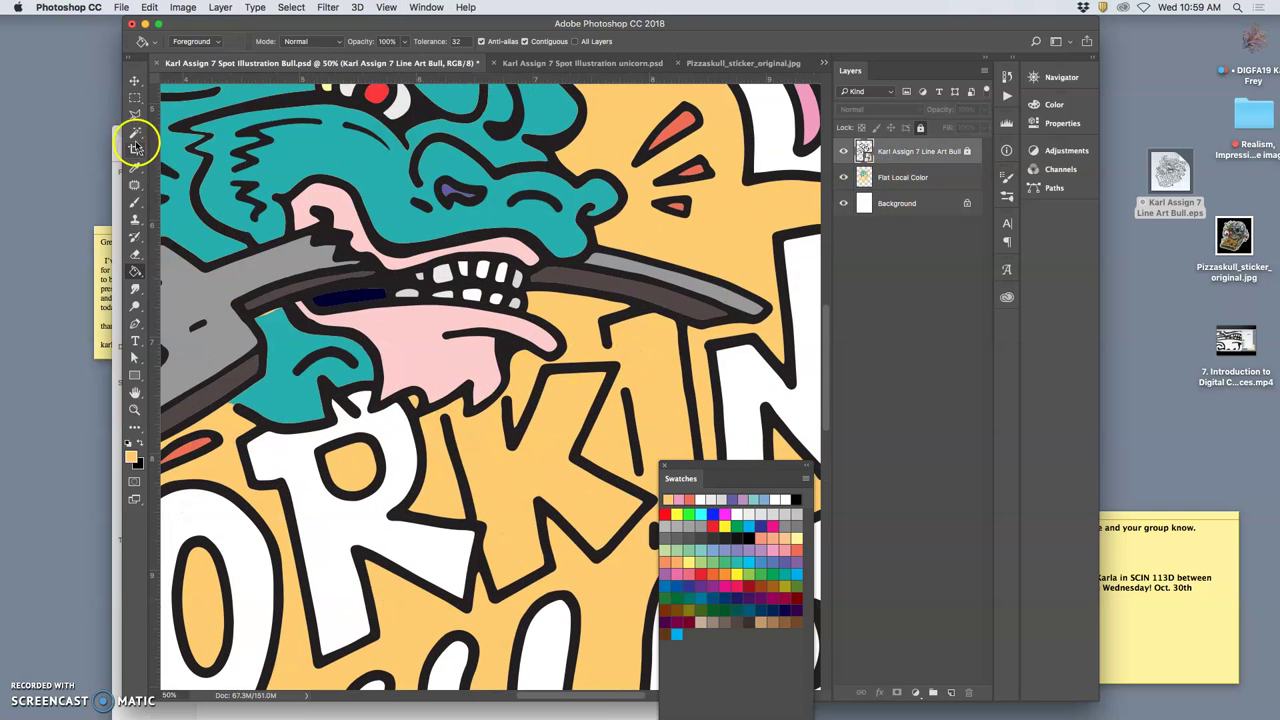
left_click_drag(135, 114, 182, 116)
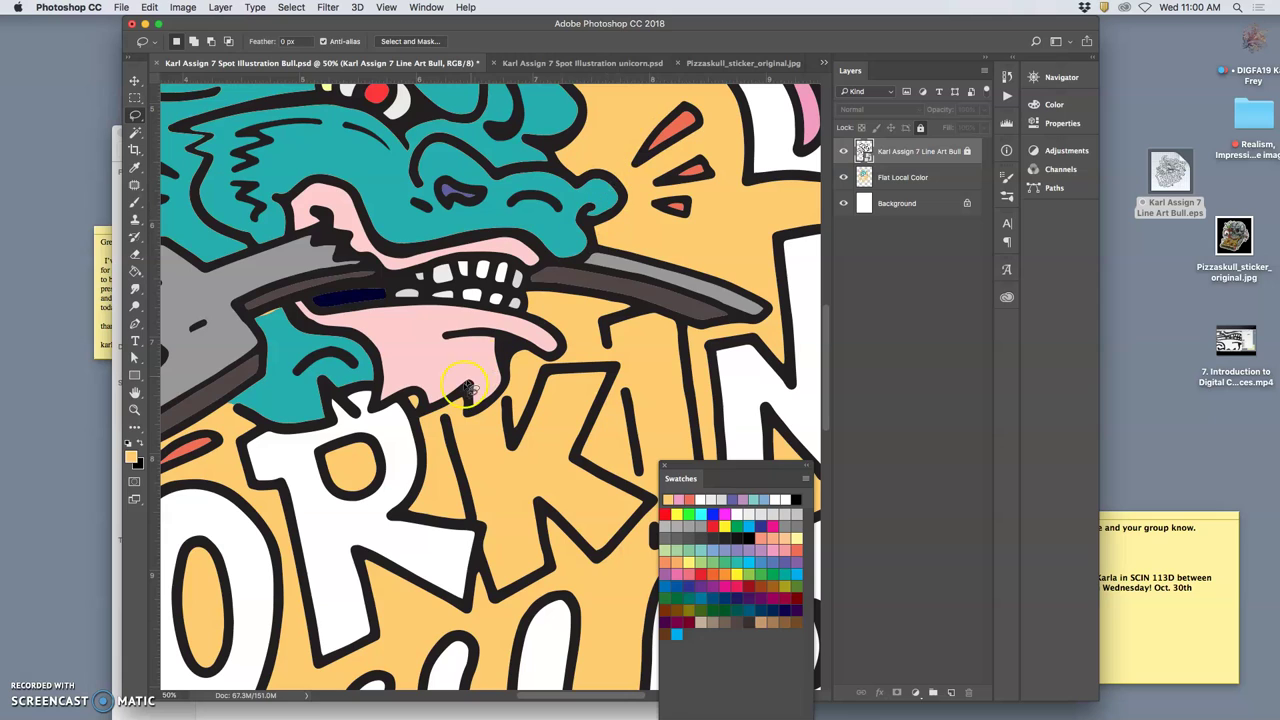
left_click(449, 426)
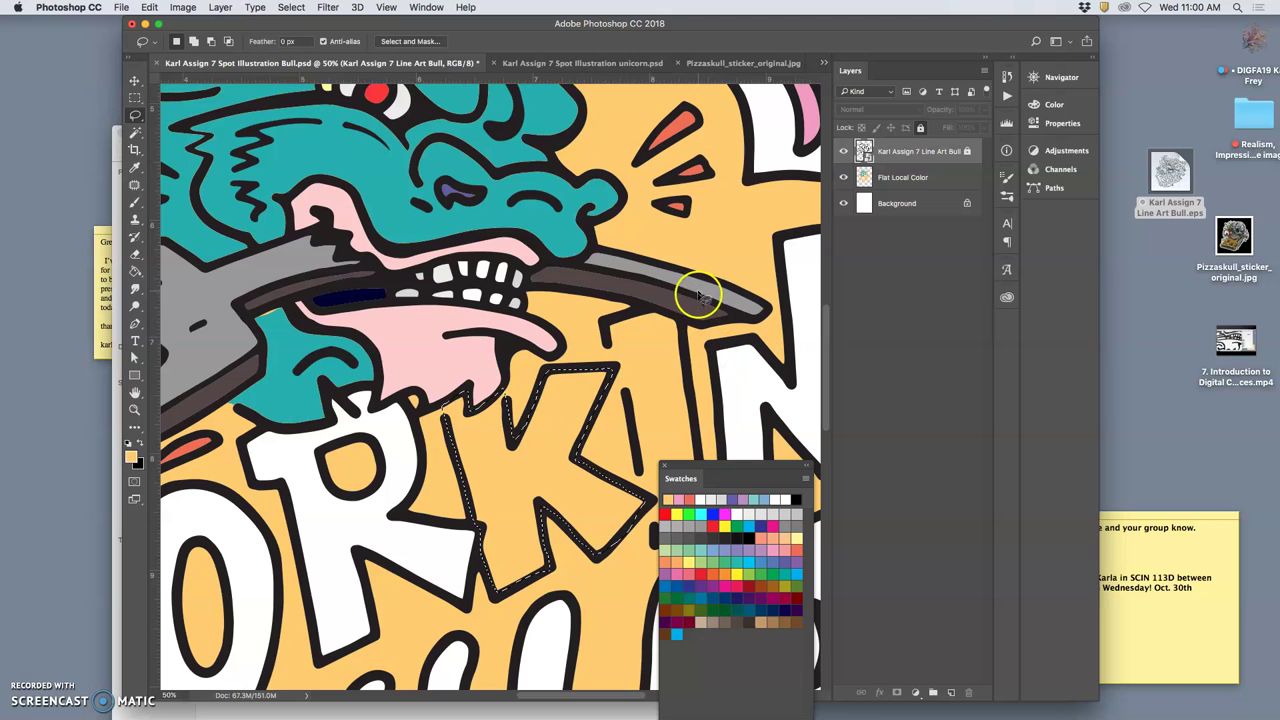
Step: Subtract the black outlines from the K selection with the contiguous Magic Wand, and remove the orange inside it on Flat Local Color
left_click(130, 131)
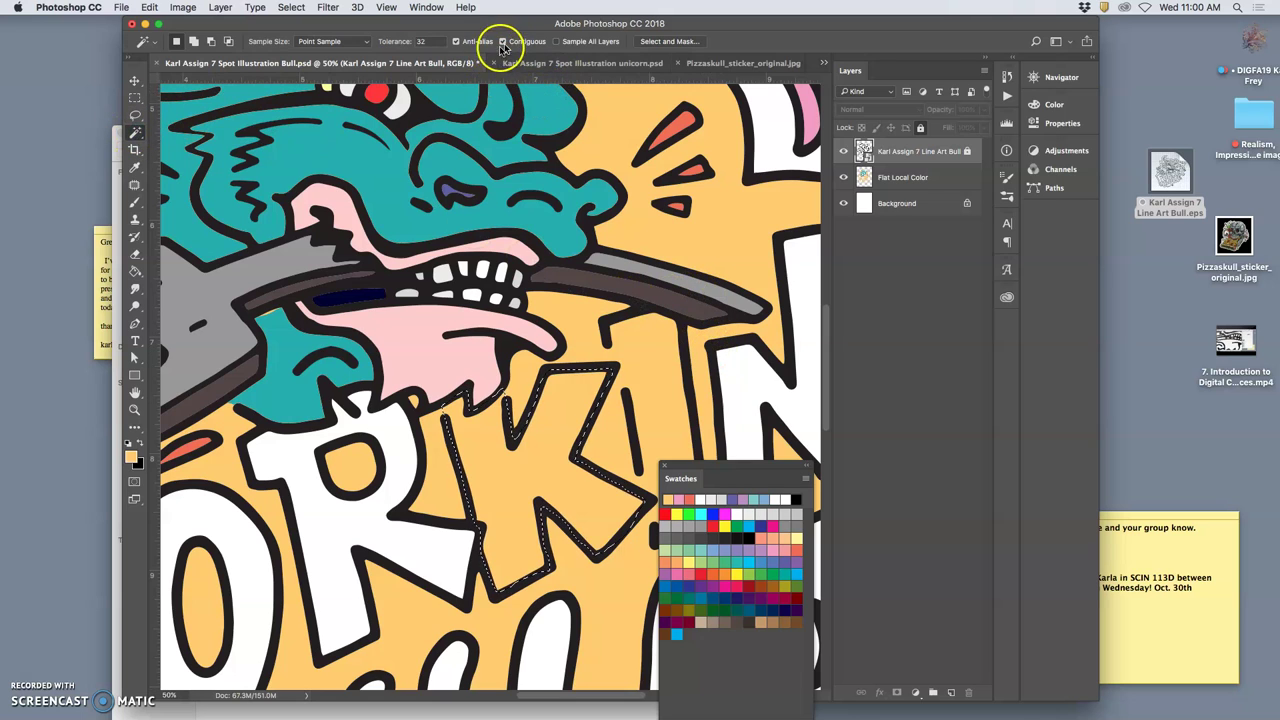
key("shift")
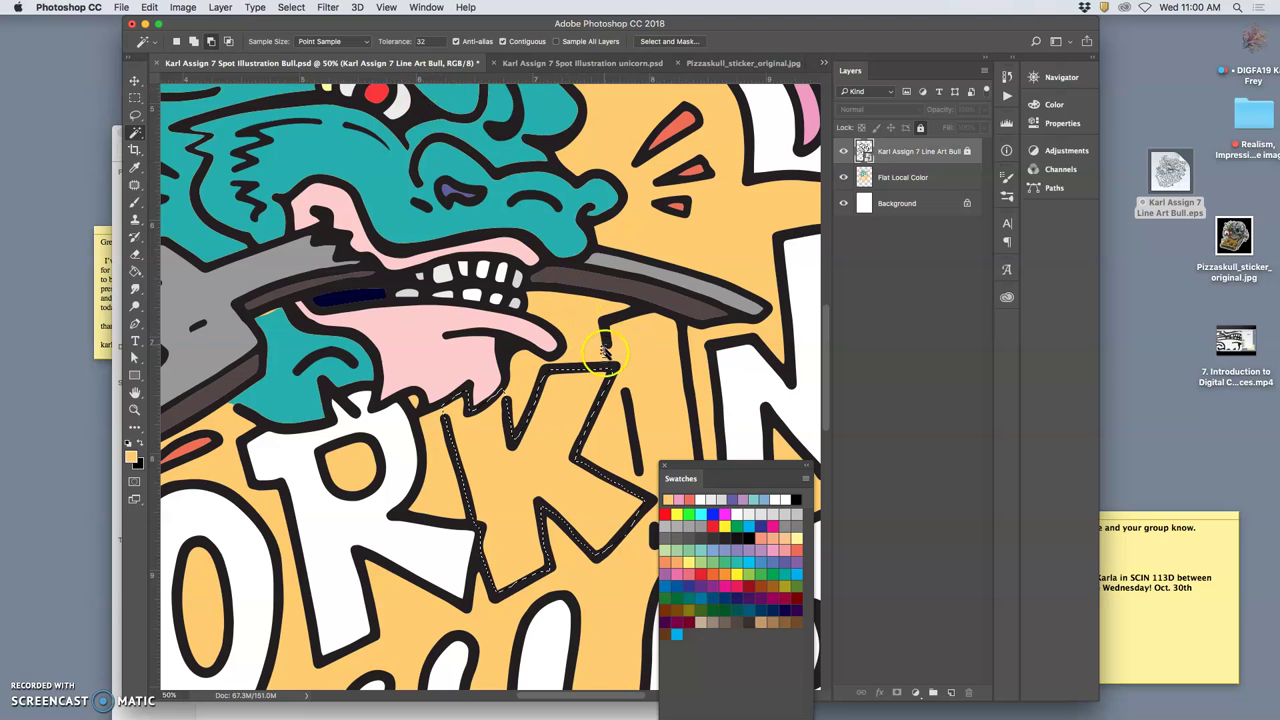
left_click(597, 410, "shift")
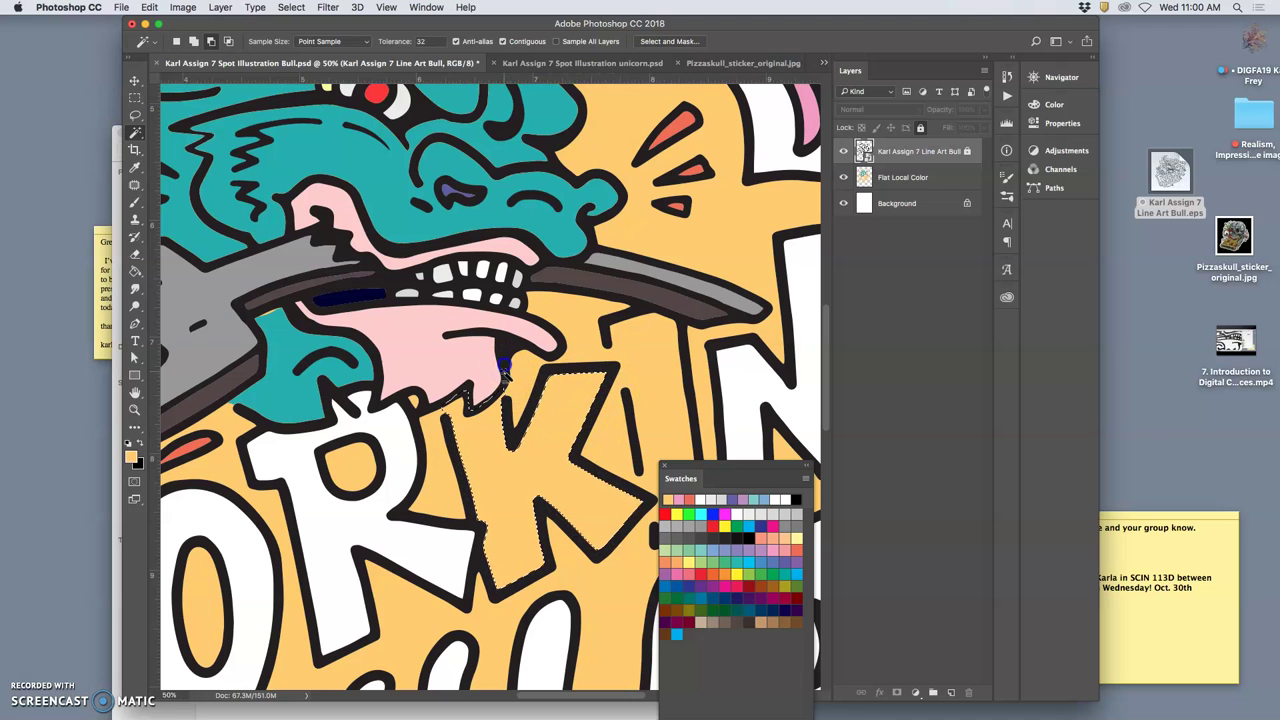
left_click(477, 403, "shift")
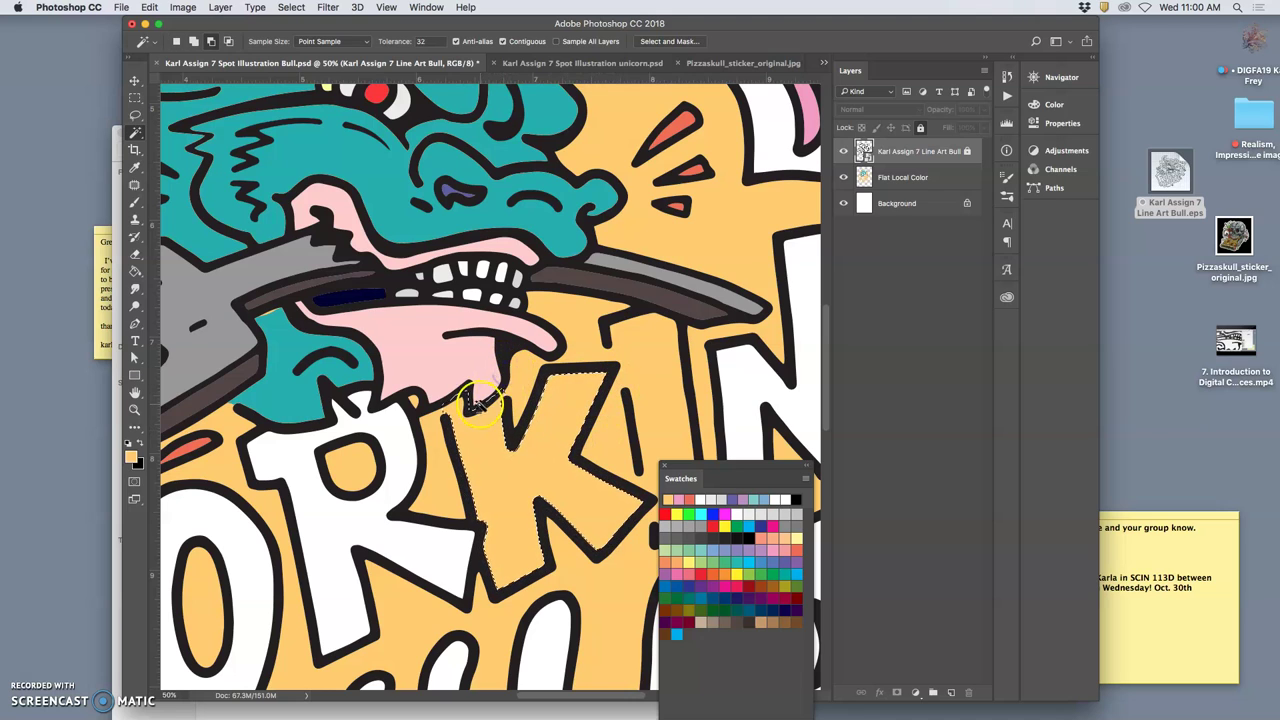
left_click(472, 453, "shift")
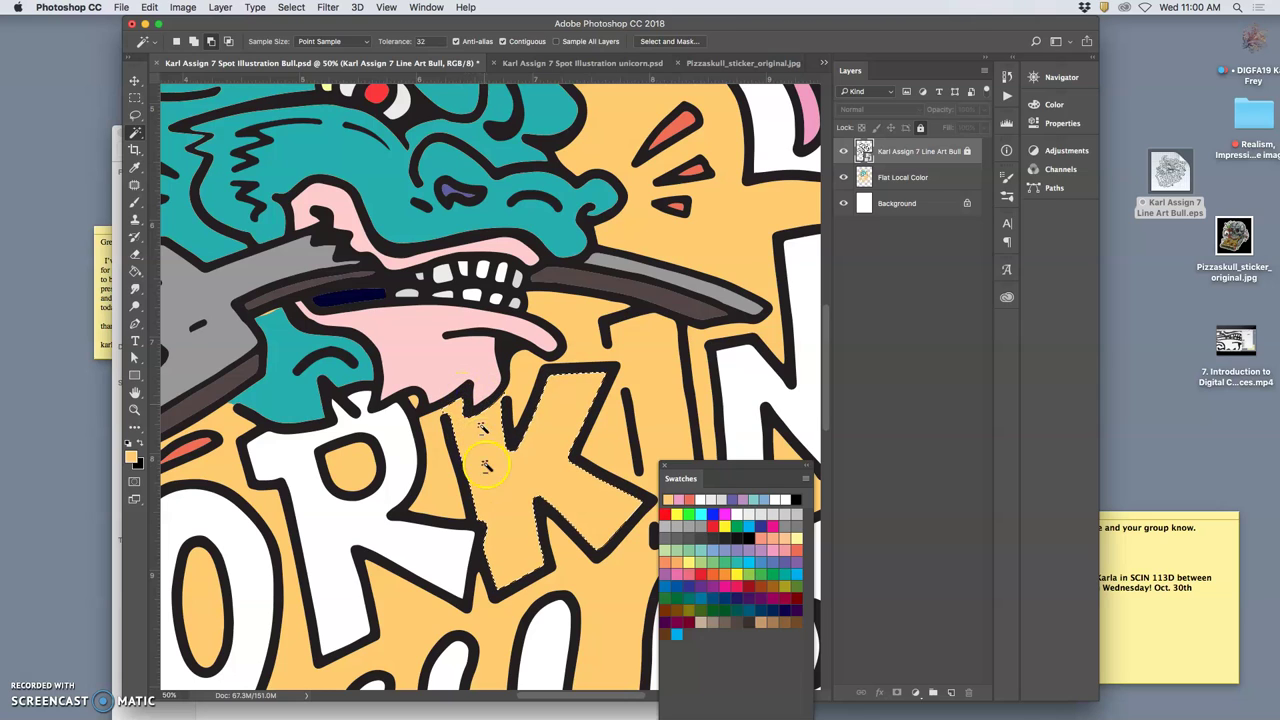
left_click(587, 420, "shift")
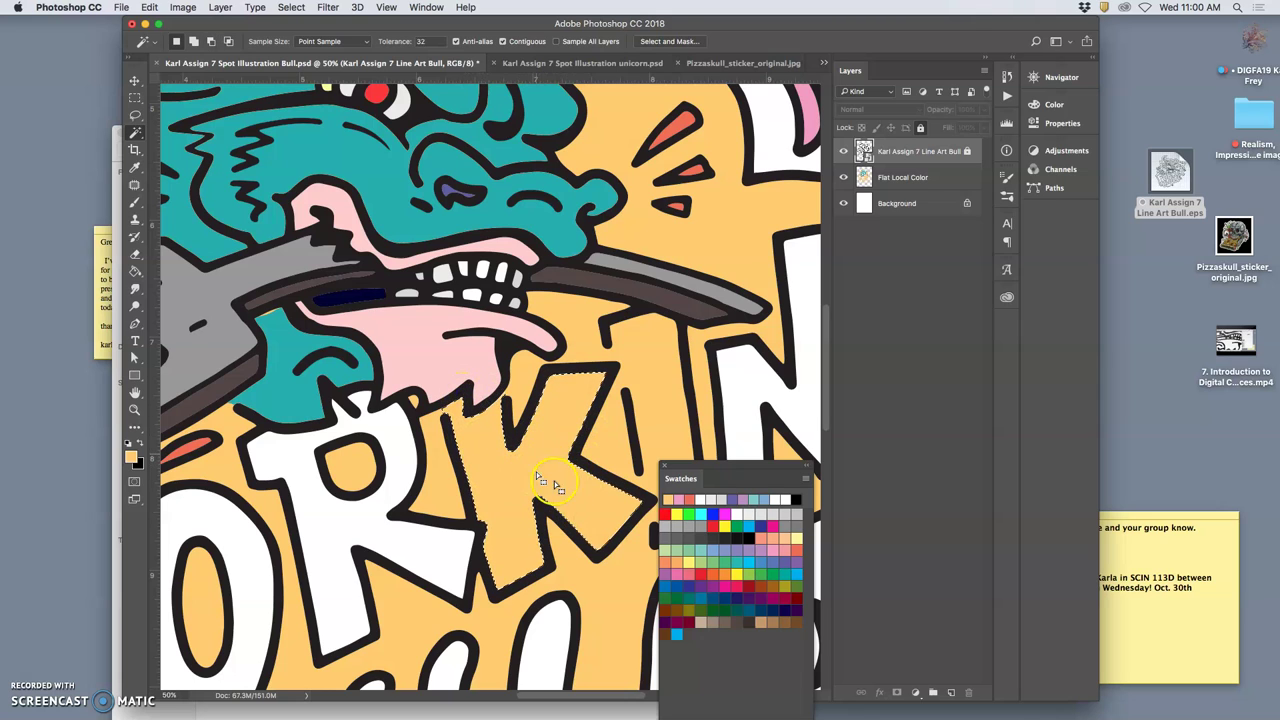
left_click(903, 177)
left_click(600, 388, "shift")
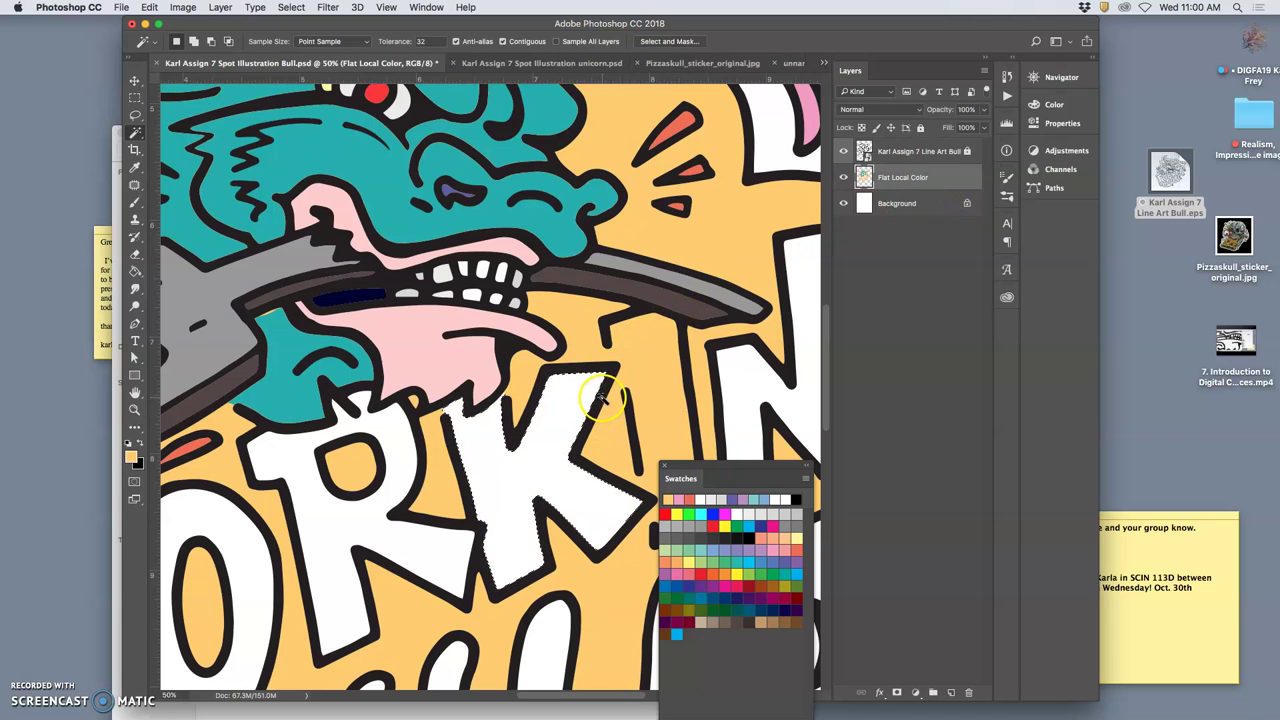
Step: Trace the outline of the letter I in FORKIN with a freehand Lasso selection on the line art layer
left_click(135, 116)
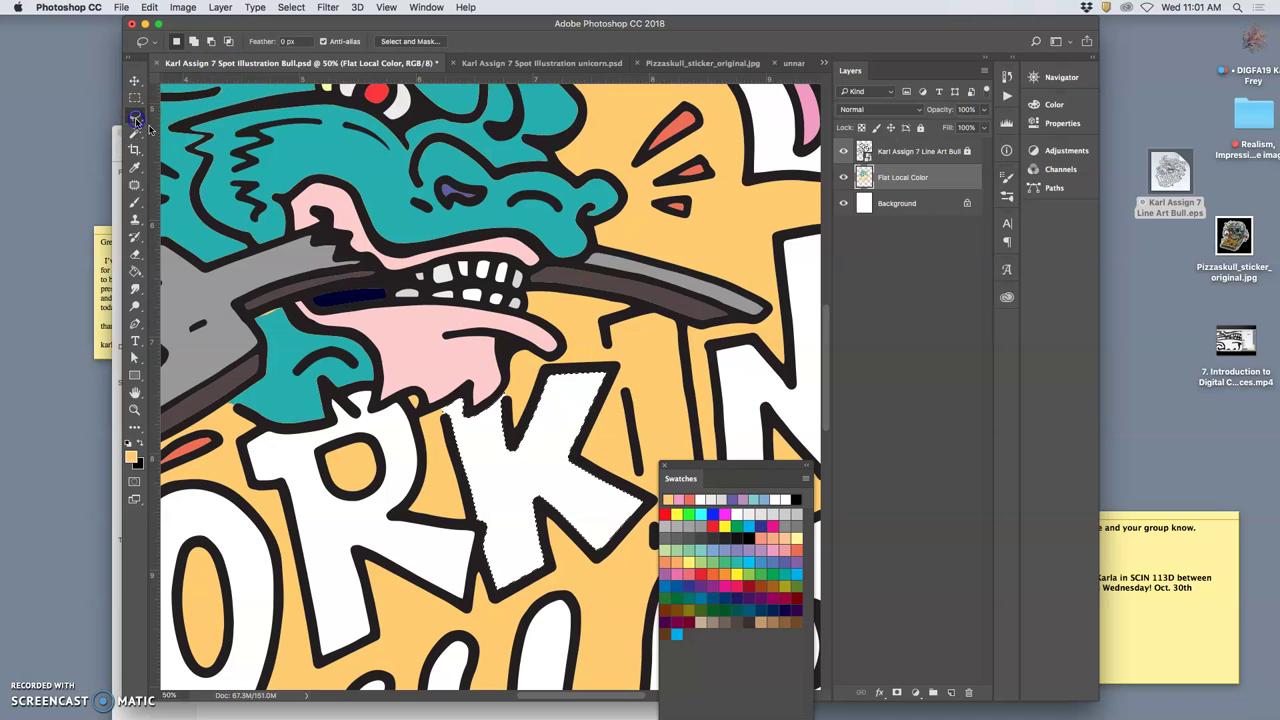
left_click(915, 150)
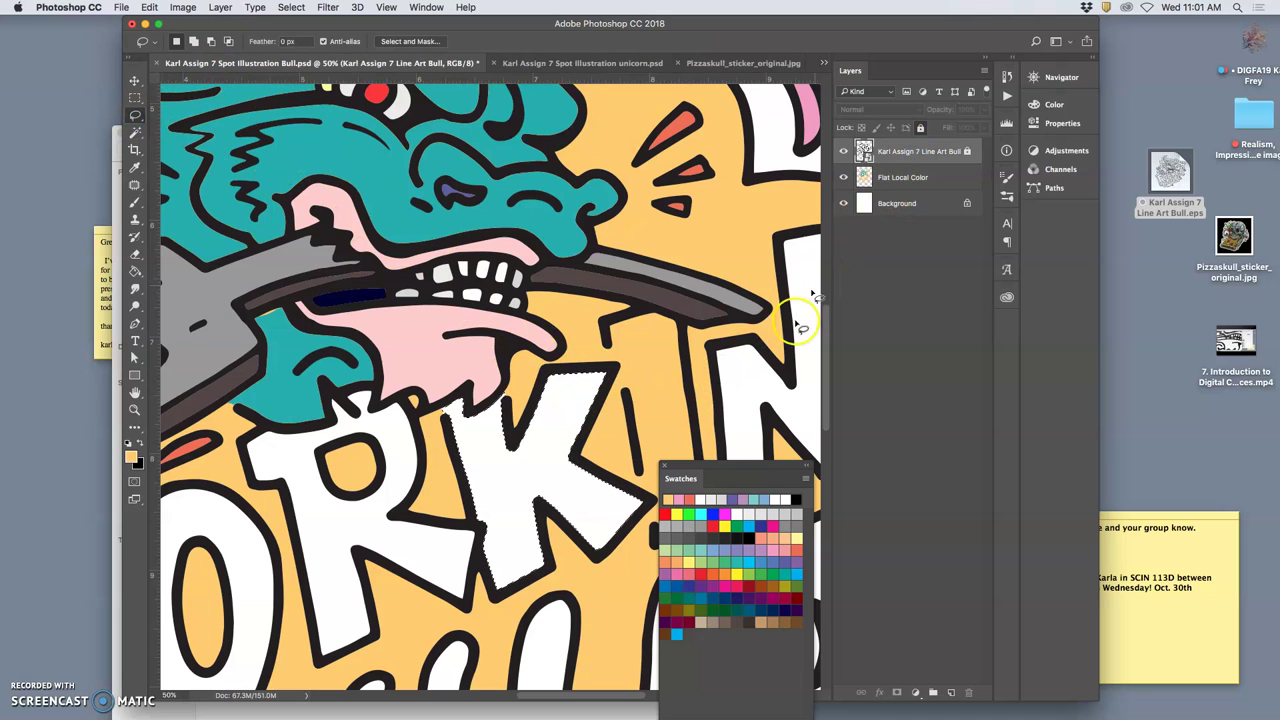
left_click_drag(611, 366, 418, 297)
left_click(420, 322)
mouse_move(418, 322)
left_mouse_down()
mouse_move(418, 278)
mouse_move(488, 284)
mouse_move(514, 484)
mouse_move(486, 500)
mouse_move(460, 490)
mouse_move(420, 329)
mouse_move(432, 368)
left_mouse_up()
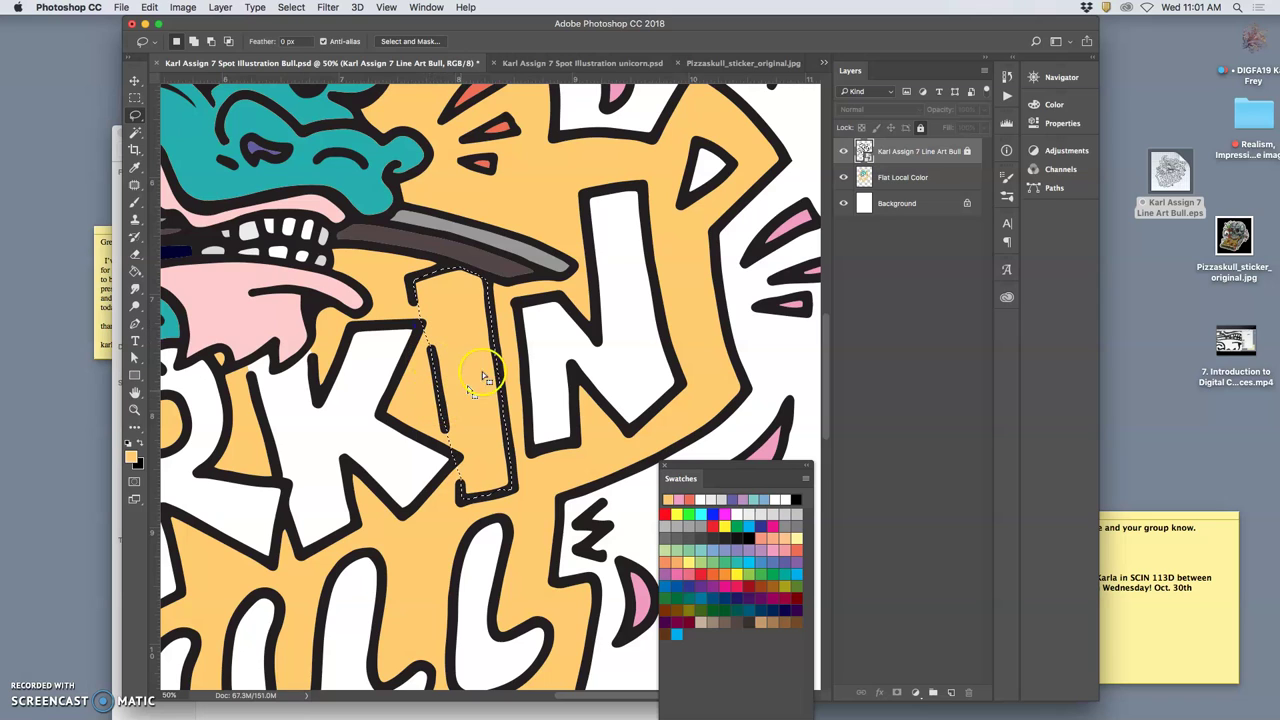
Step: Subtract the black outlines from the I selection with the Magic Wand, and patch its lower-left corner with the Lasso
left_click(135, 131)
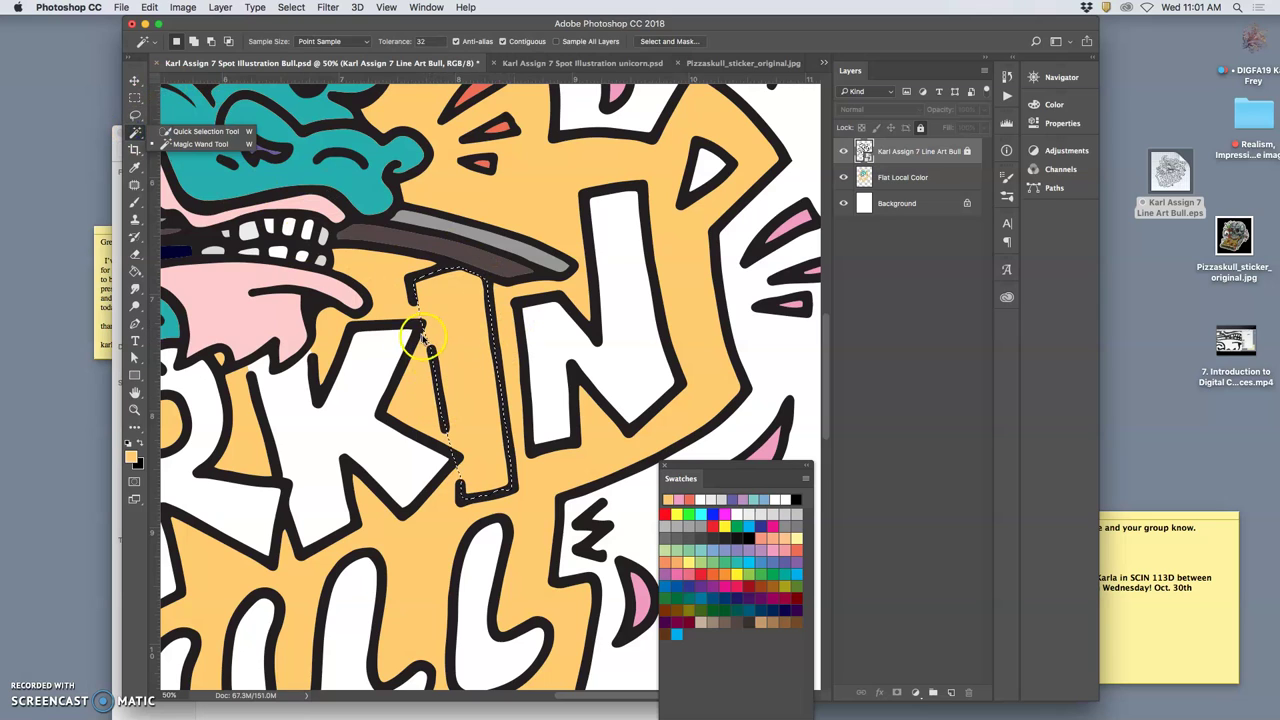
left_click(447, 272, "alt")
left_click(454, 322, "alt")
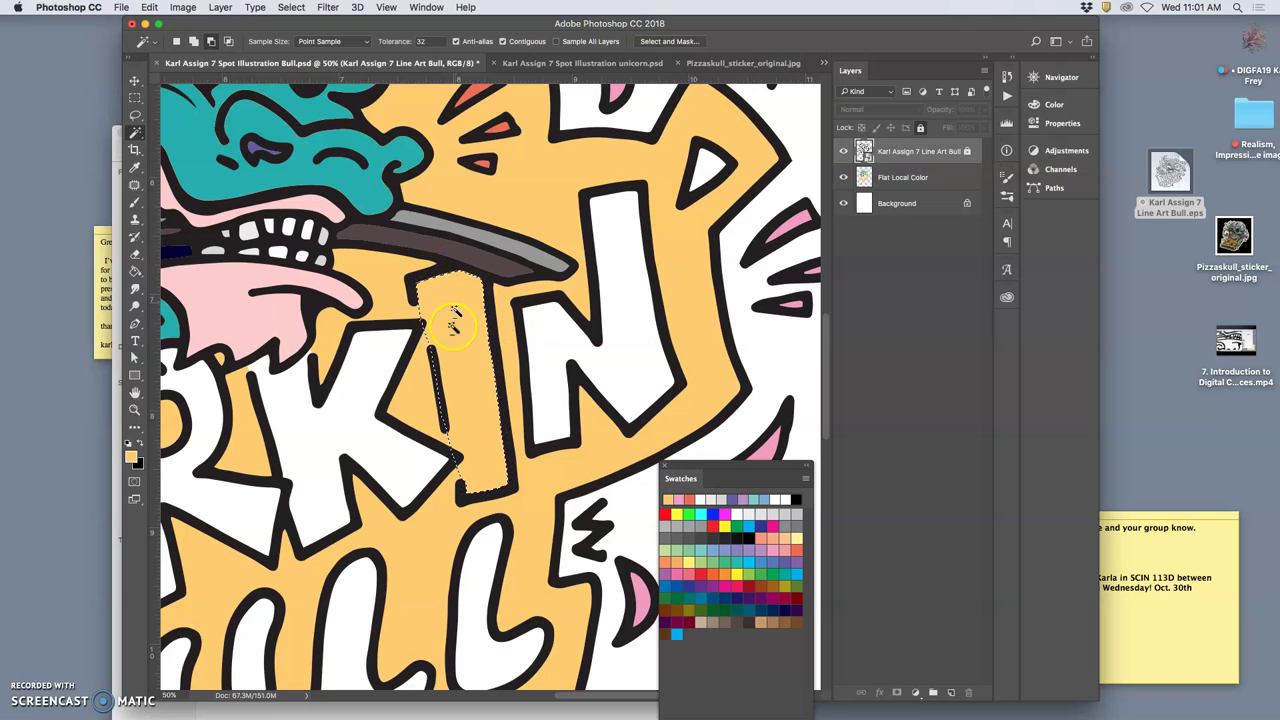
left_click(459, 480, "alt")
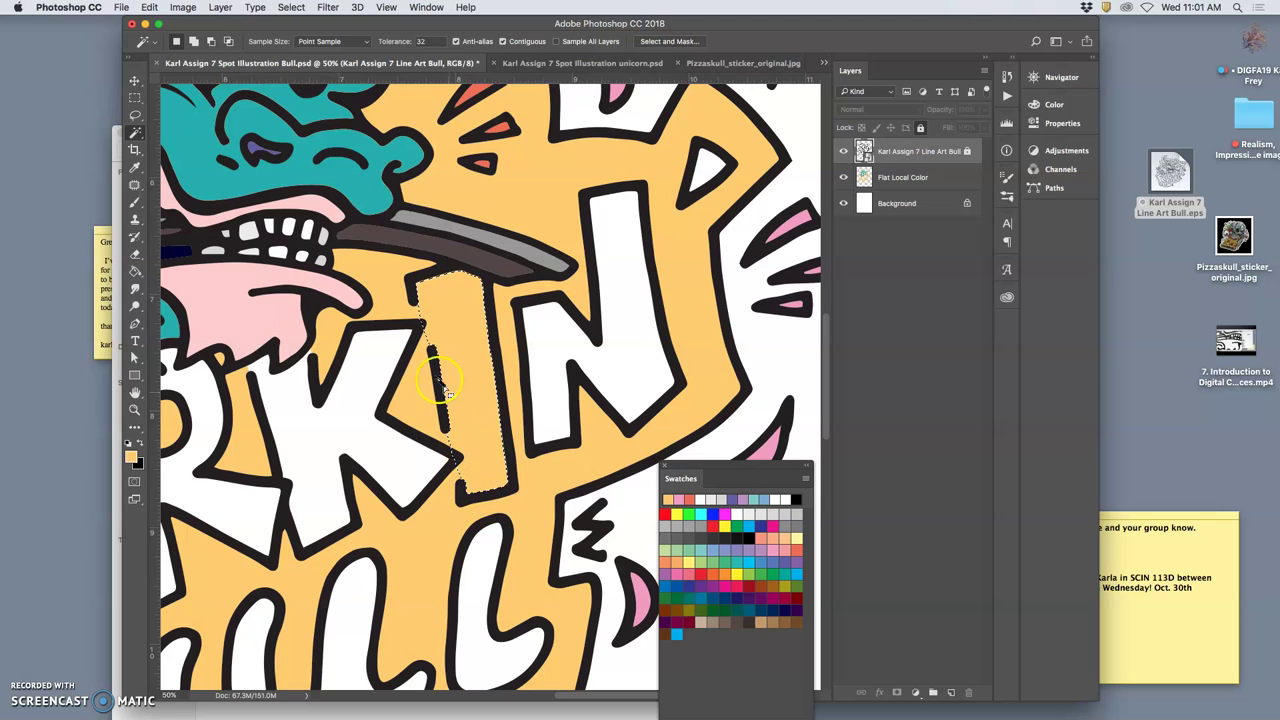
left_click(135, 114)
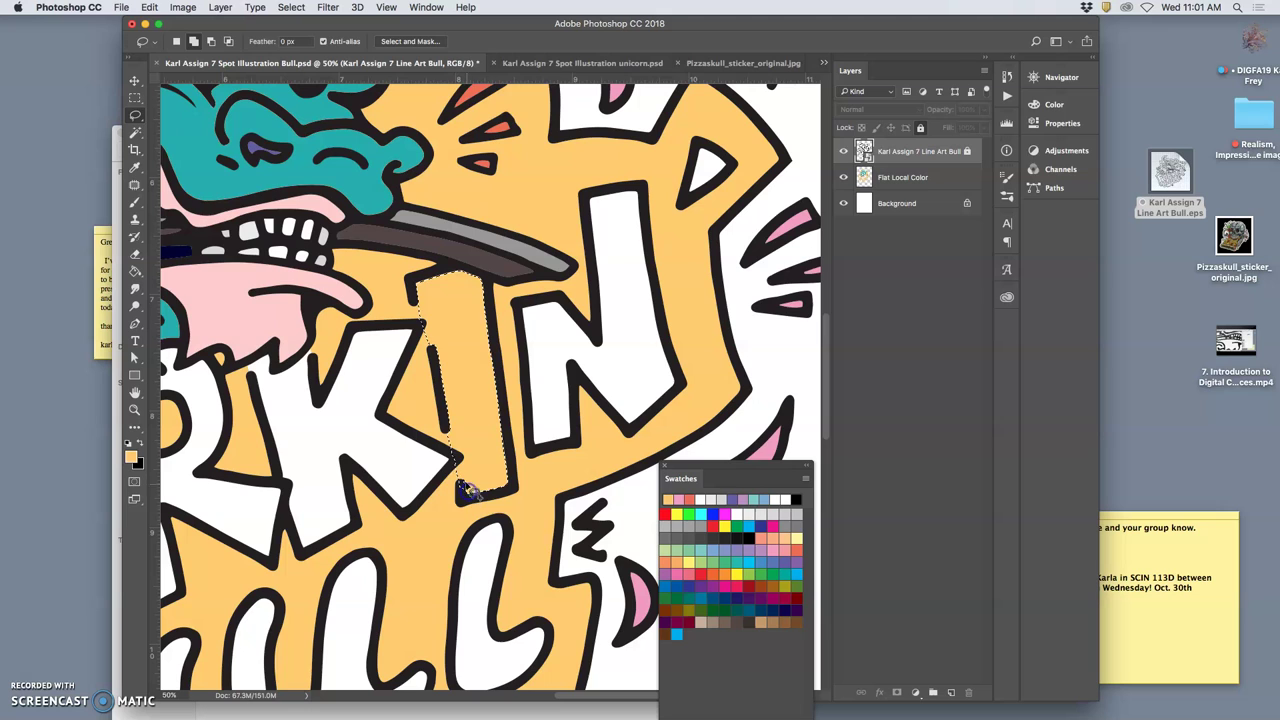
left_click(134, 131)
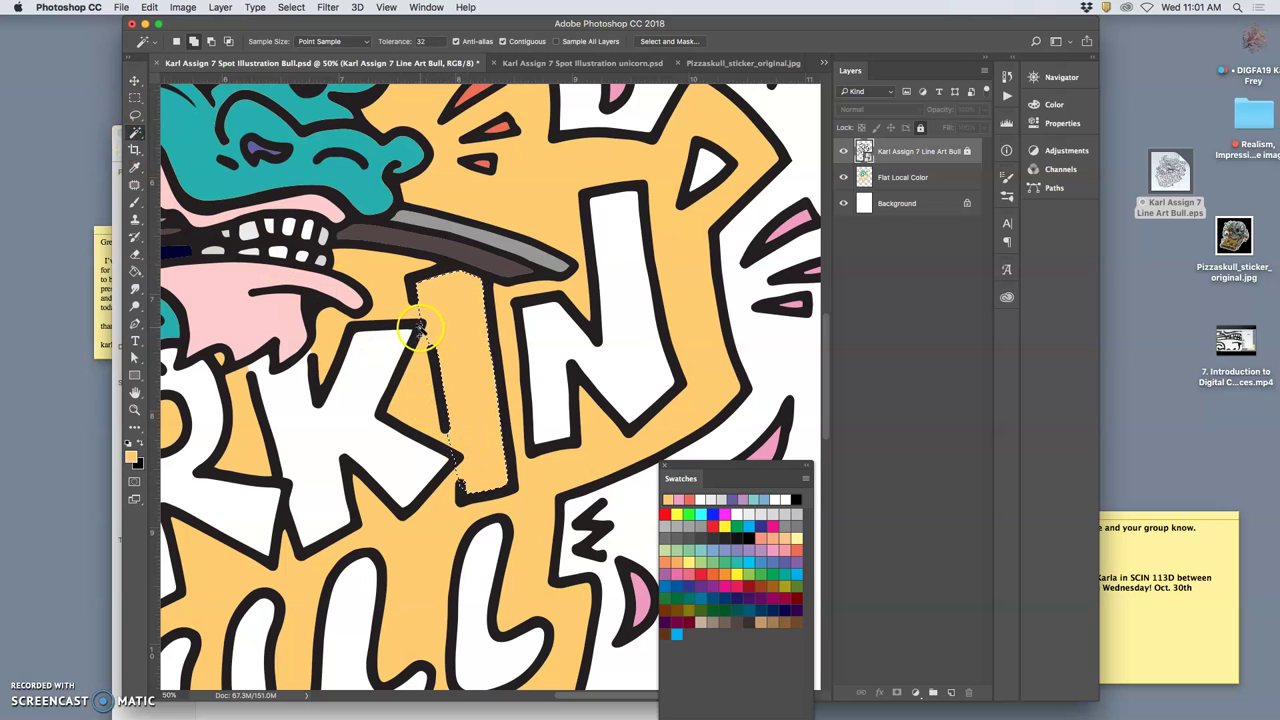